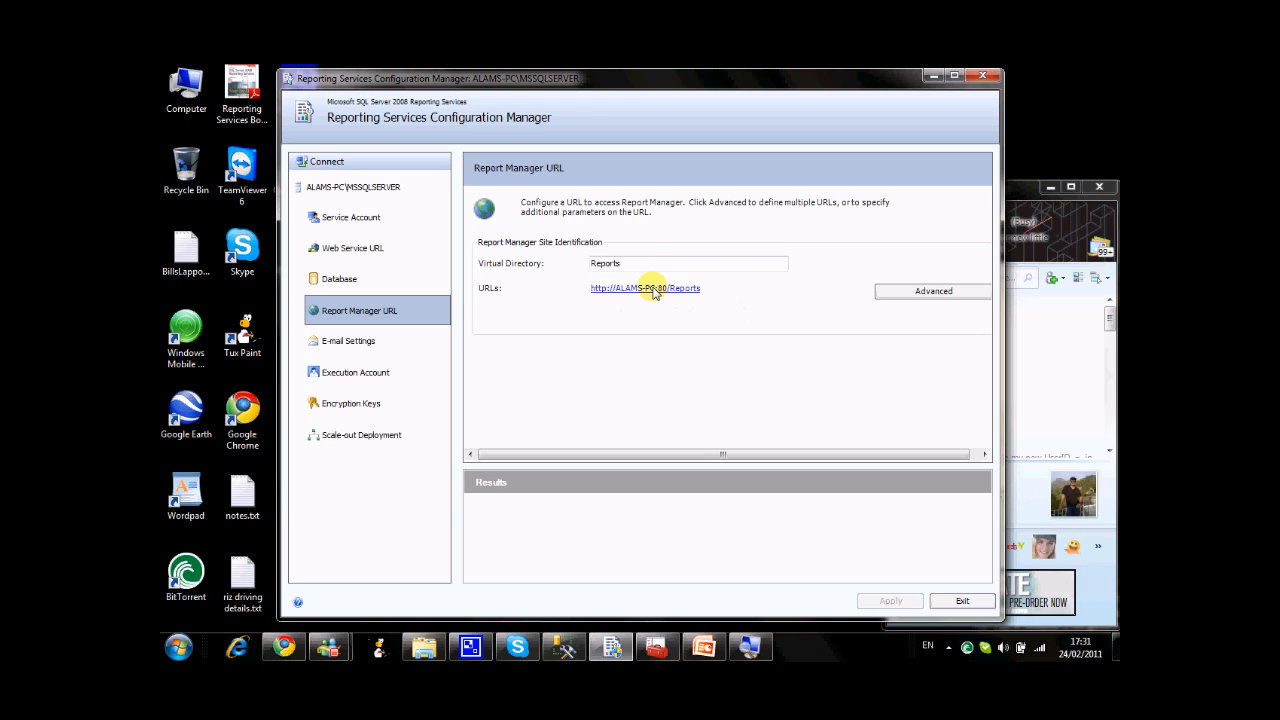
Open the Report Manager site in the browser and display ProductReport from the ProductReports folder.
left_click(655, 289)
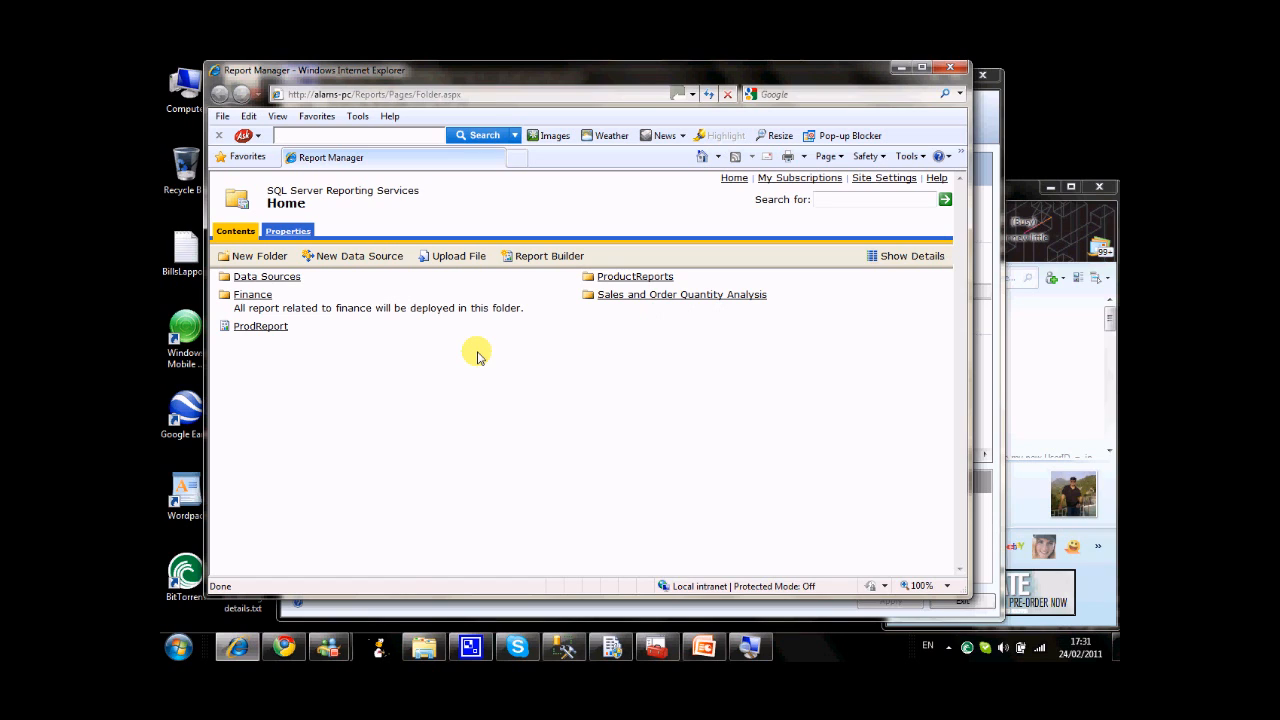
left_click(622, 280)
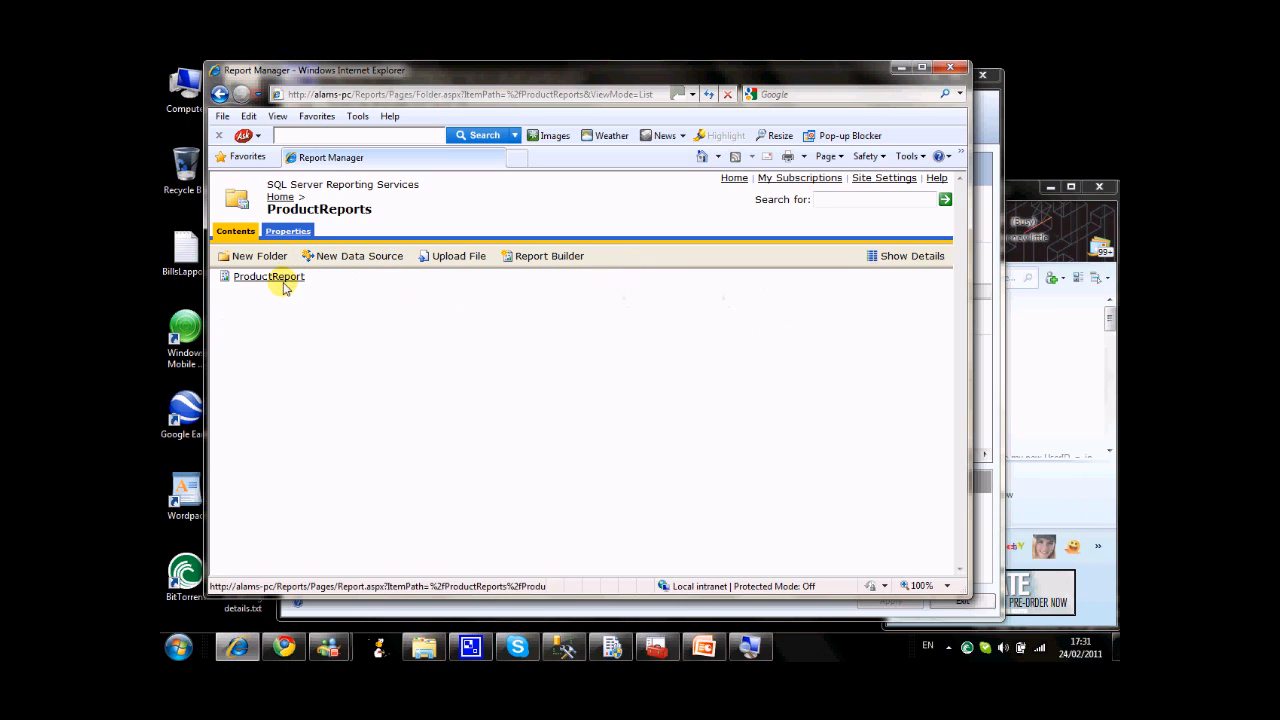
left_click(270, 276)
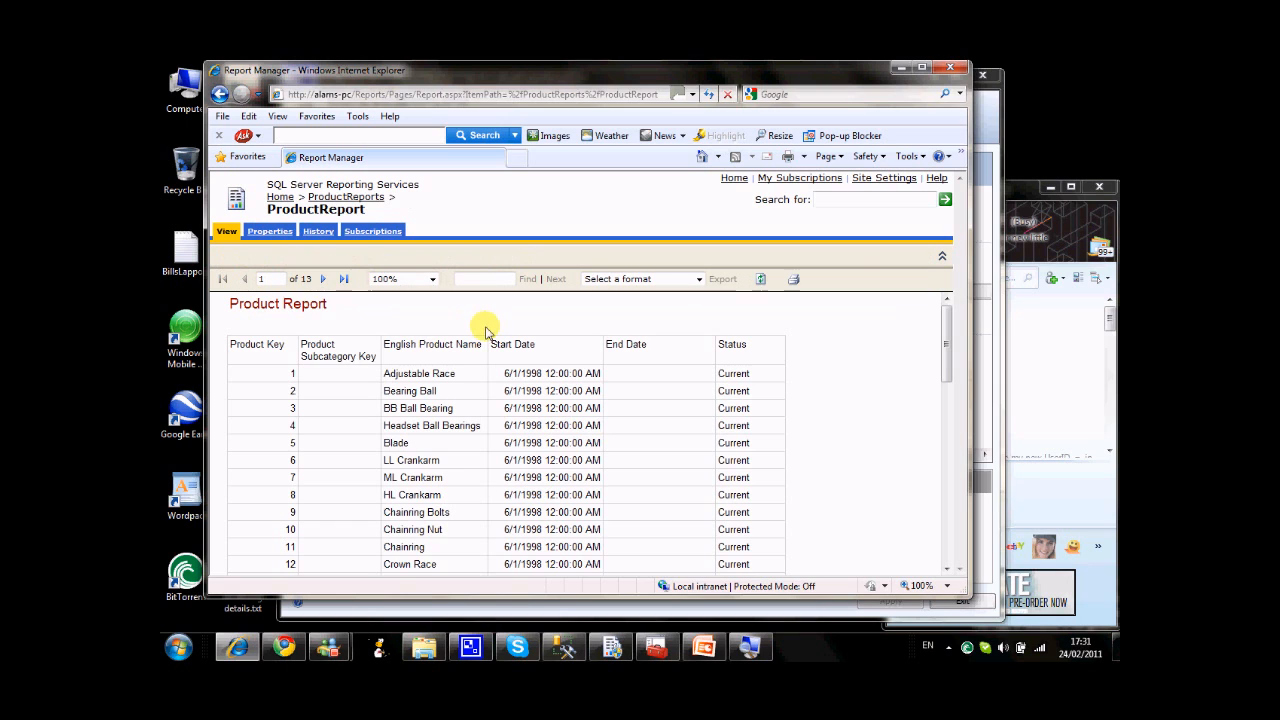
mouse_move(946, 326)
left_mouse_down()
mouse_move(962, 443)
mouse_move(946, 318)
left_mouse_up()
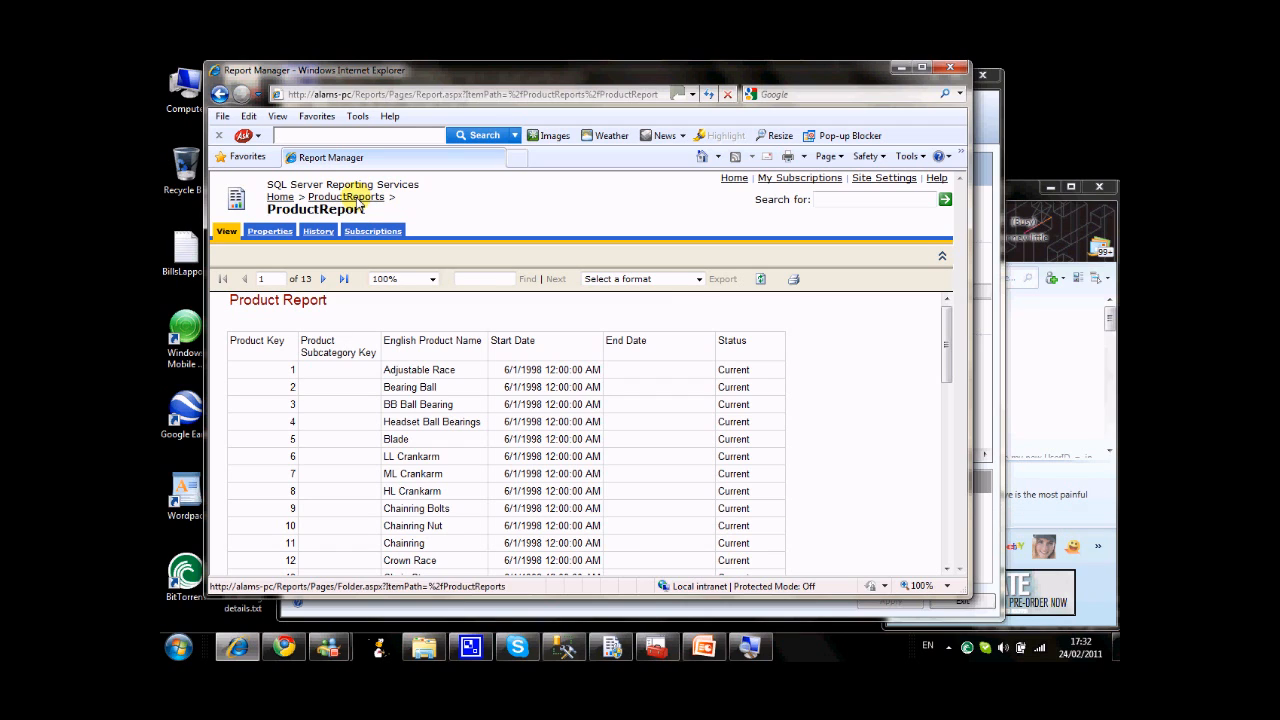
left_click_drag(268, 210, 370, 208)
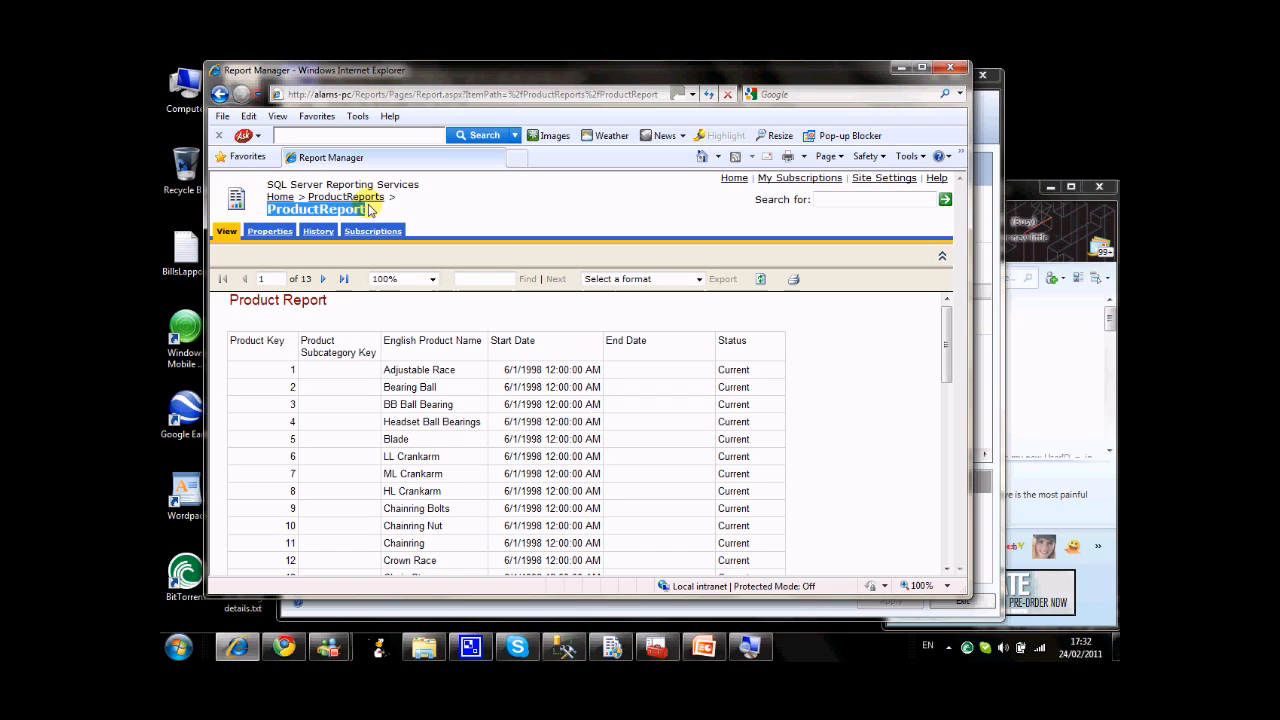
left_click(441, 208)
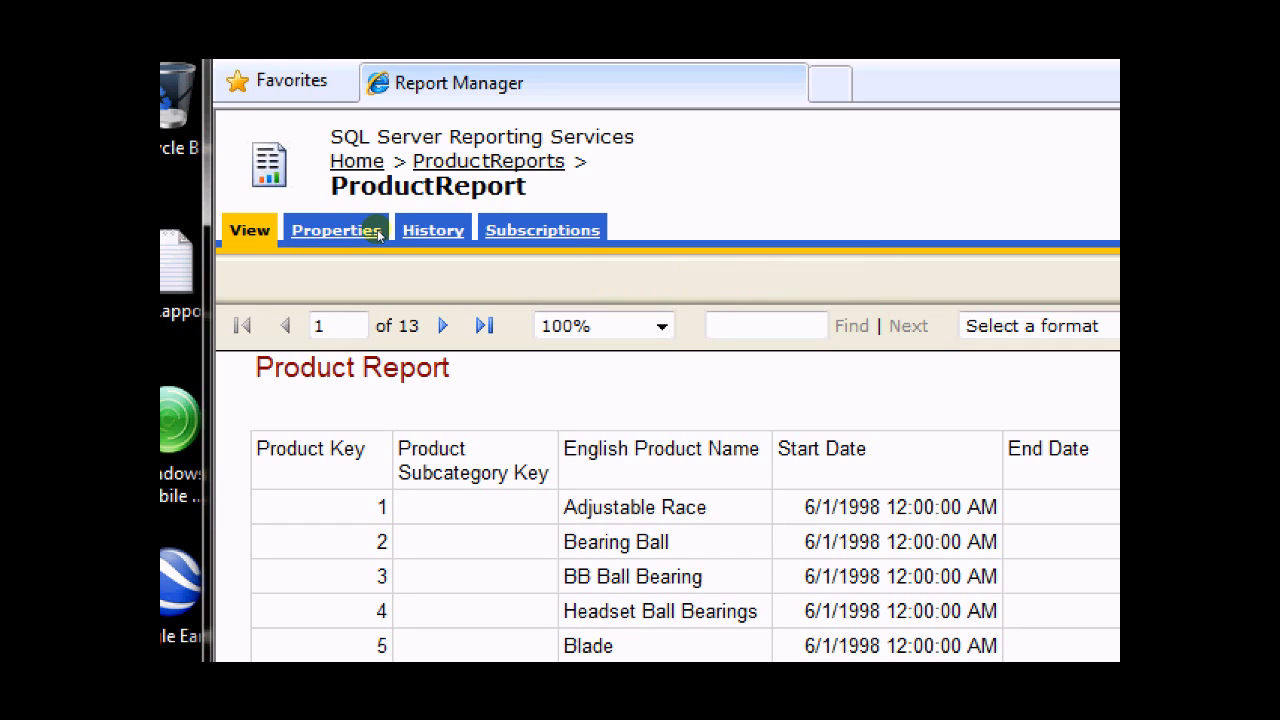
Try to create a new subscription for ProductReport.
left_click(553, 232)
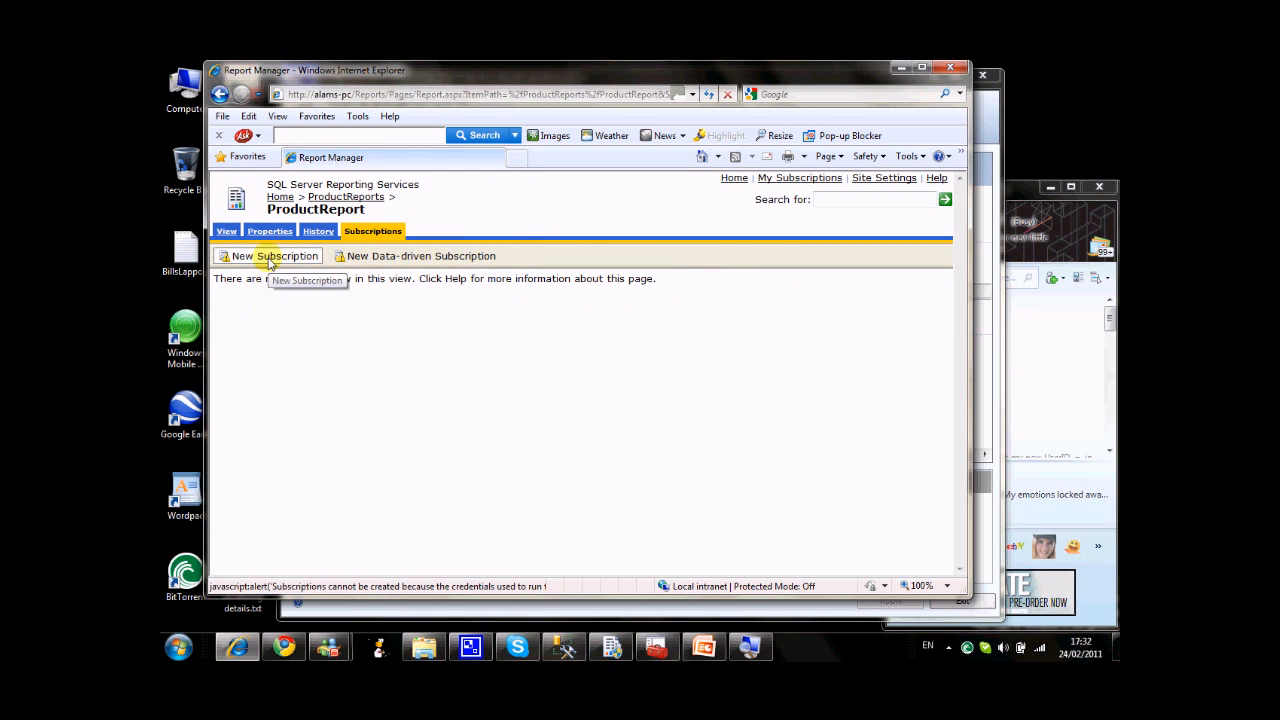
left_click(268, 258)
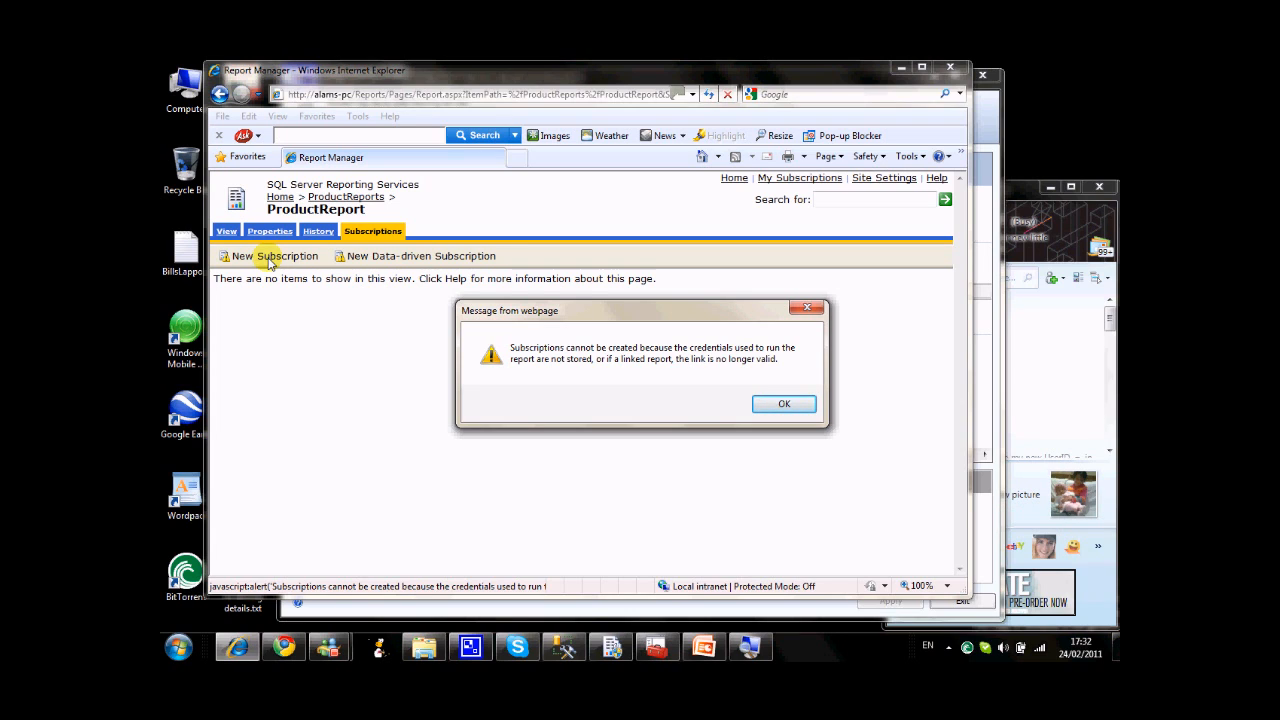
left_click(785, 405)
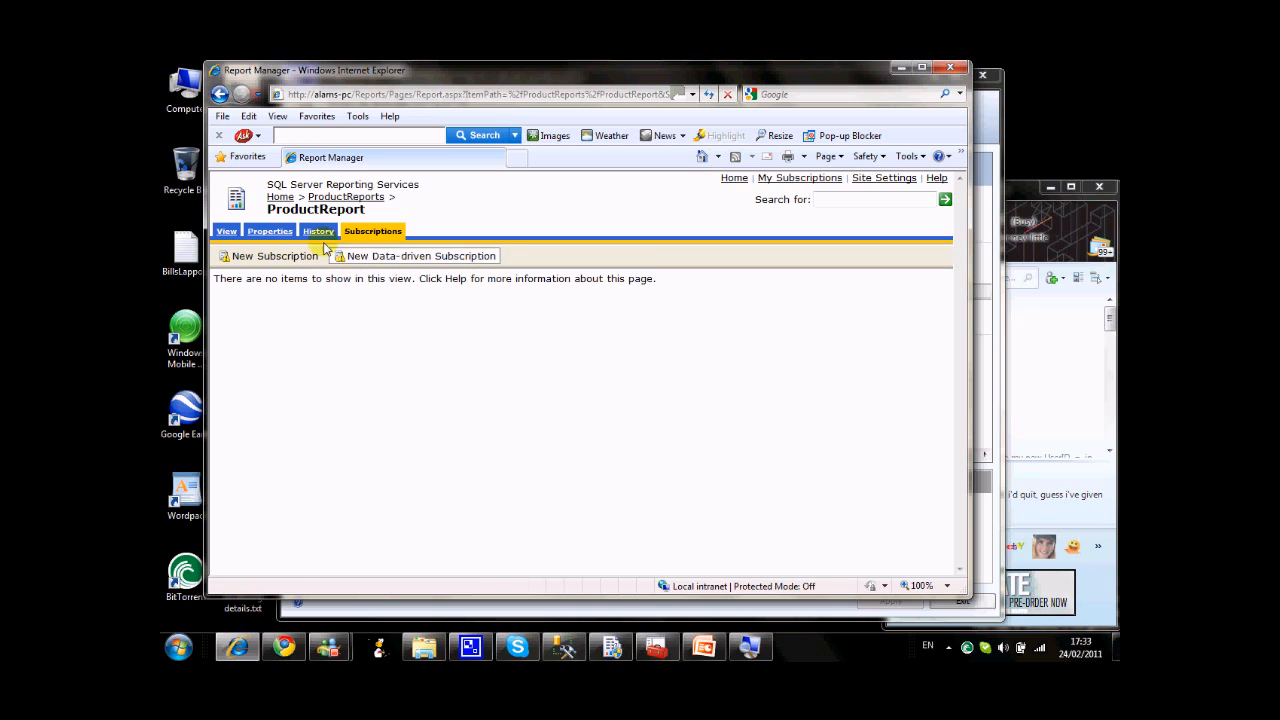
Check the data source assigned in ProductReport's properties, and open the shared AdvWorks data source from the Data Sources folder.
left_click(268, 232)
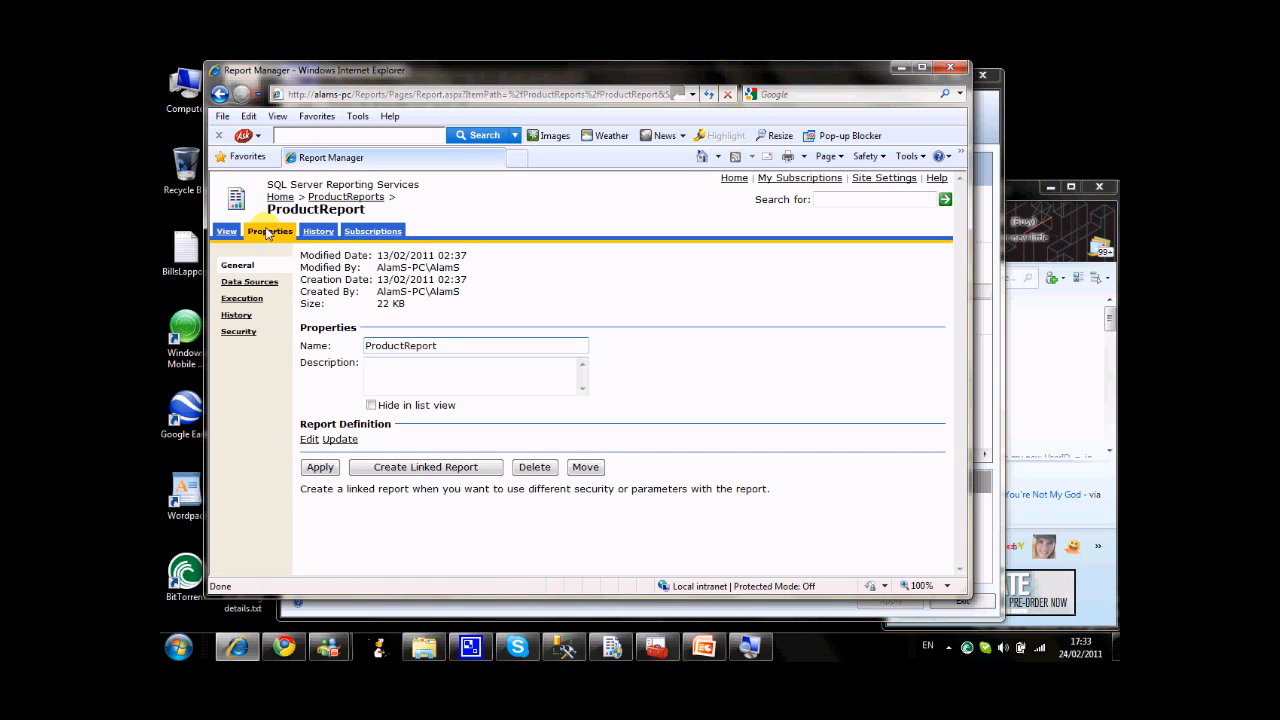
left_click(248, 284)
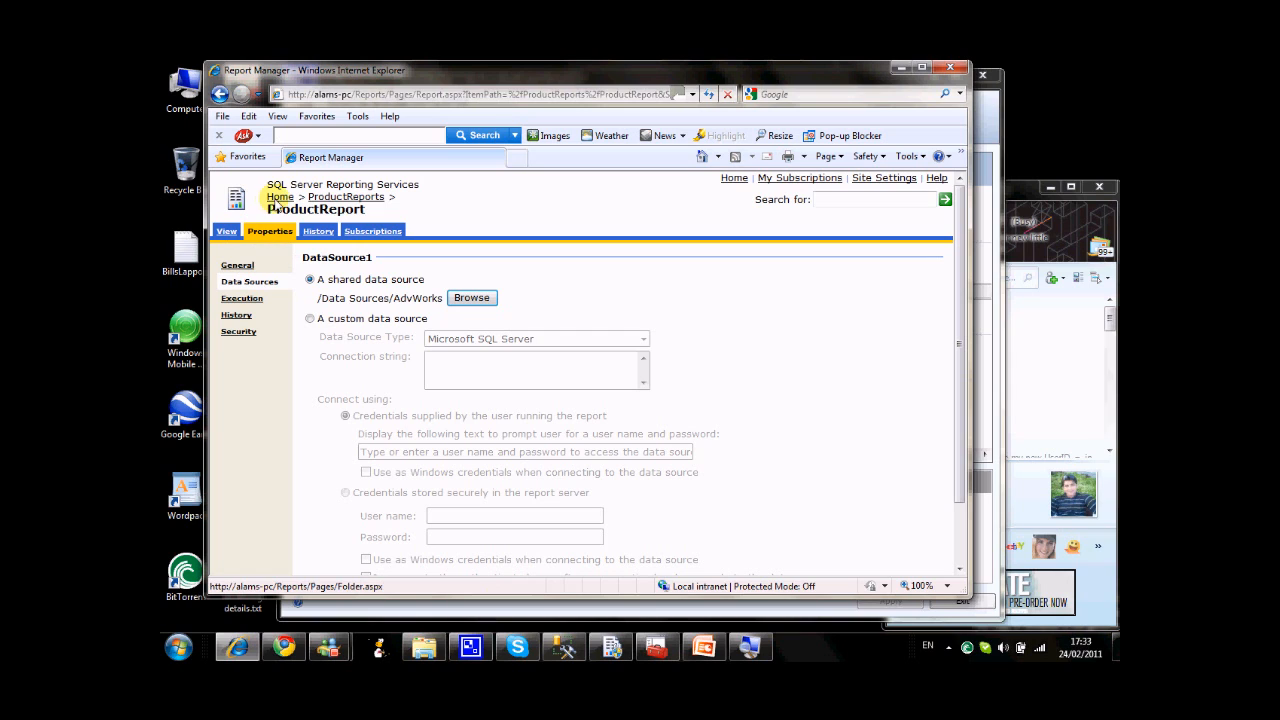
left_click(280, 198)
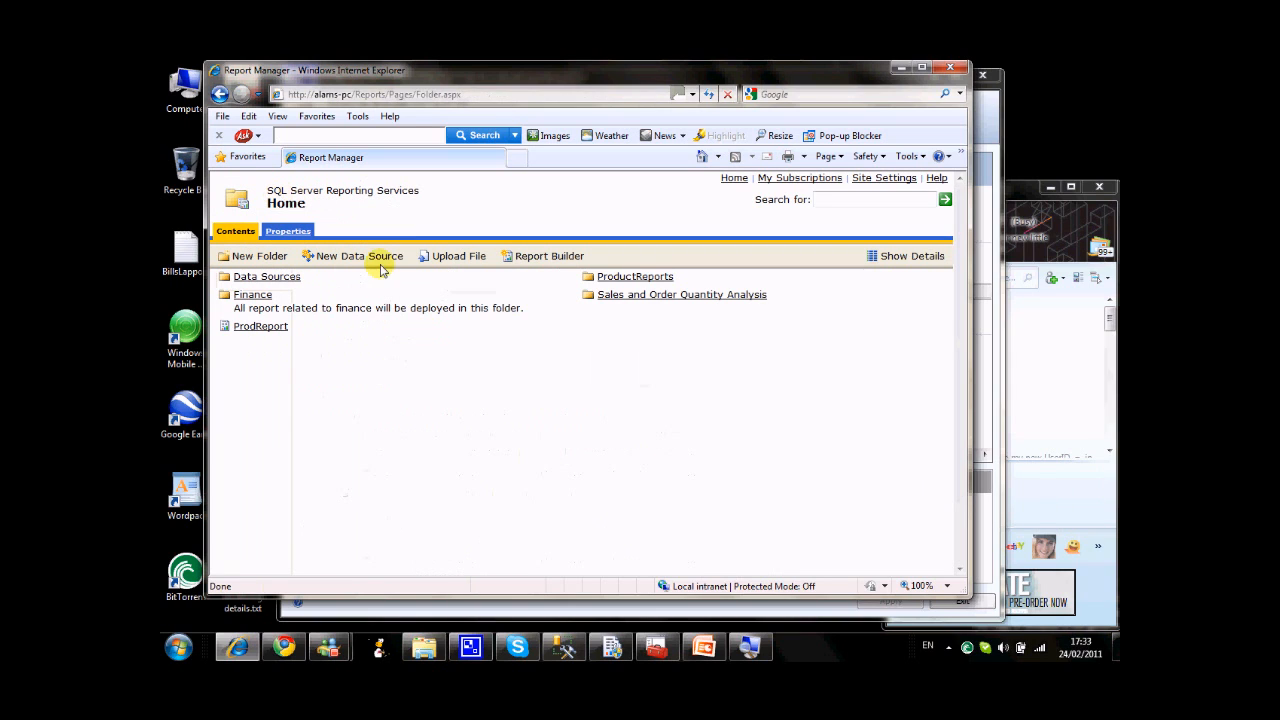
left_click(289, 282)
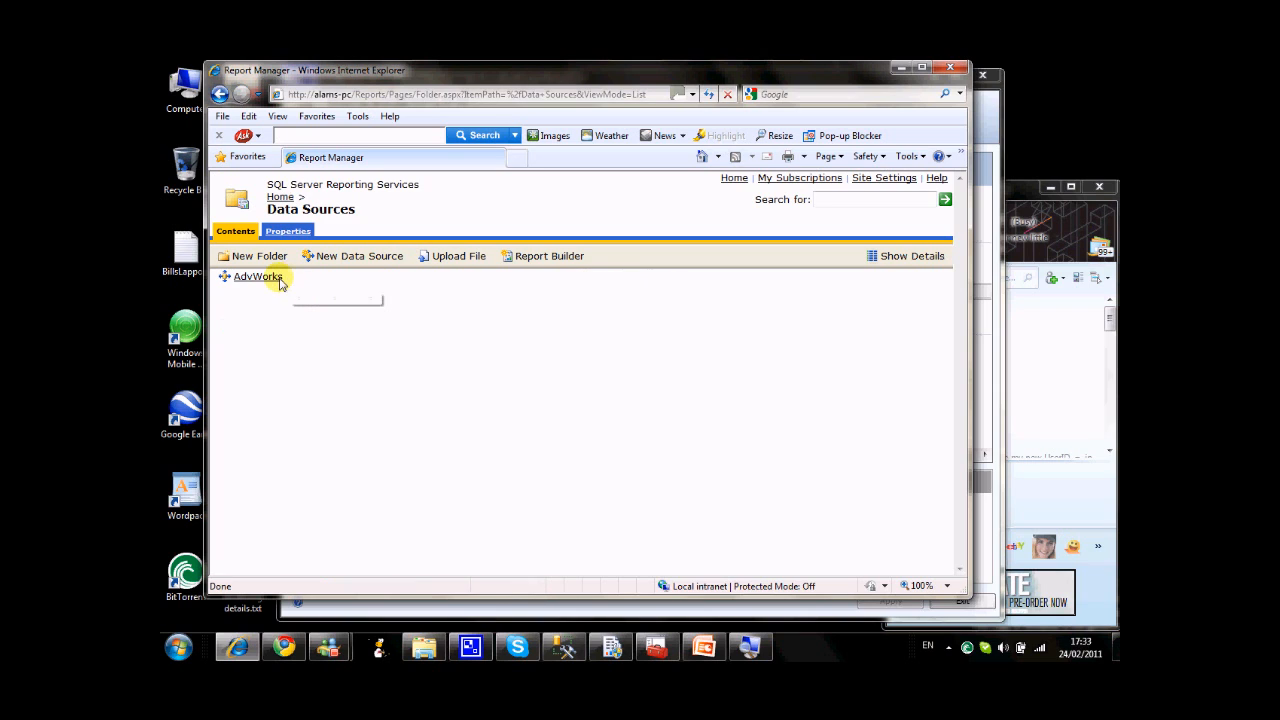
left_click(262, 280)
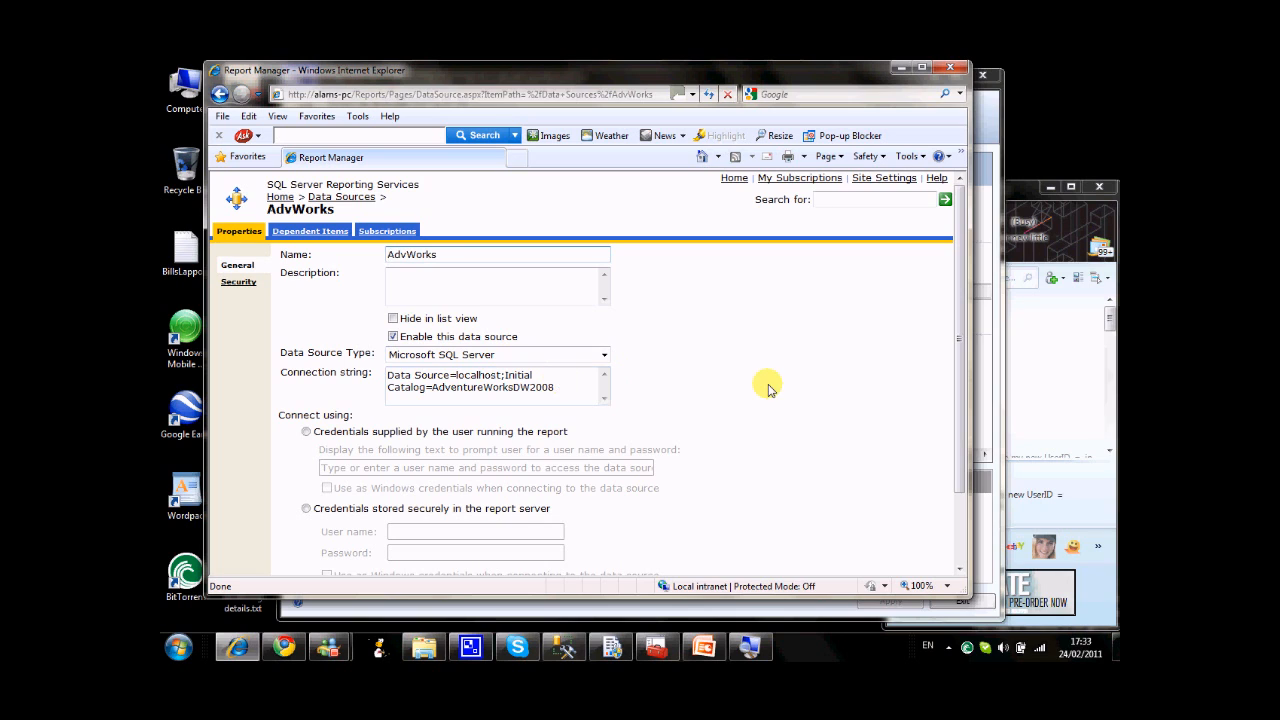
scroll(768, 388, "down", 3)
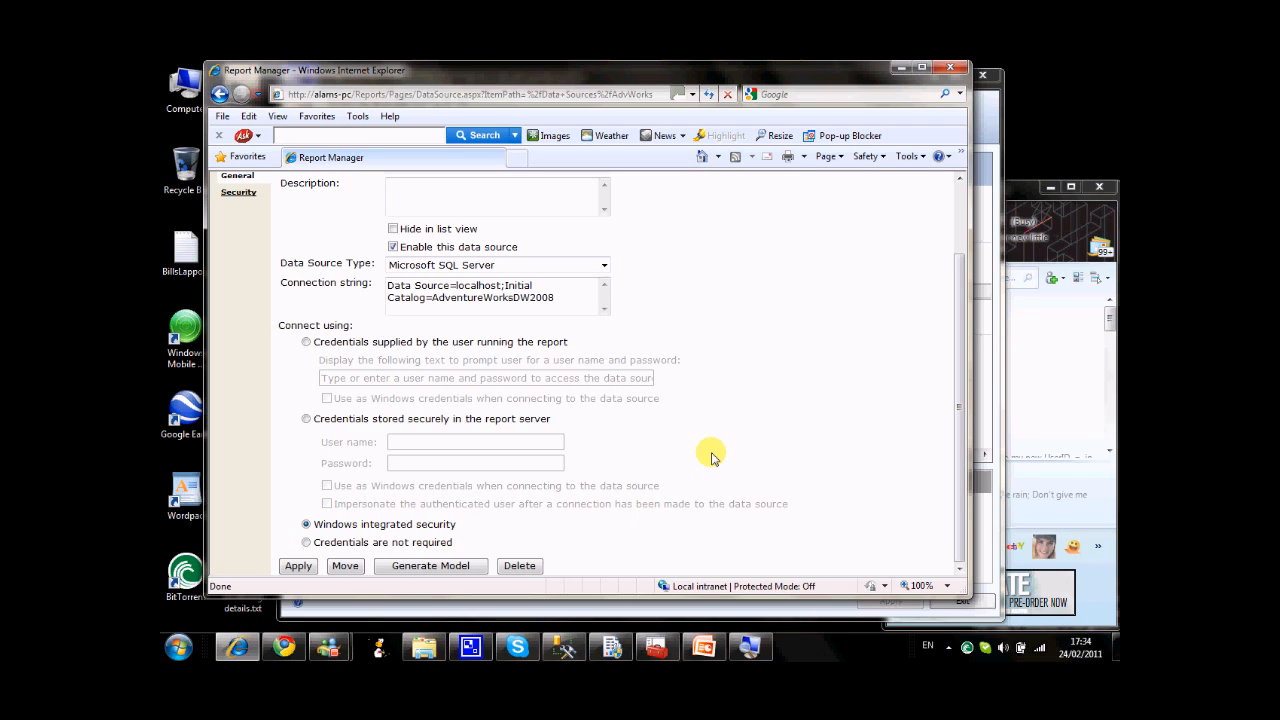
Store the Windows account's user name and password securely in the report server for AdvWorks, use them as Windows credentials, and apply.
left_click(307, 420)
left_click(430, 443)
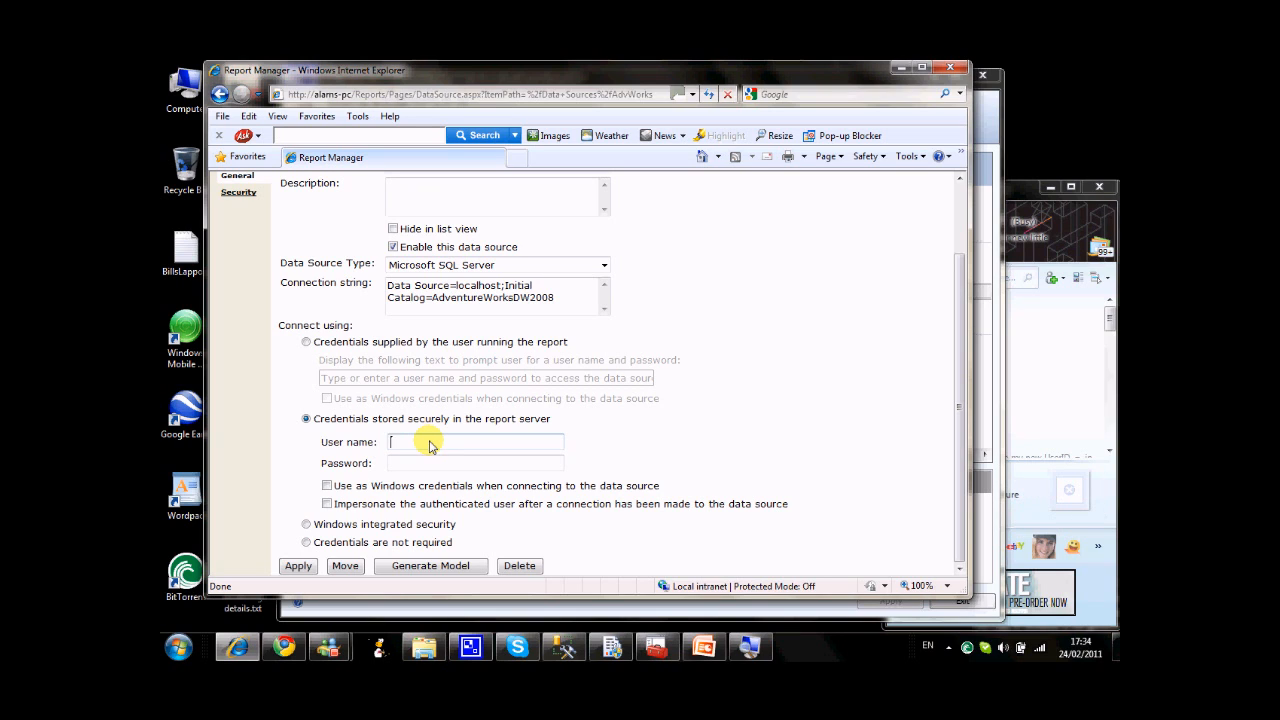
type("AlamS")
type("C2")
key("BackSpace")
type("\\AlamS")
key("Tab")
type("•••••")
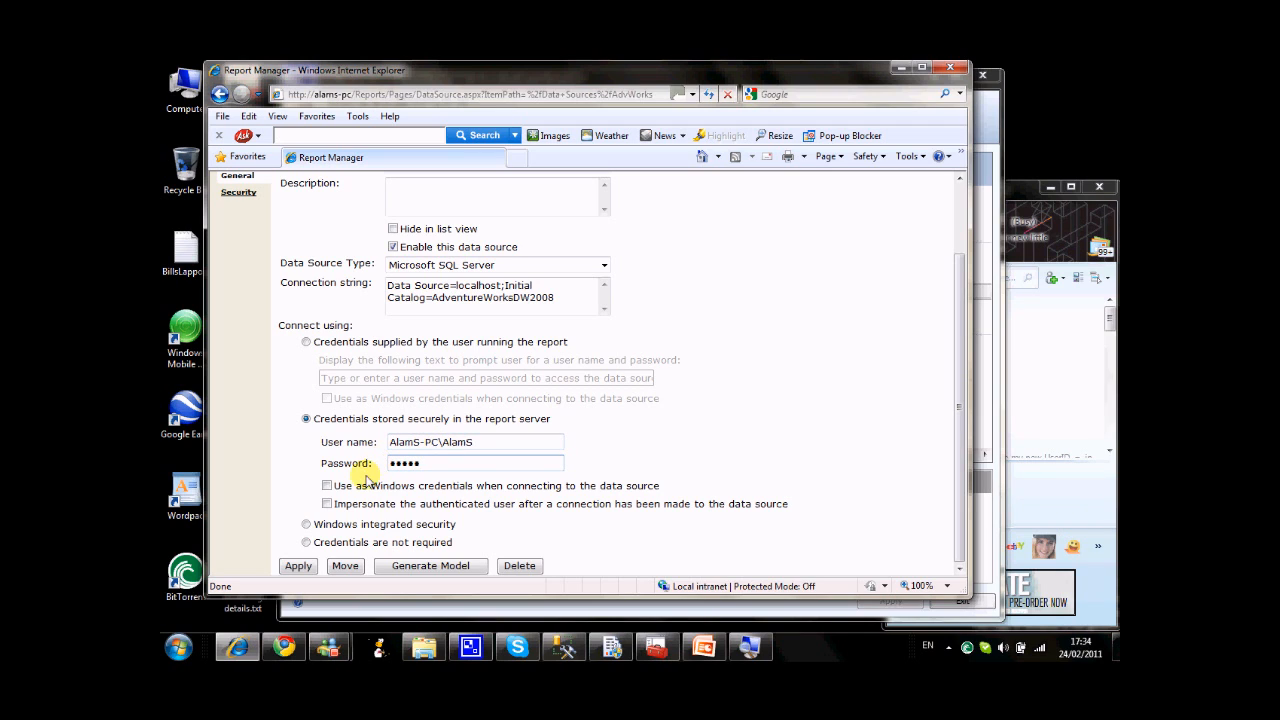
left_click(327, 486)
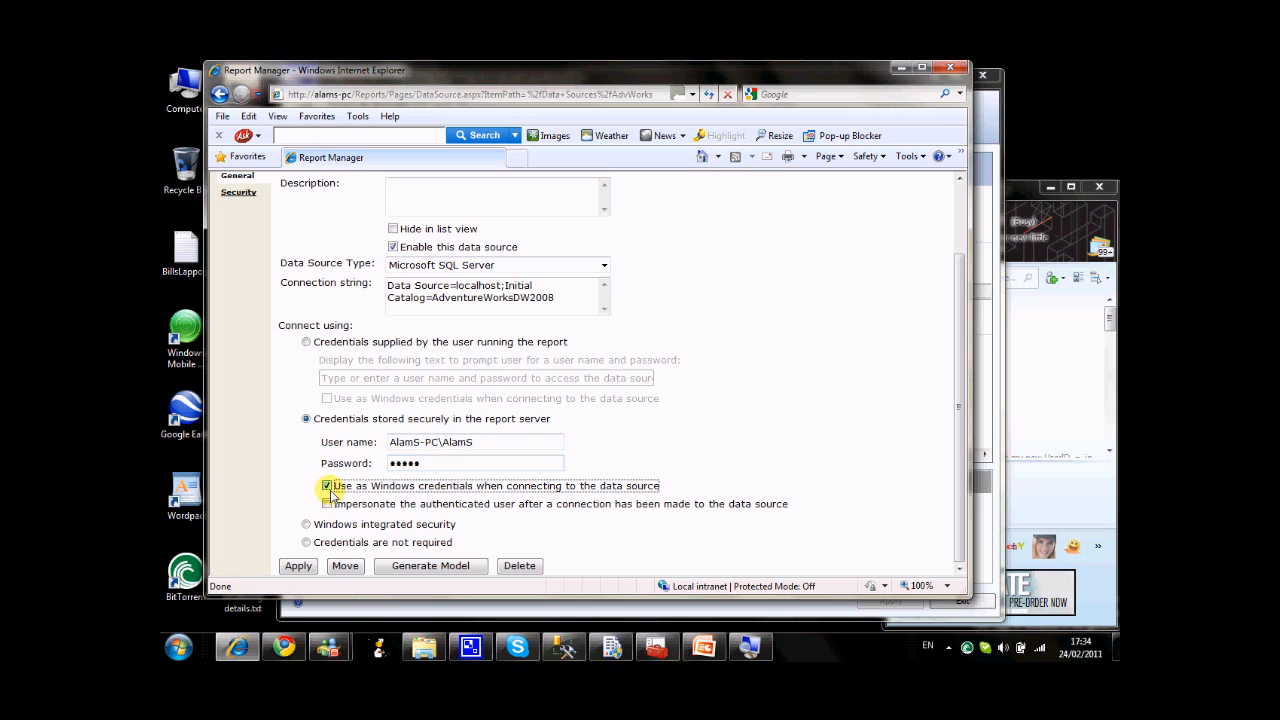
left_click(307, 567)
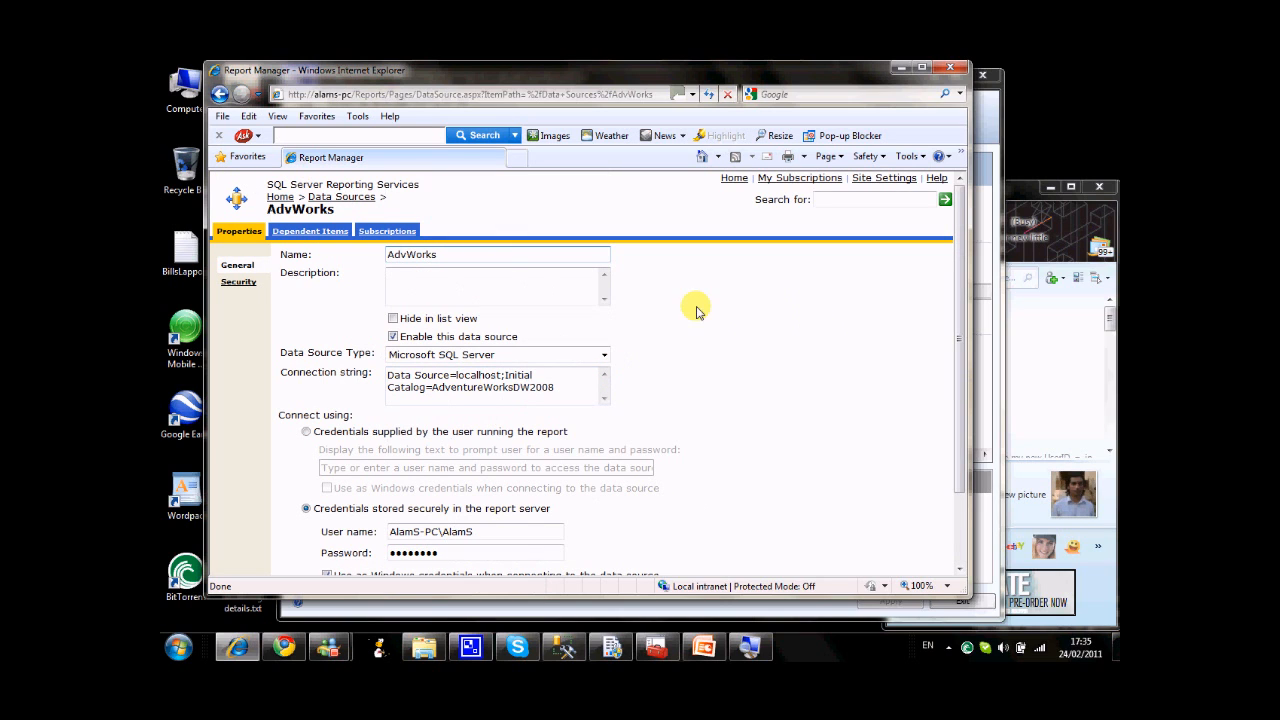
Return to ProductReport in the ProductReports folder and start a new standard subscription for it.
left_click(285, 197)
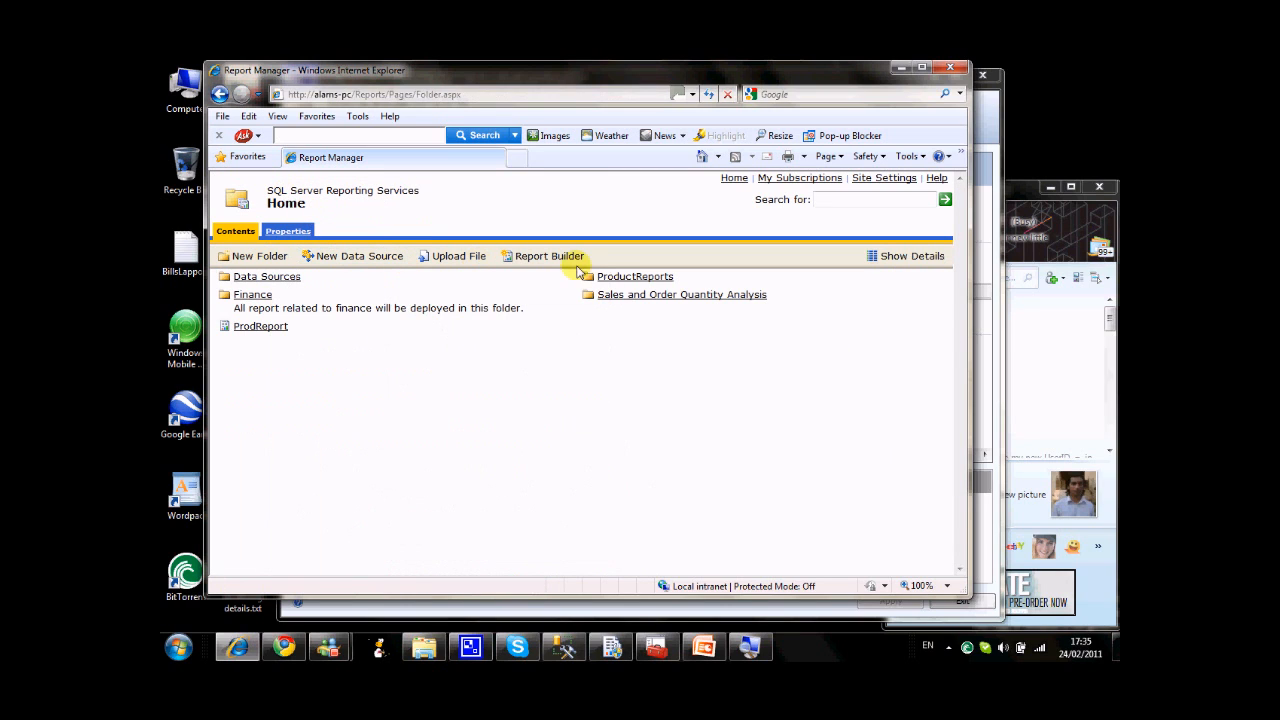
left_click(616, 282)
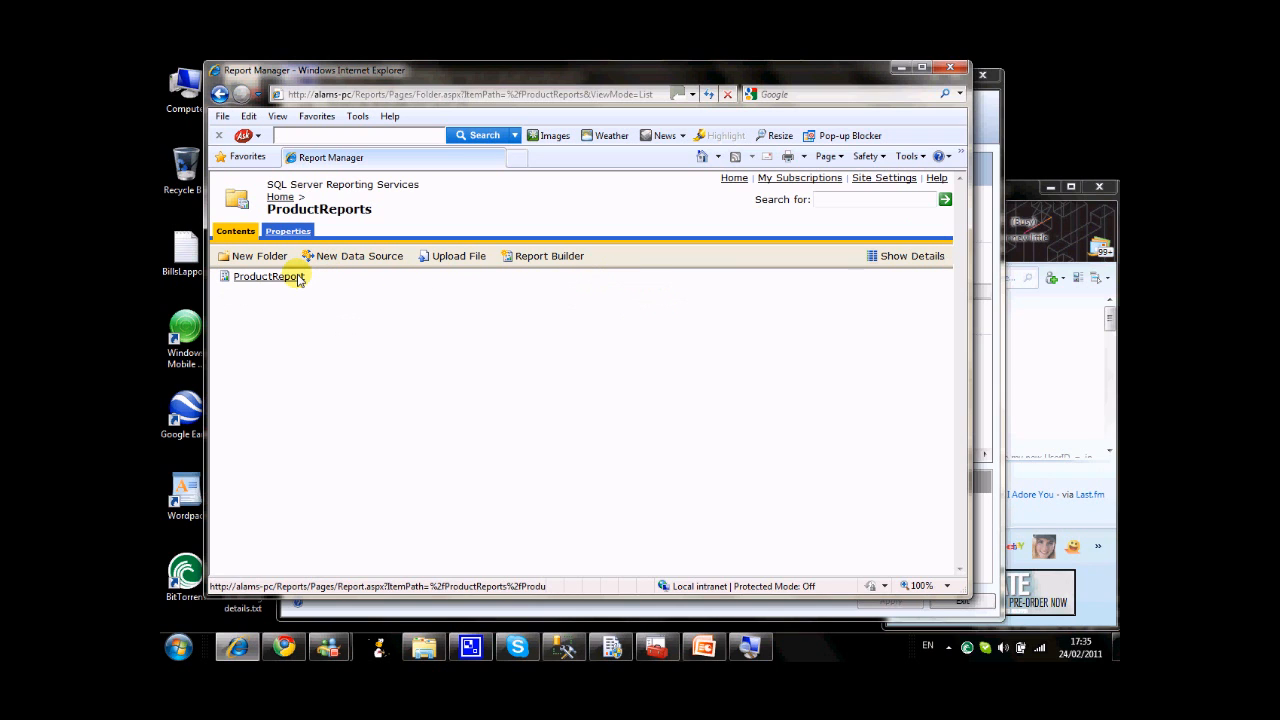
left_click(297, 278)
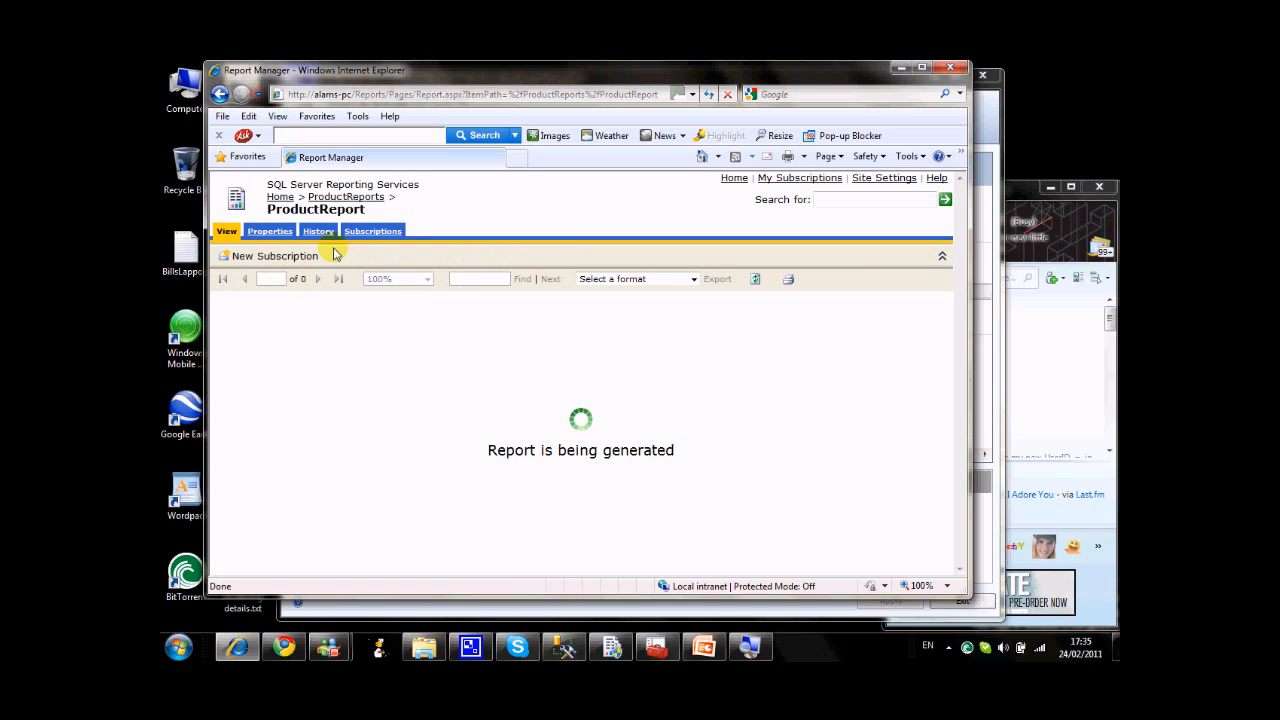
left_click(372, 233)
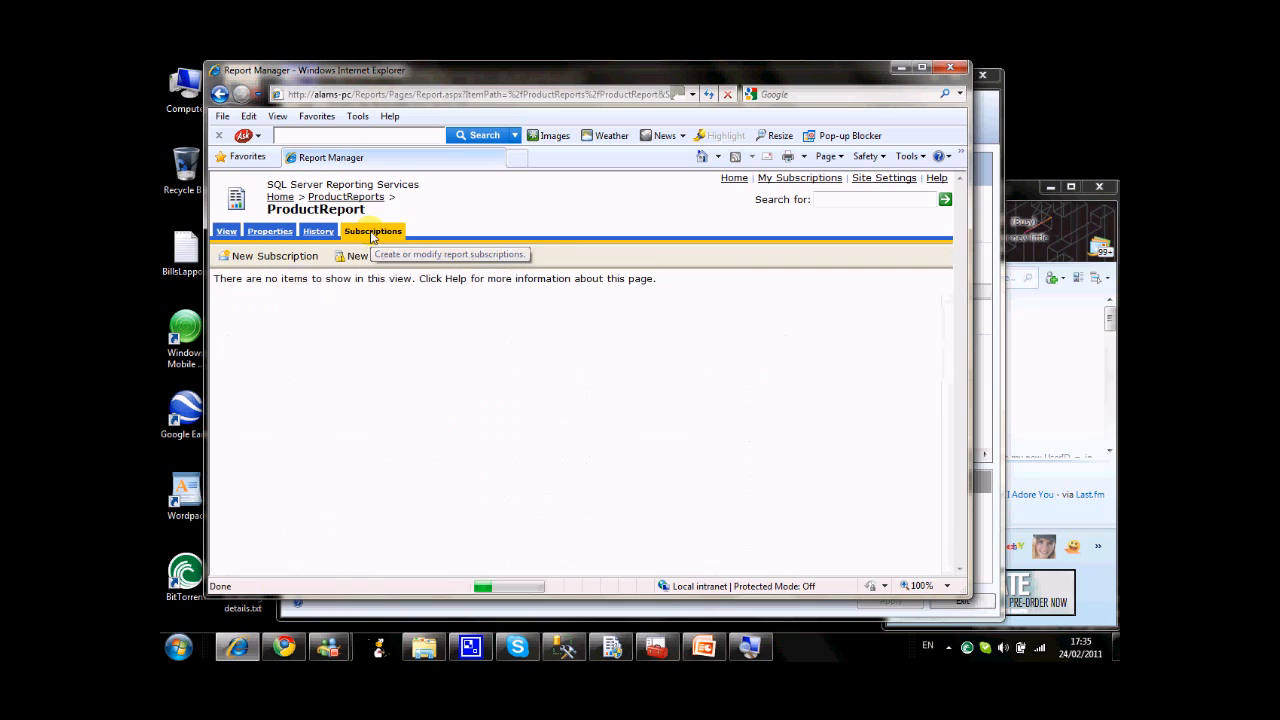
left_click(288, 258)
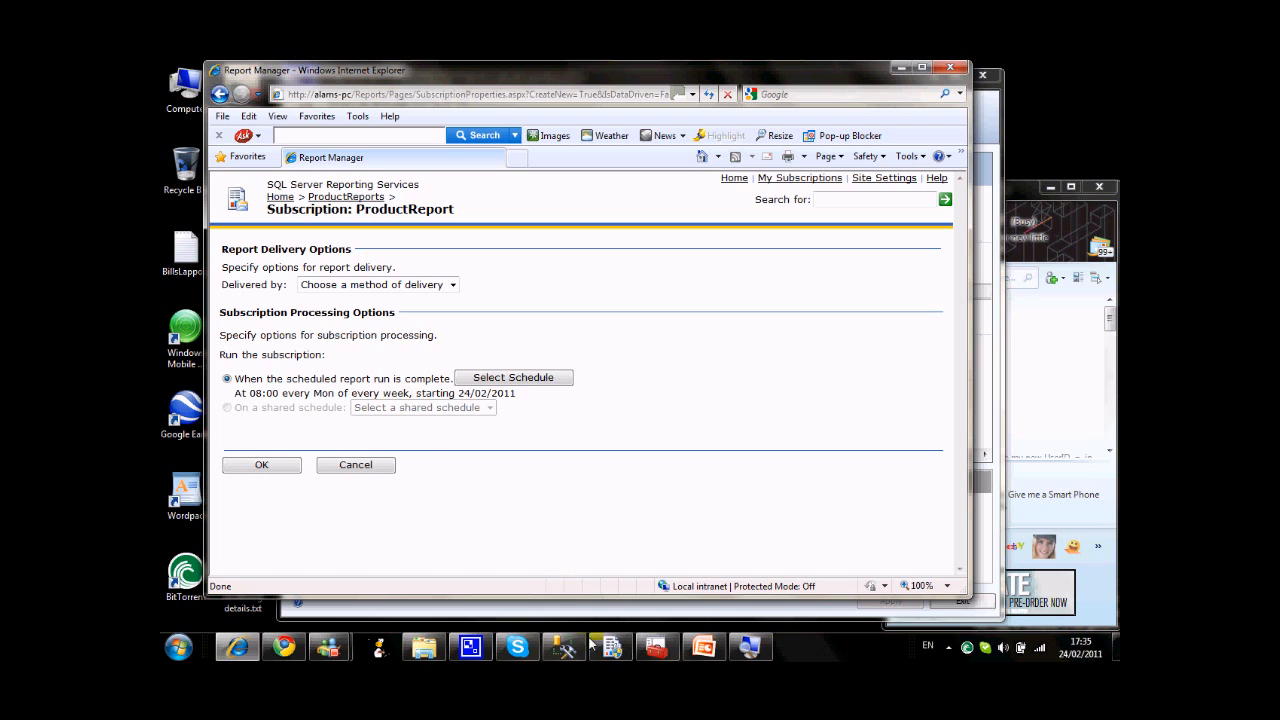
Check the SQL Server Agent (MSSQLSERVER) service status in the Services window, and return to the subscription form.
left_click(660, 650)
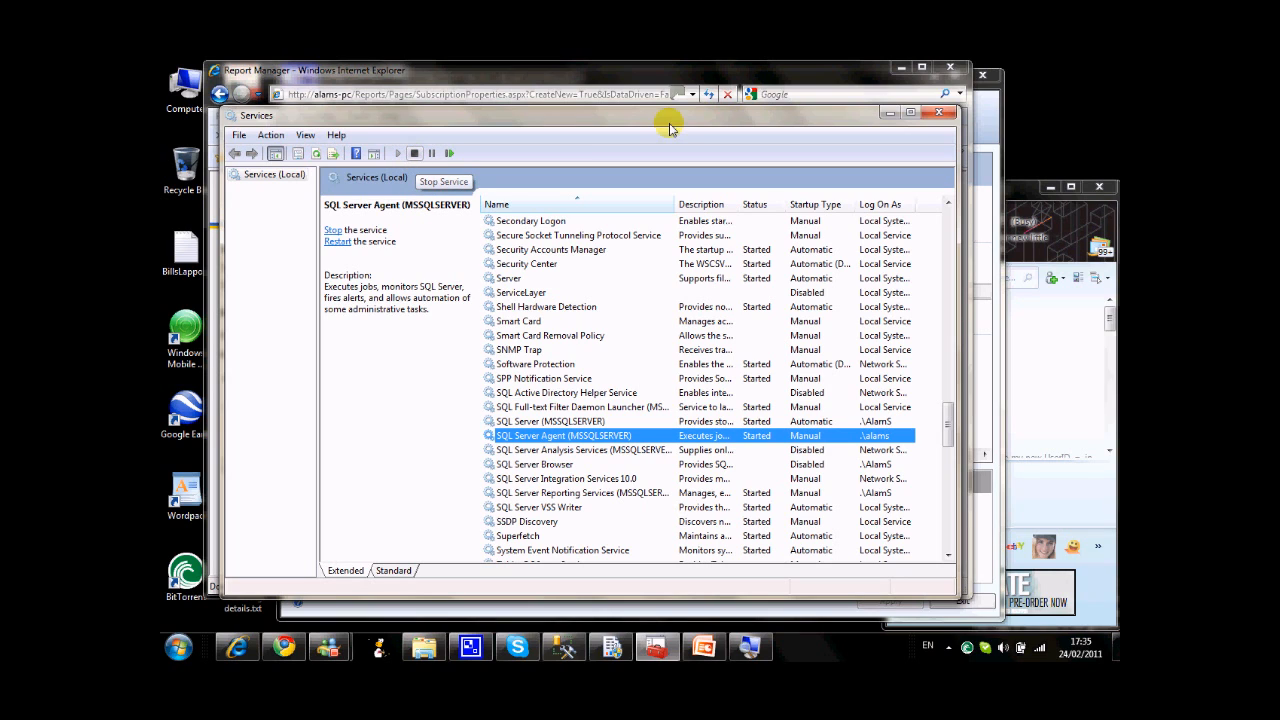
left_click(886, 114)
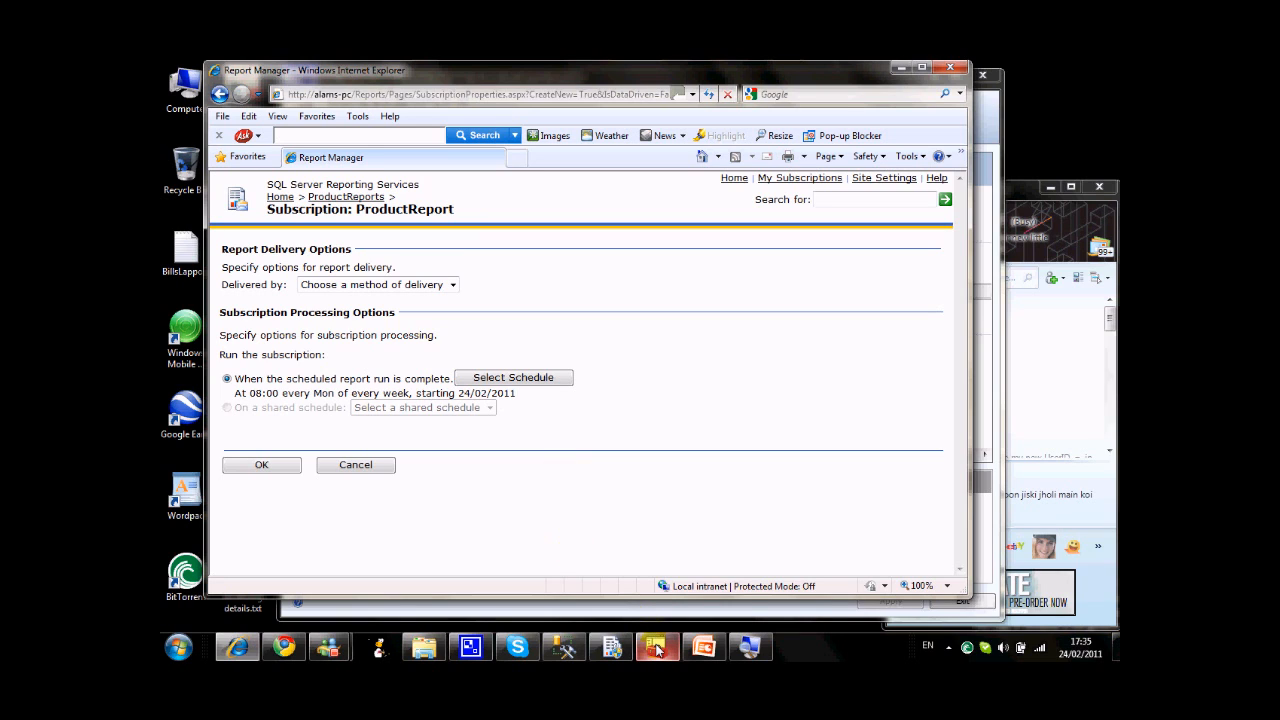
mouse_move(656, 648)
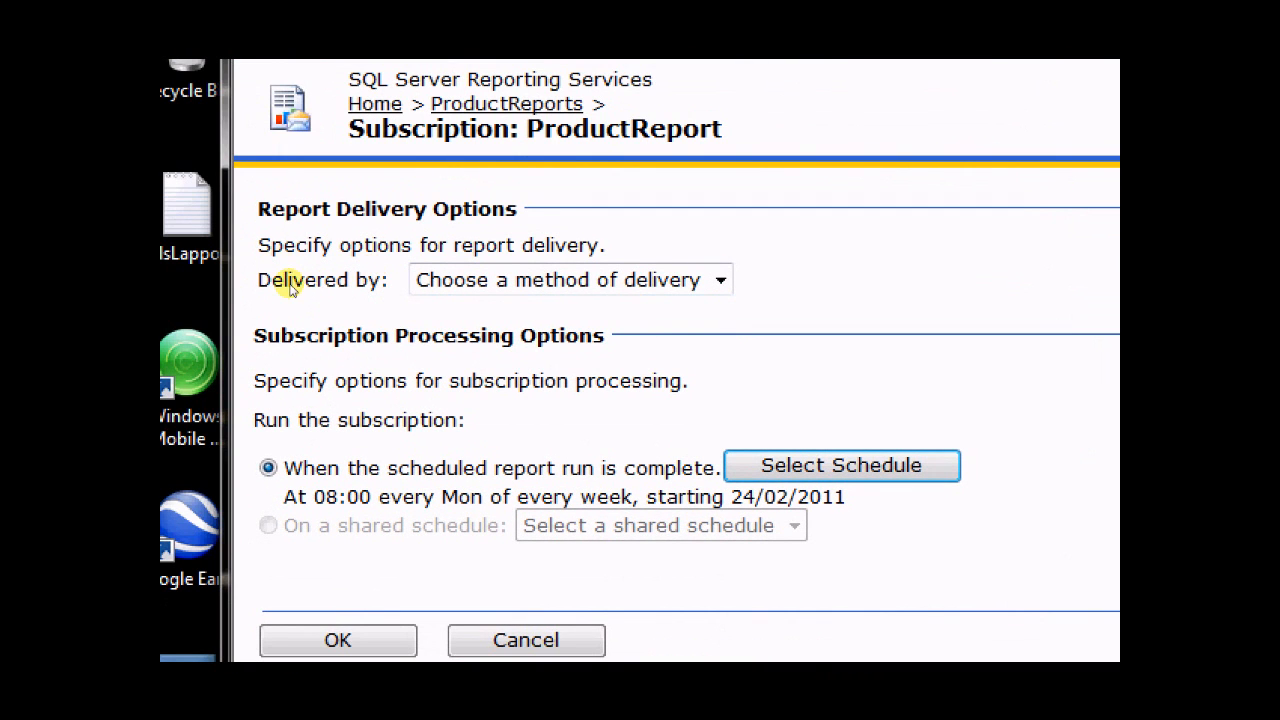
Set the subscription's delivery method to Windows File Share and go to its destination path.
left_click(447, 283)
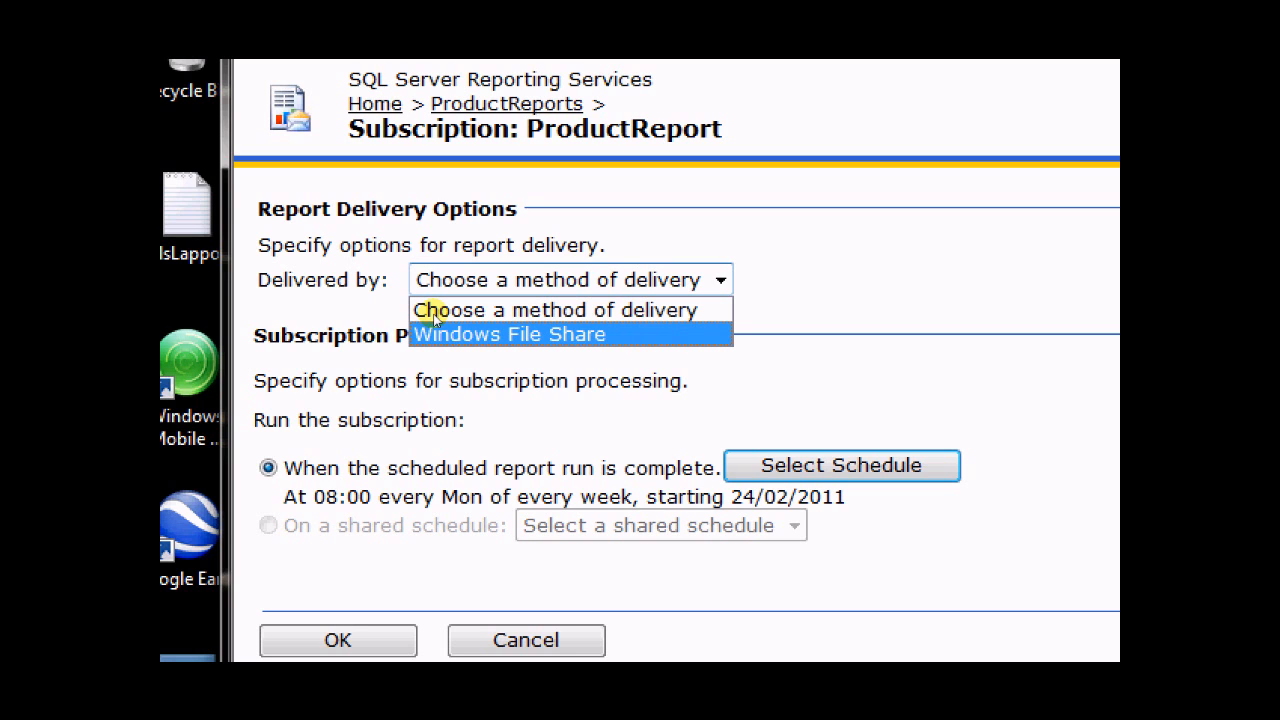
key("Return")
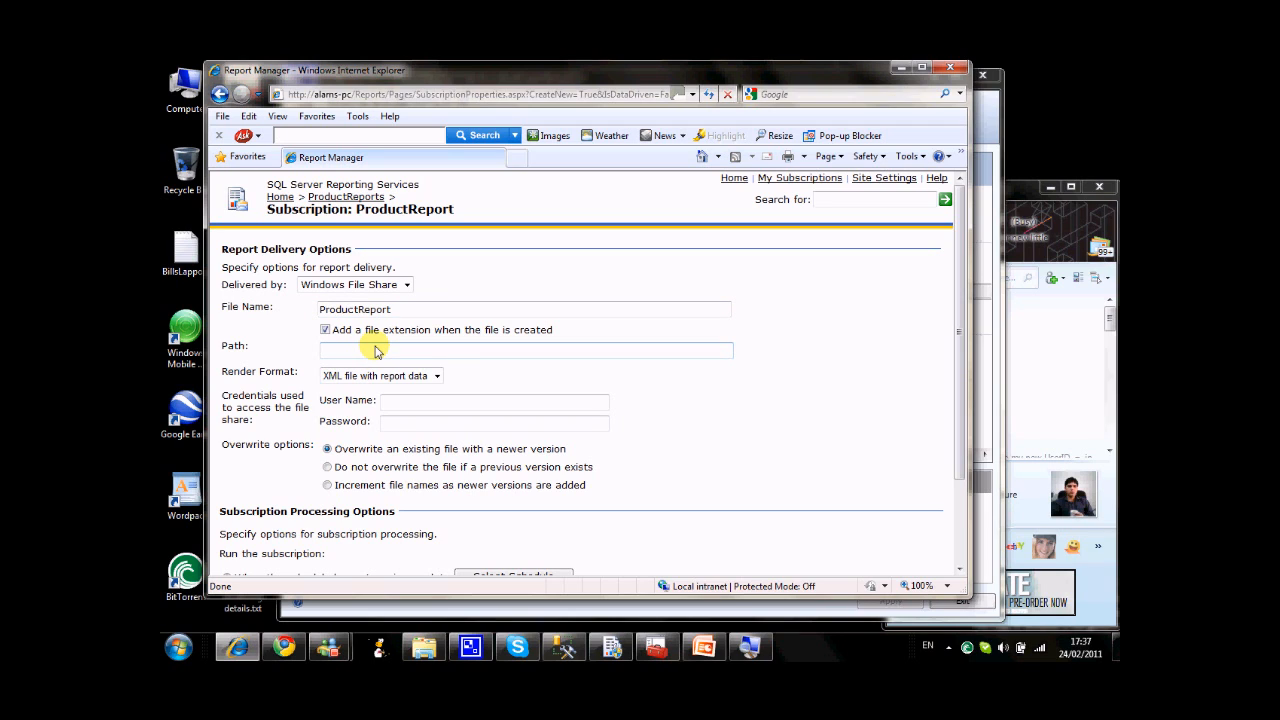
left_click(376, 351)
Create a folder named ScheduledReports in D:\Data\Training using Windows Explorer.
key("super+e")
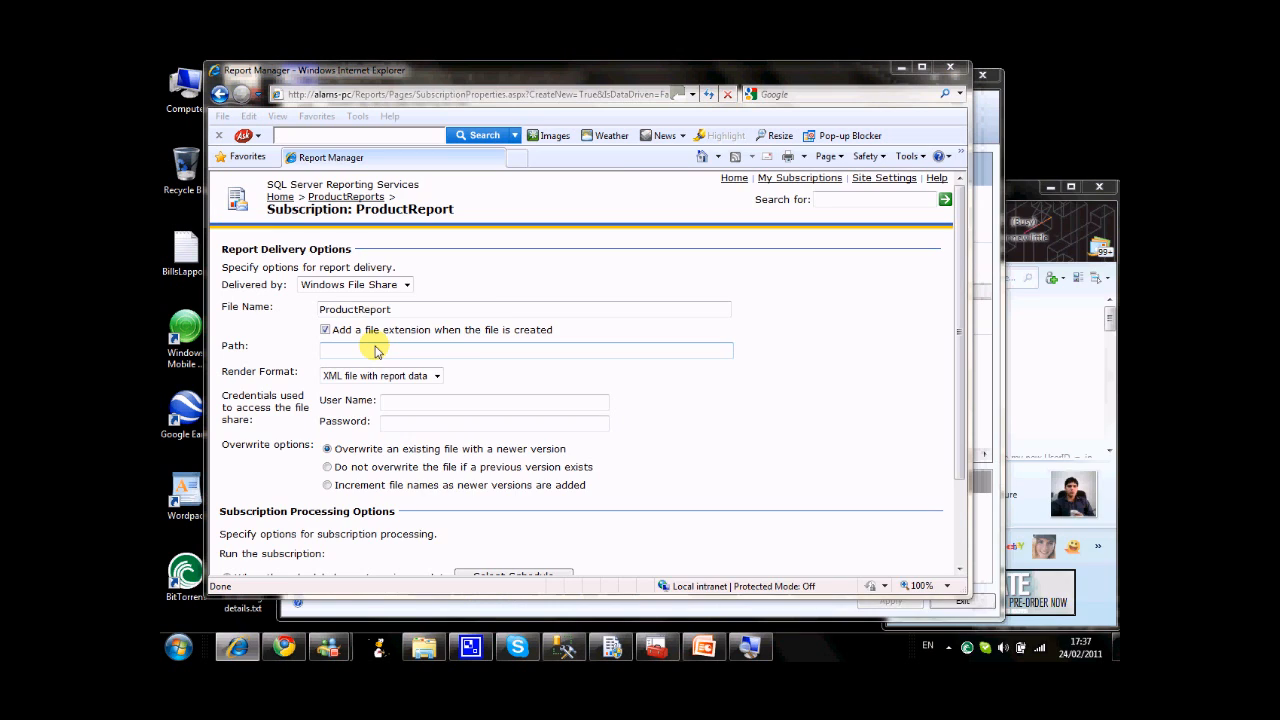
double_click(689, 272)
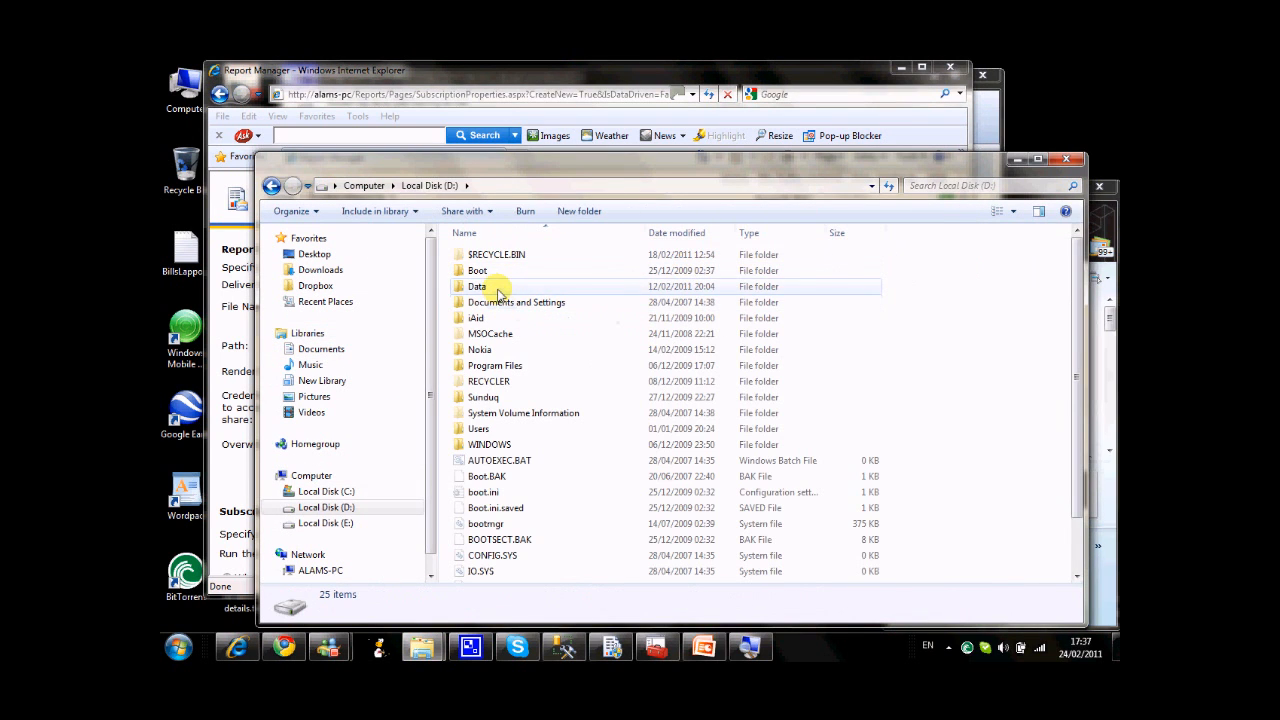
double_click(498, 289)
double_click(508, 354)
right_click(486, 356)
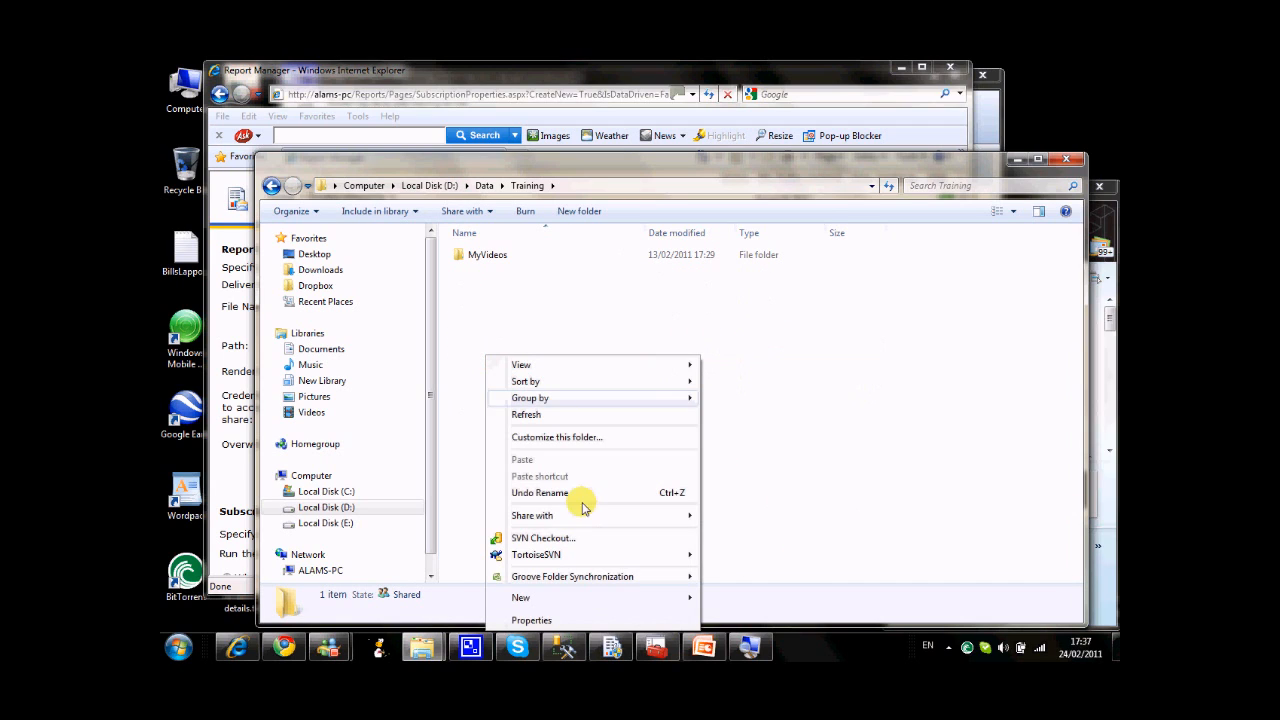
mouse_move(692, 600)
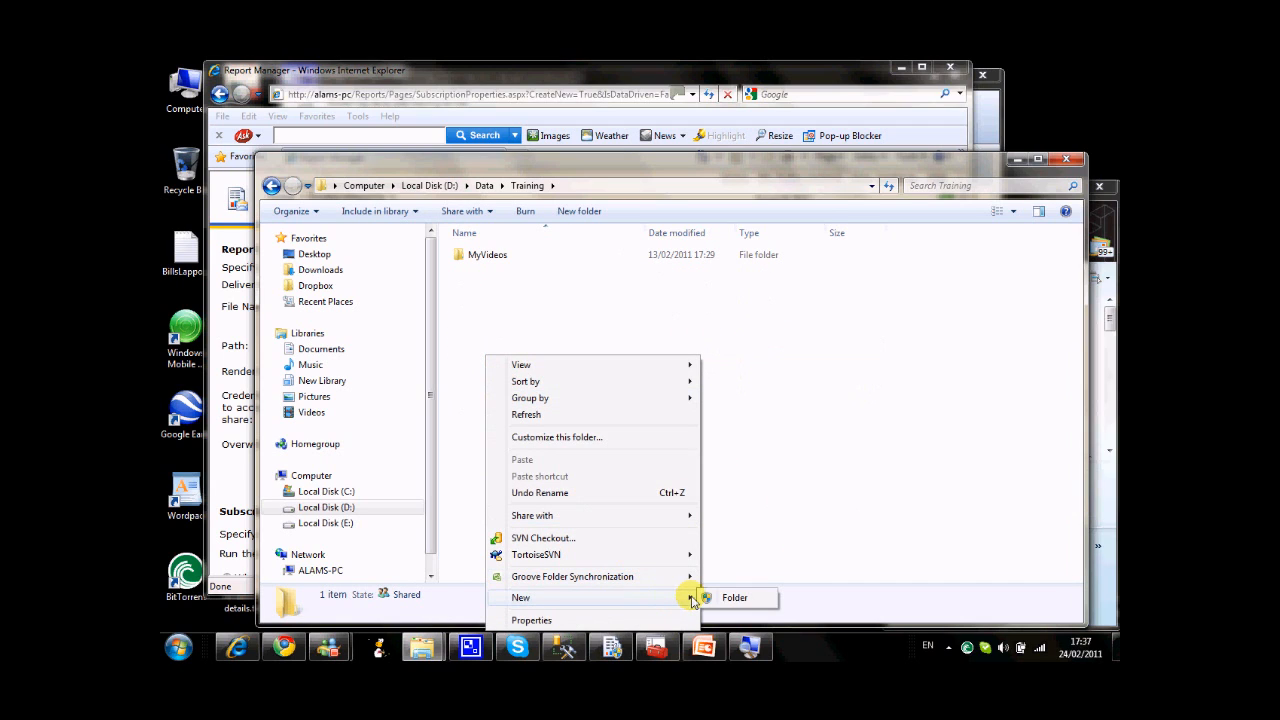
left_click(757, 597)
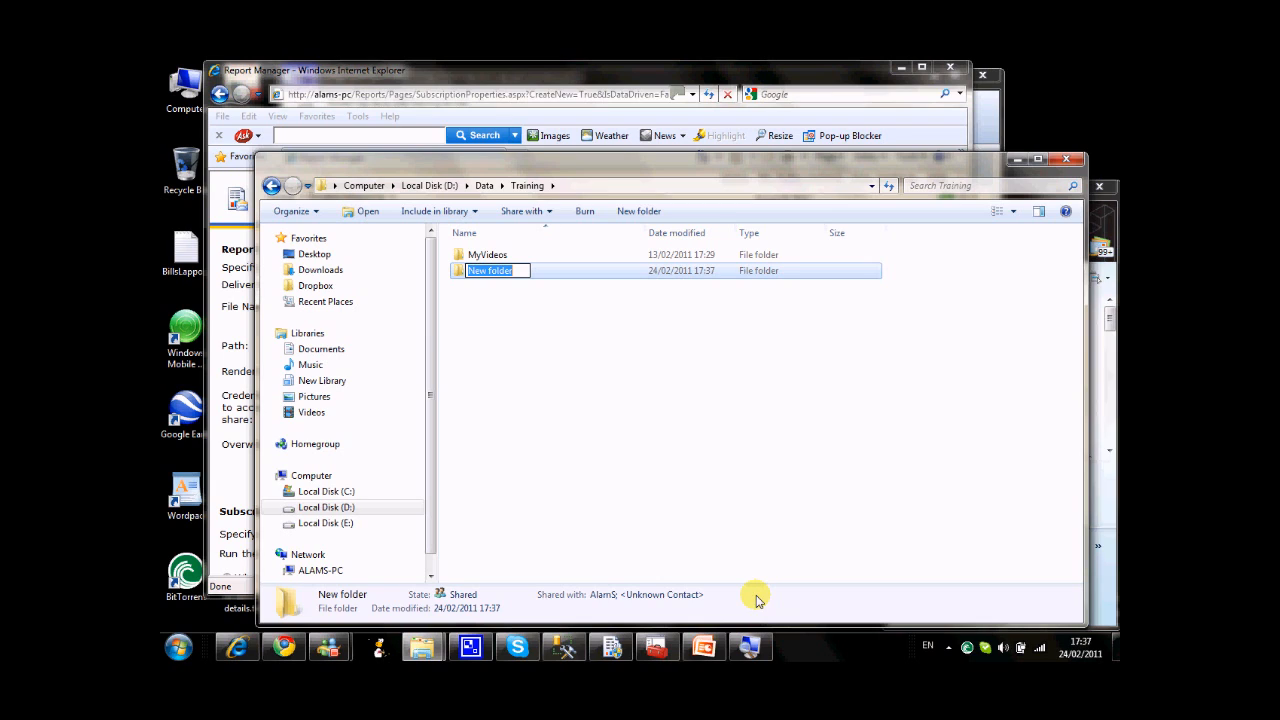
type("Scheduled")
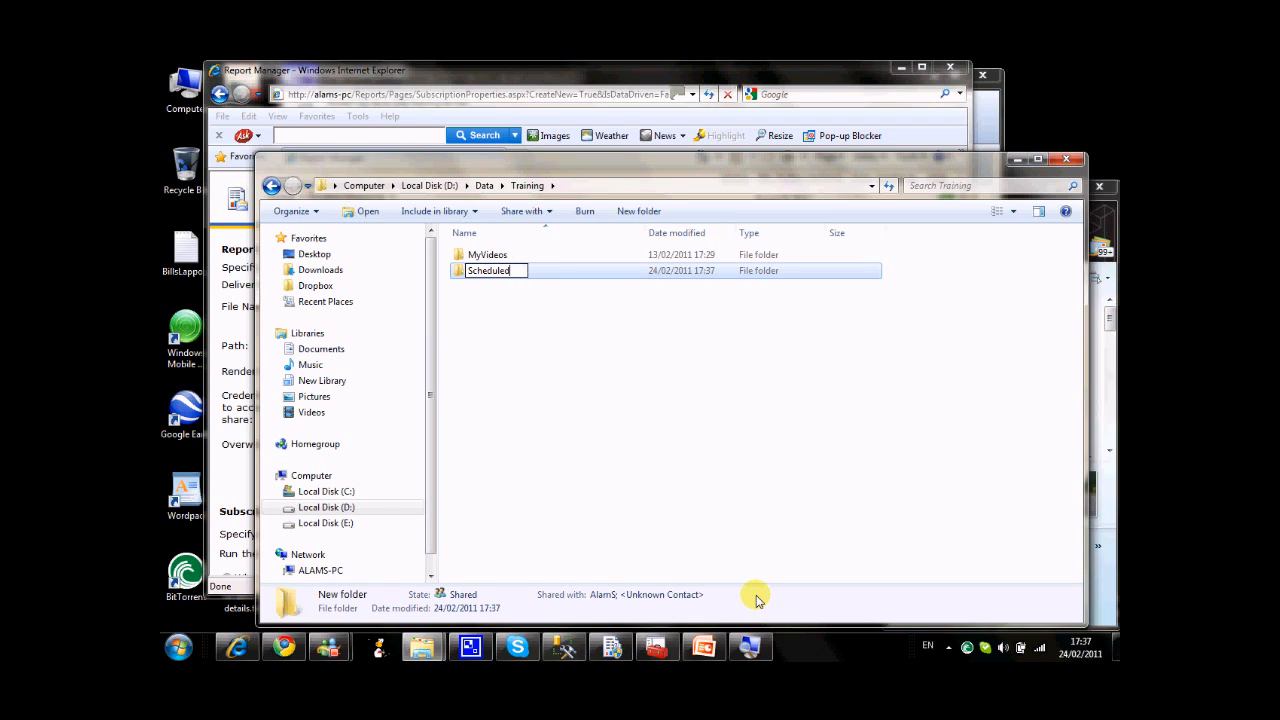
type("Reports")
key("Return")
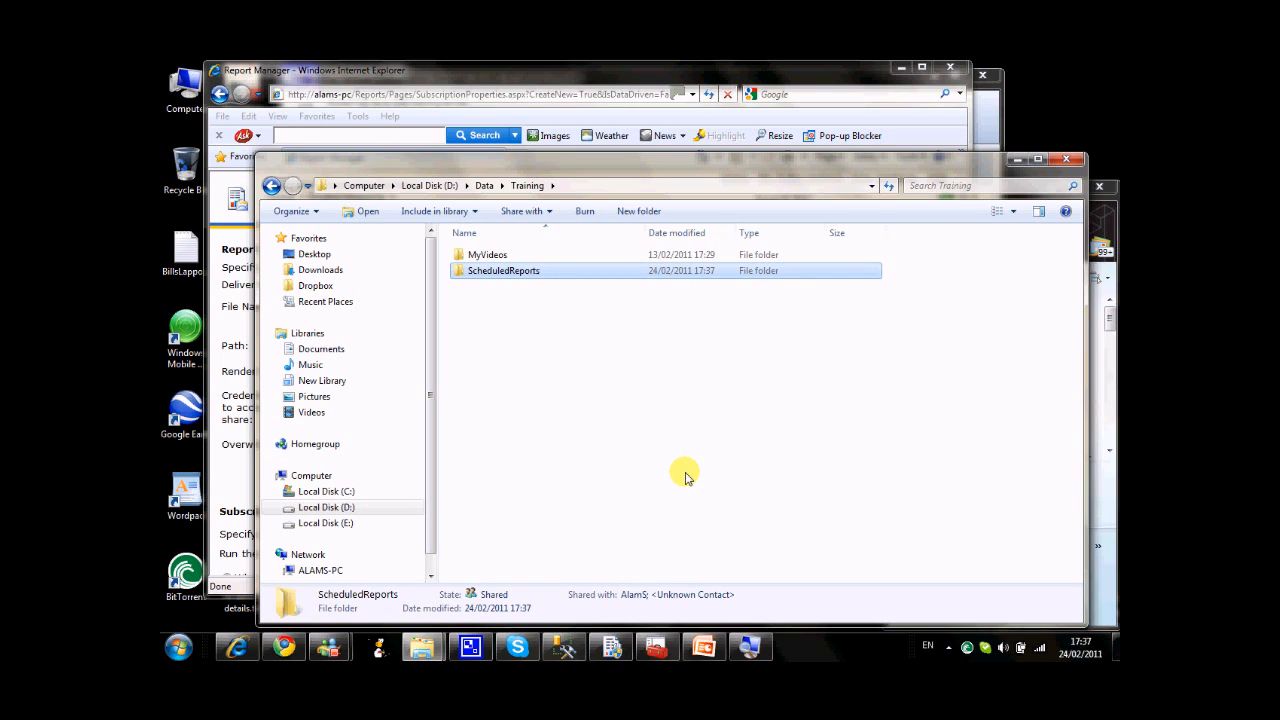
Open the file sharing settings for specific people on the ScheduledReports folder.
key("shift+F10")
key("Down")
key("Down")
key("Down")
key("Down")
key("Down")
key("Down")
key("Down")
key("Down")
key("Down")
key("Down")
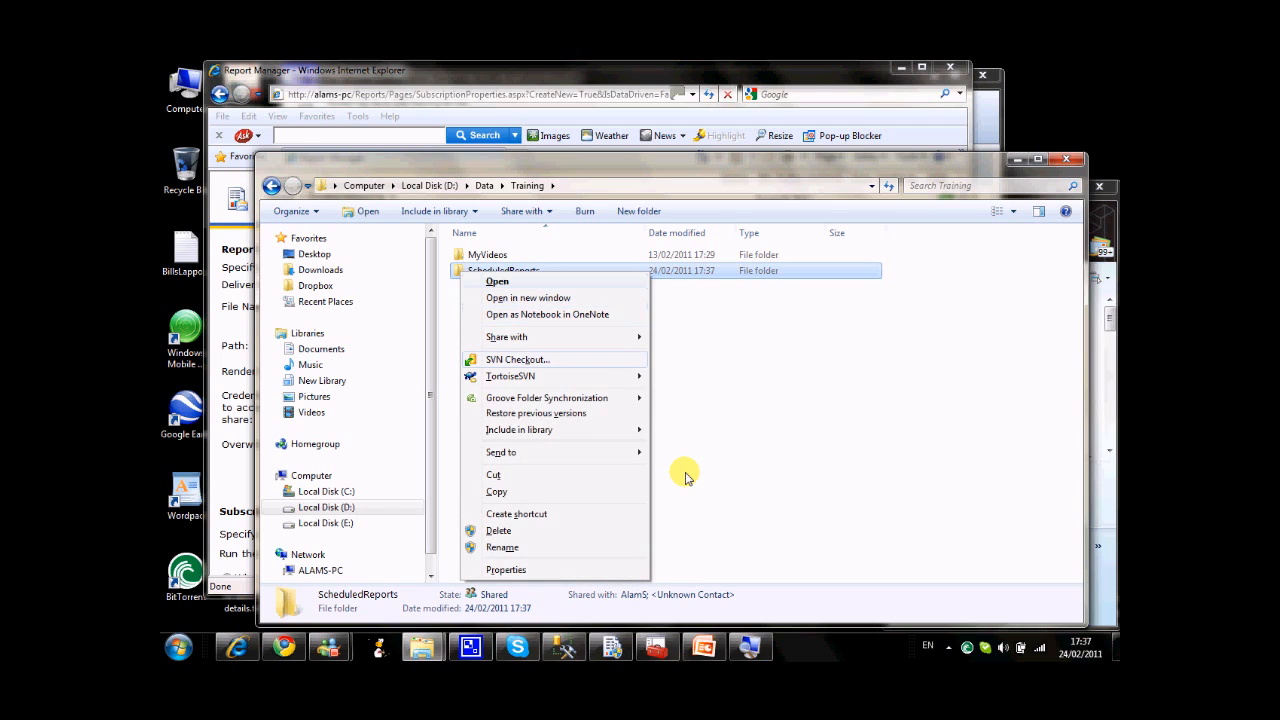
key("Up")
key("Up")
key("Up")
key("Up")
key("Up")
key("Up")
key("Up")
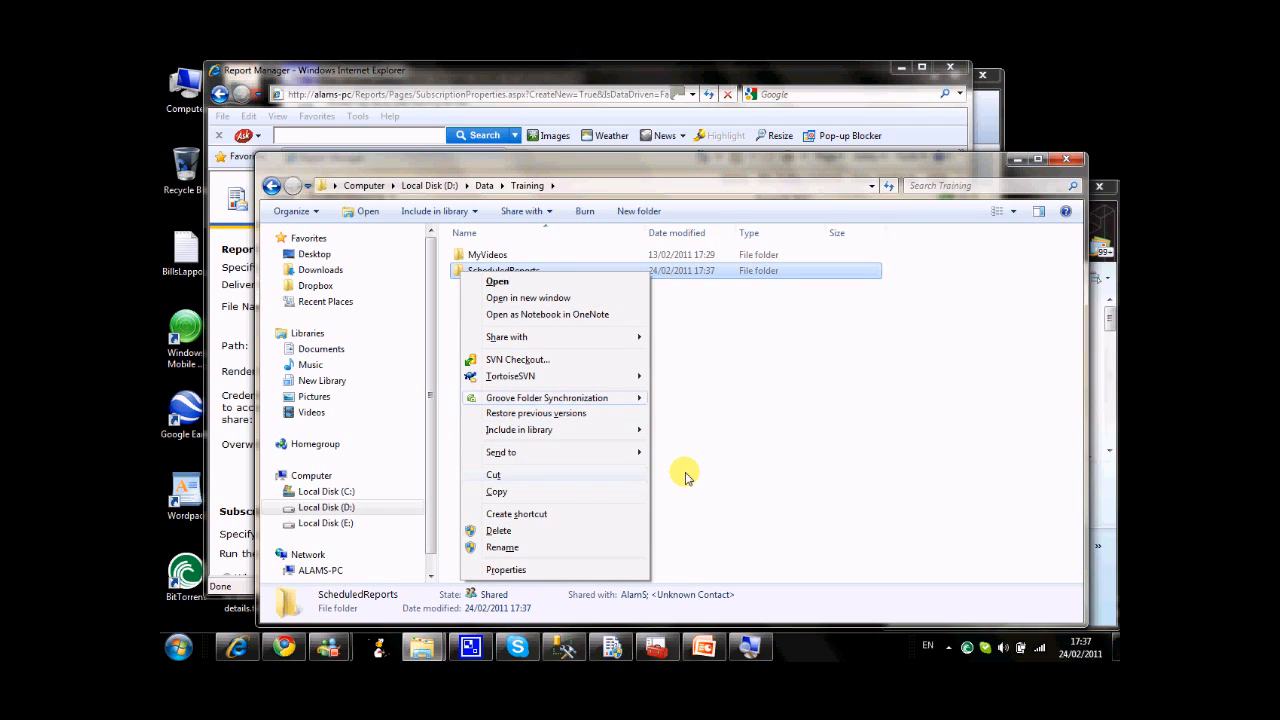
key("Right")
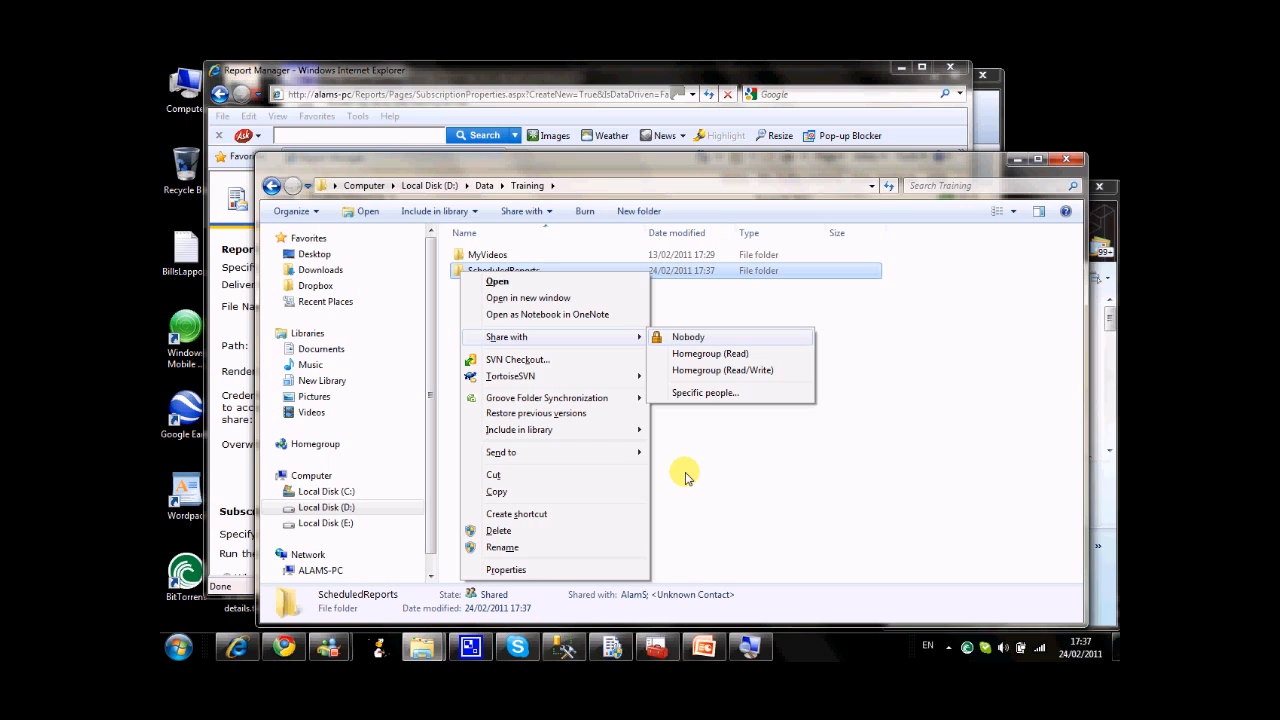
key("Down")
key("Down")
key("Down")
key("Down")
key("Up")
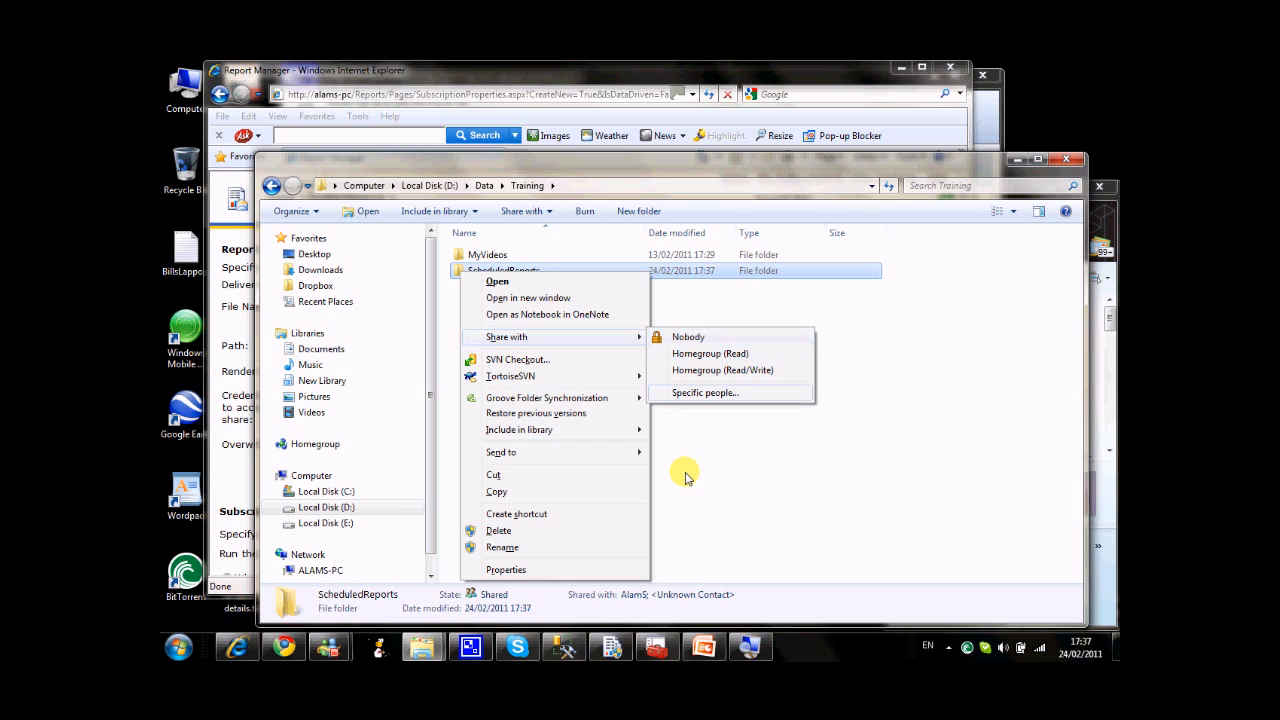
key("Escape")
key("Escape")
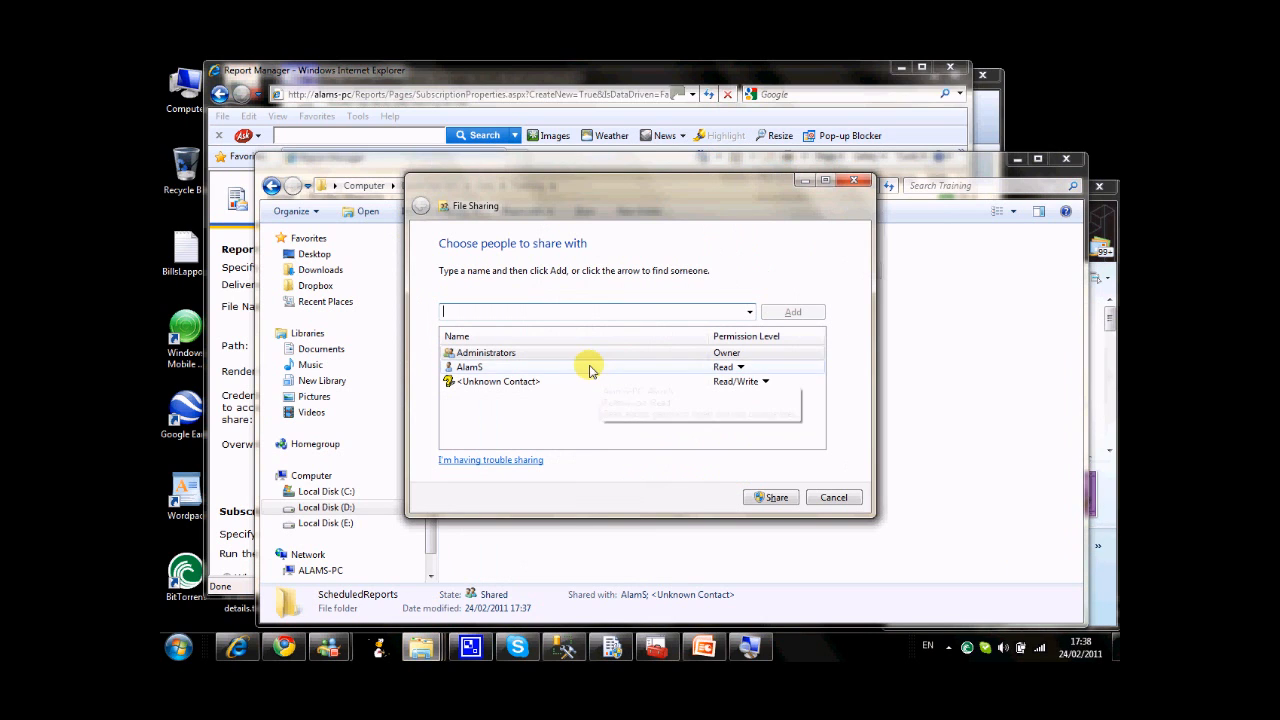
Share ScheduledReports with Read/Write permission for the listed Windows user account and with the unknown contact removed.
left_click(735, 367)
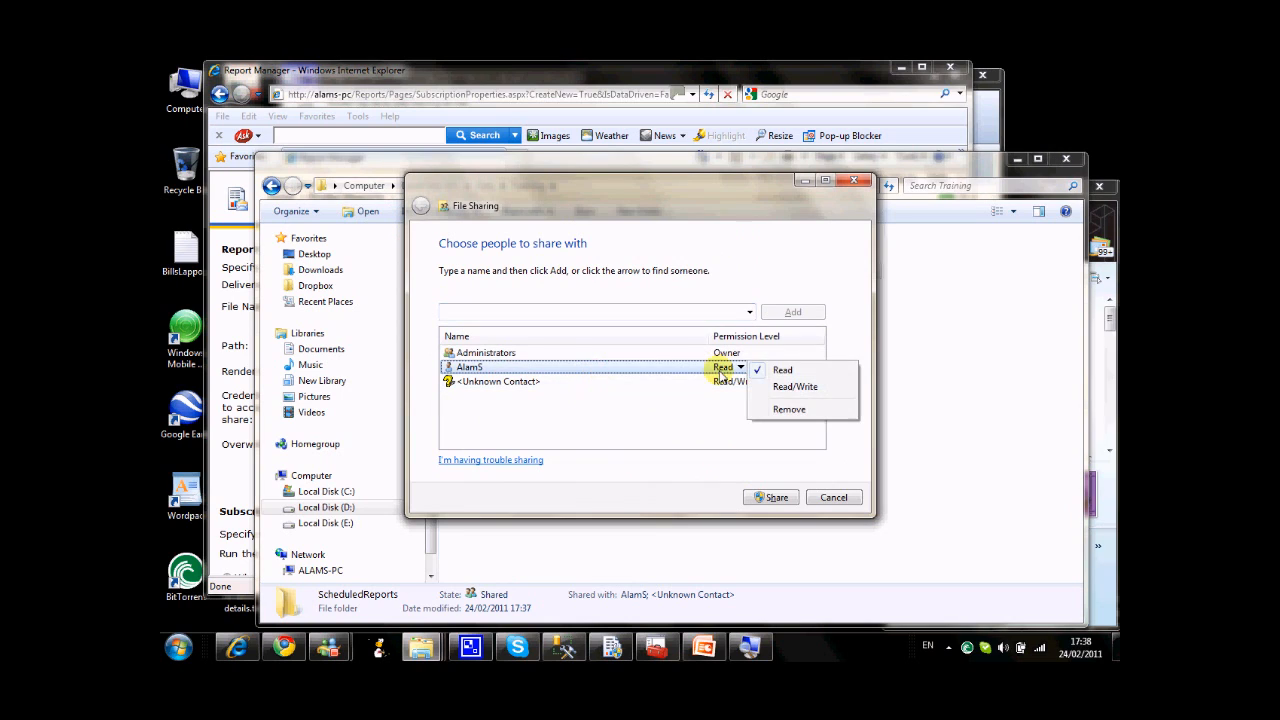
left_click(780, 386)
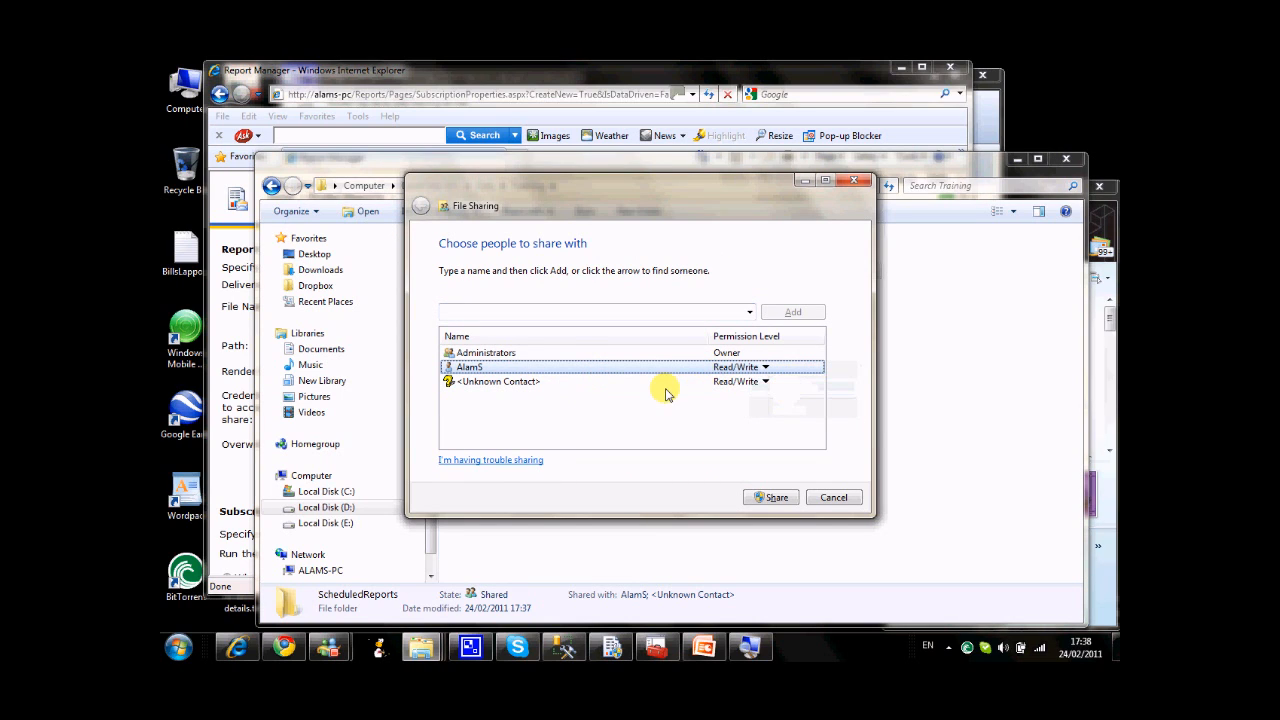
left_click(632, 388)
left_click(765, 381)
left_click(809, 427)
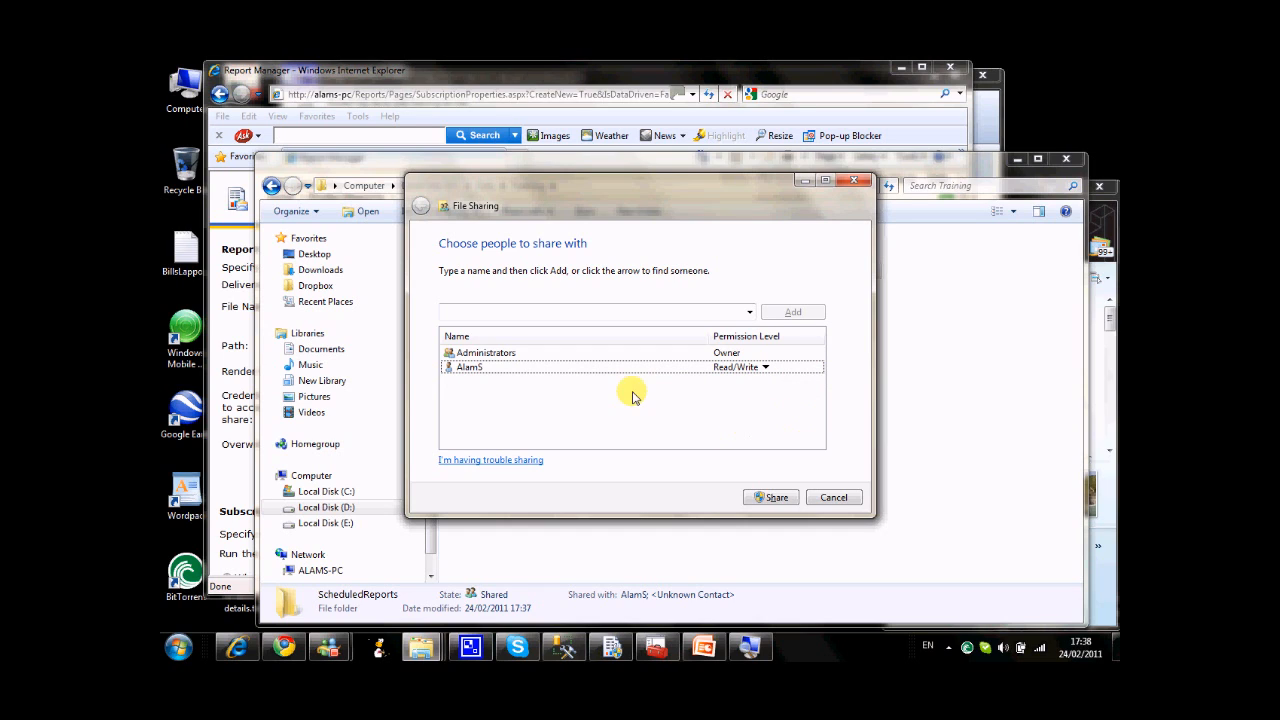
left_click(771, 500)
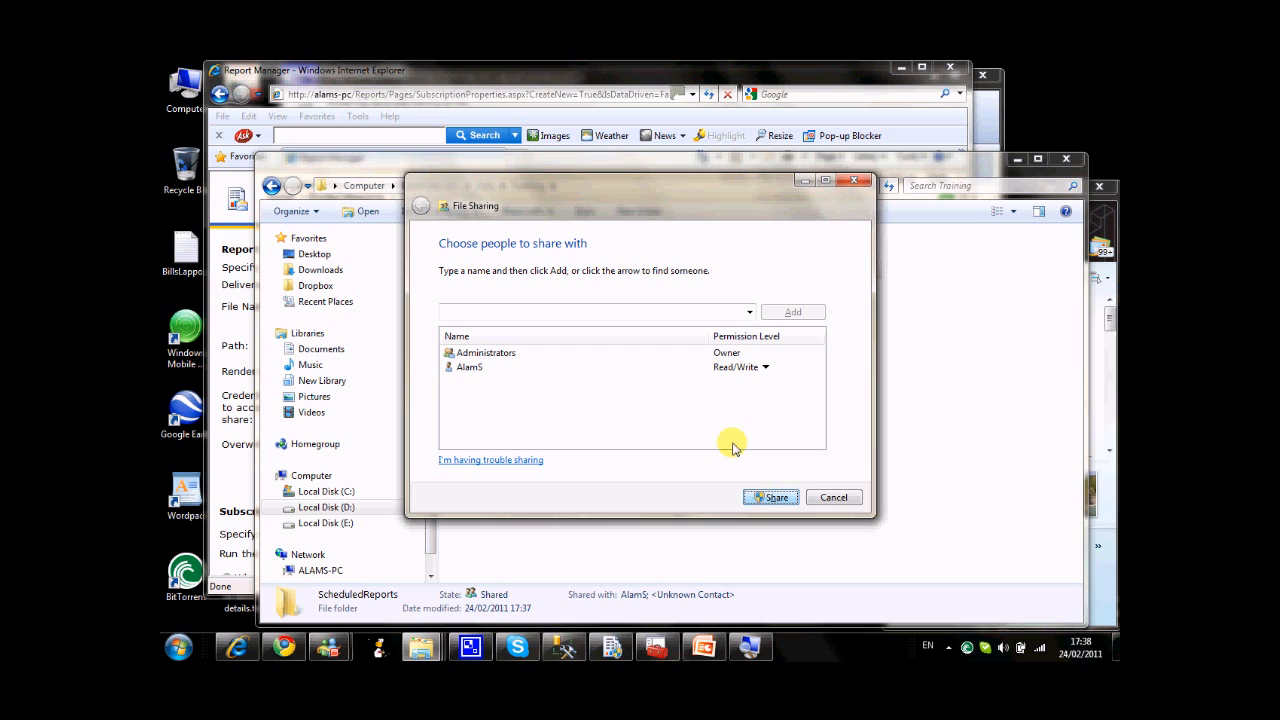
left_click(777, 501)
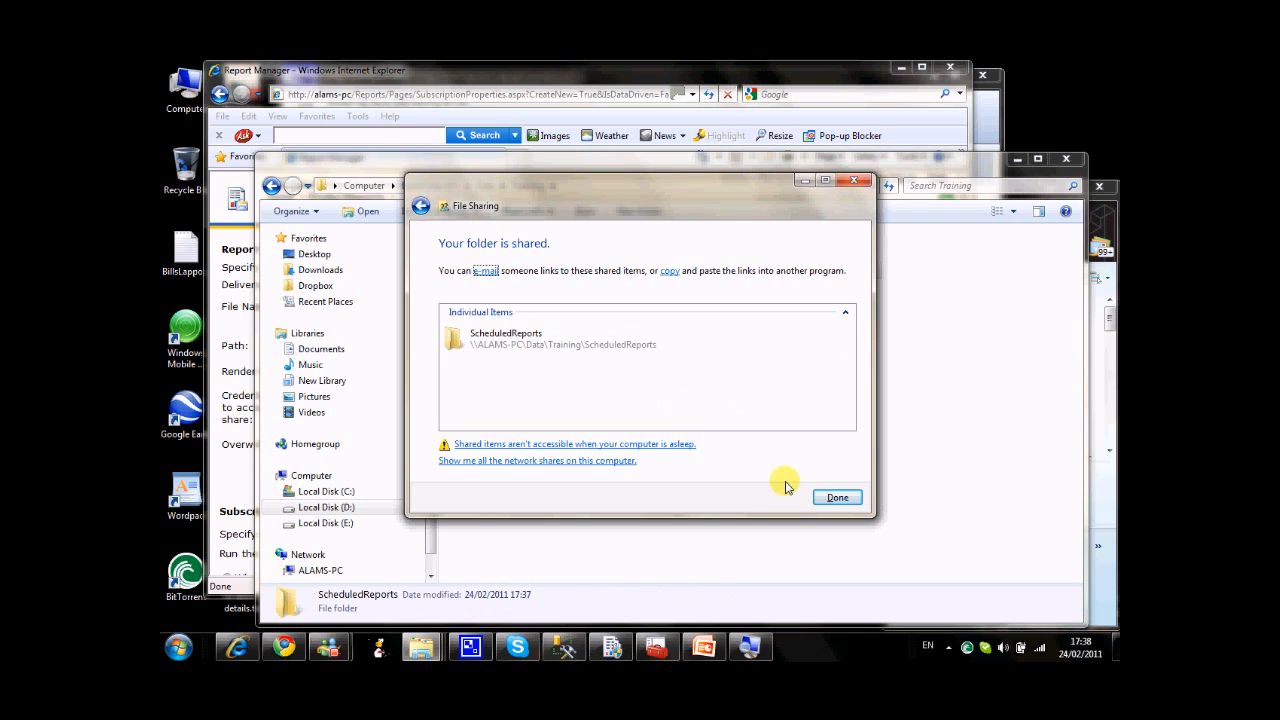
left_click(826, 500)
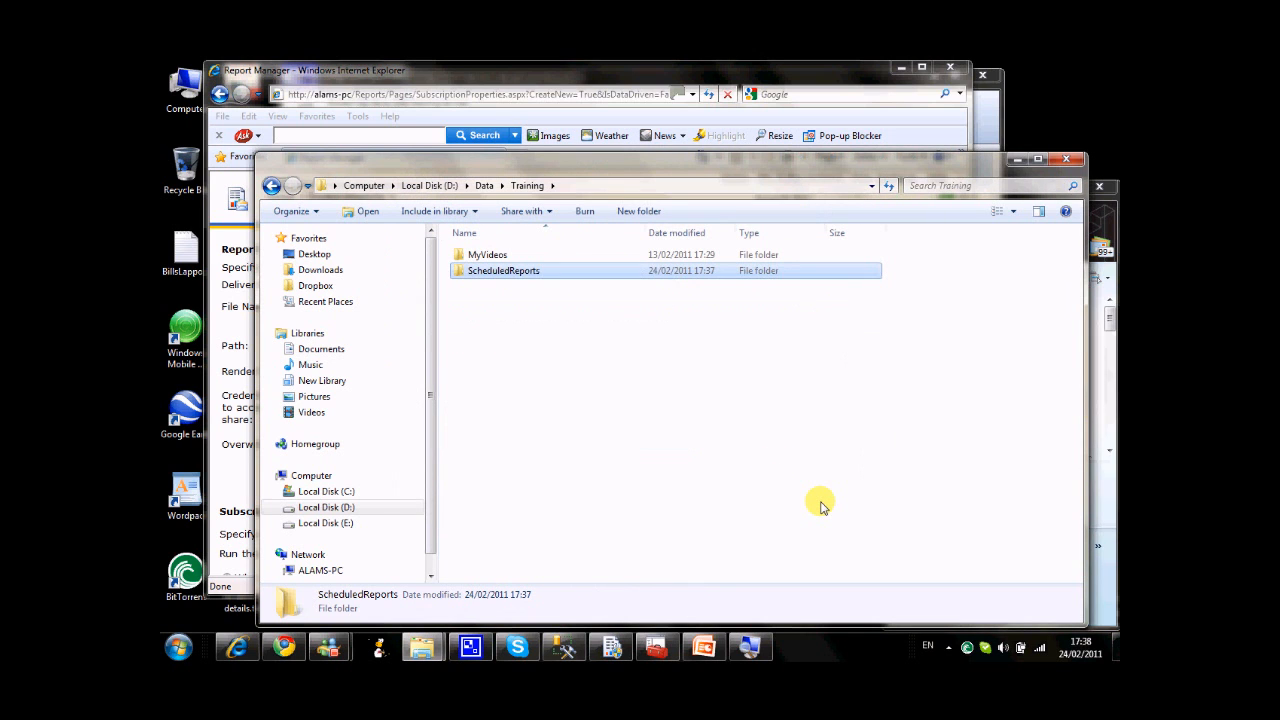
Browse the \\ALAMS-PC network location to Data\Training\ScheduledReports in a new Explorer window and copy the folder's network path.
key("super+e")
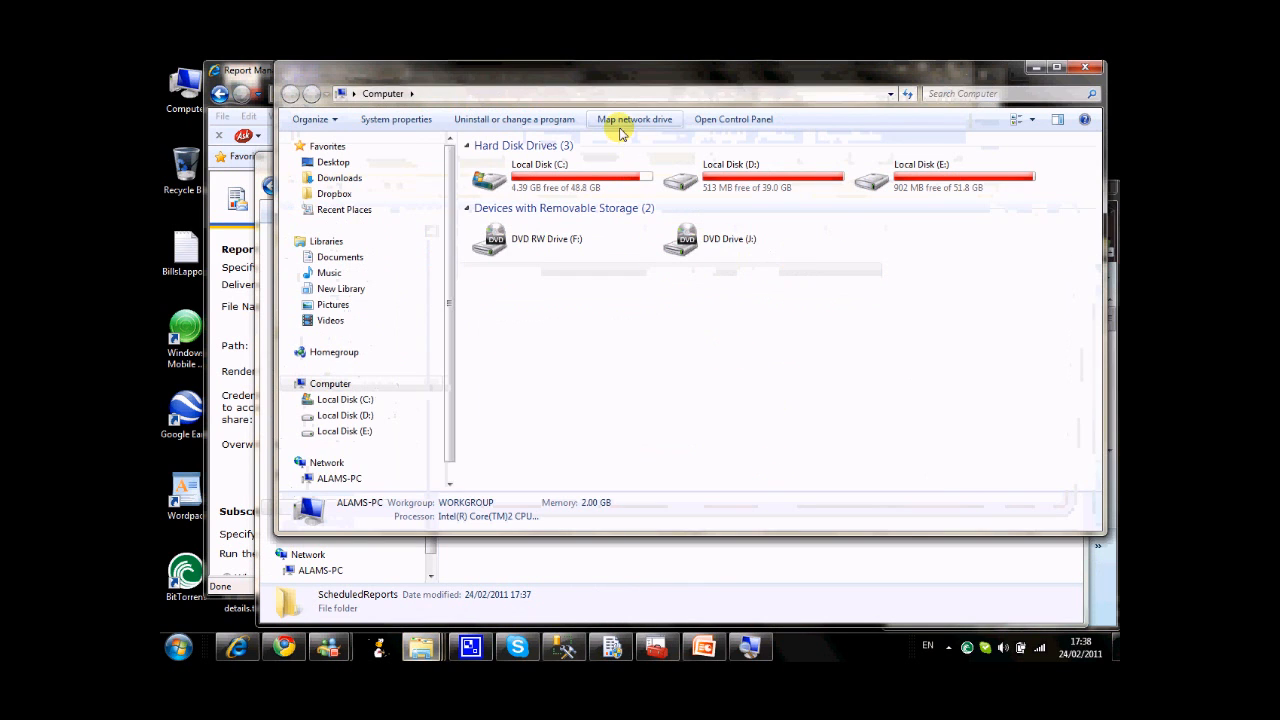
left_click(628, 97)
type("\\alams-pc")
key("Return")
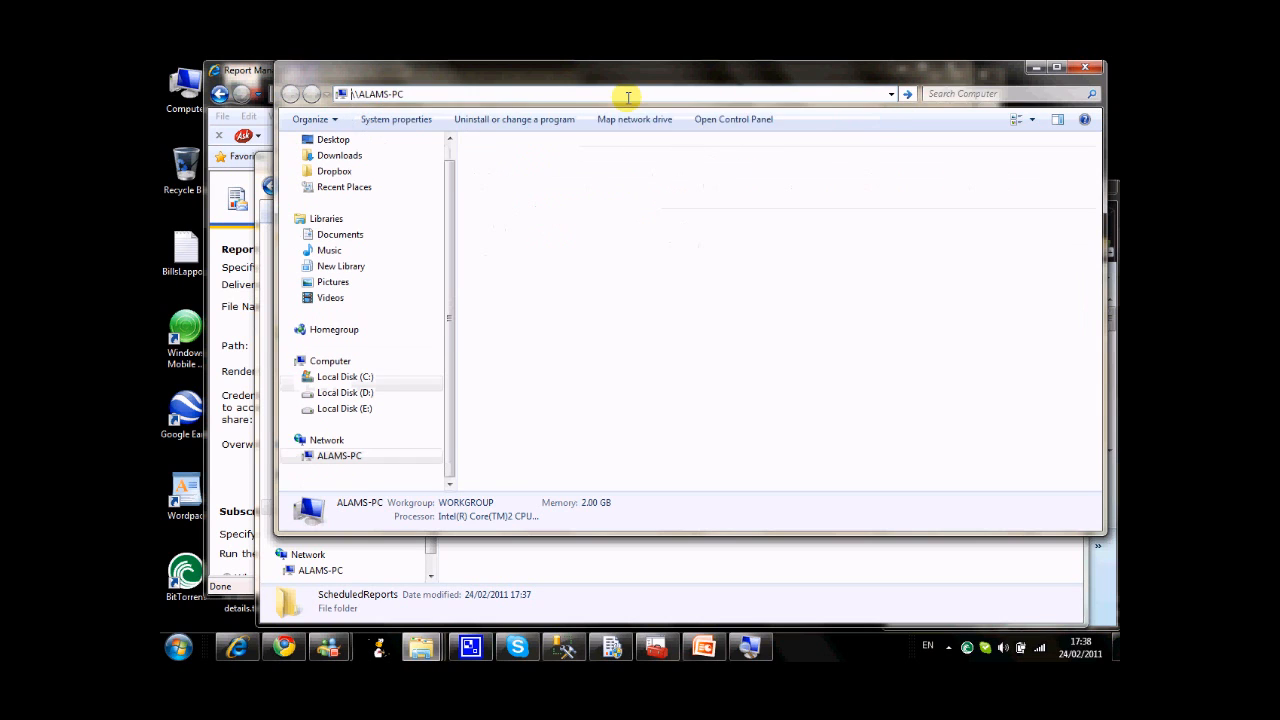
double_click(521, 155)
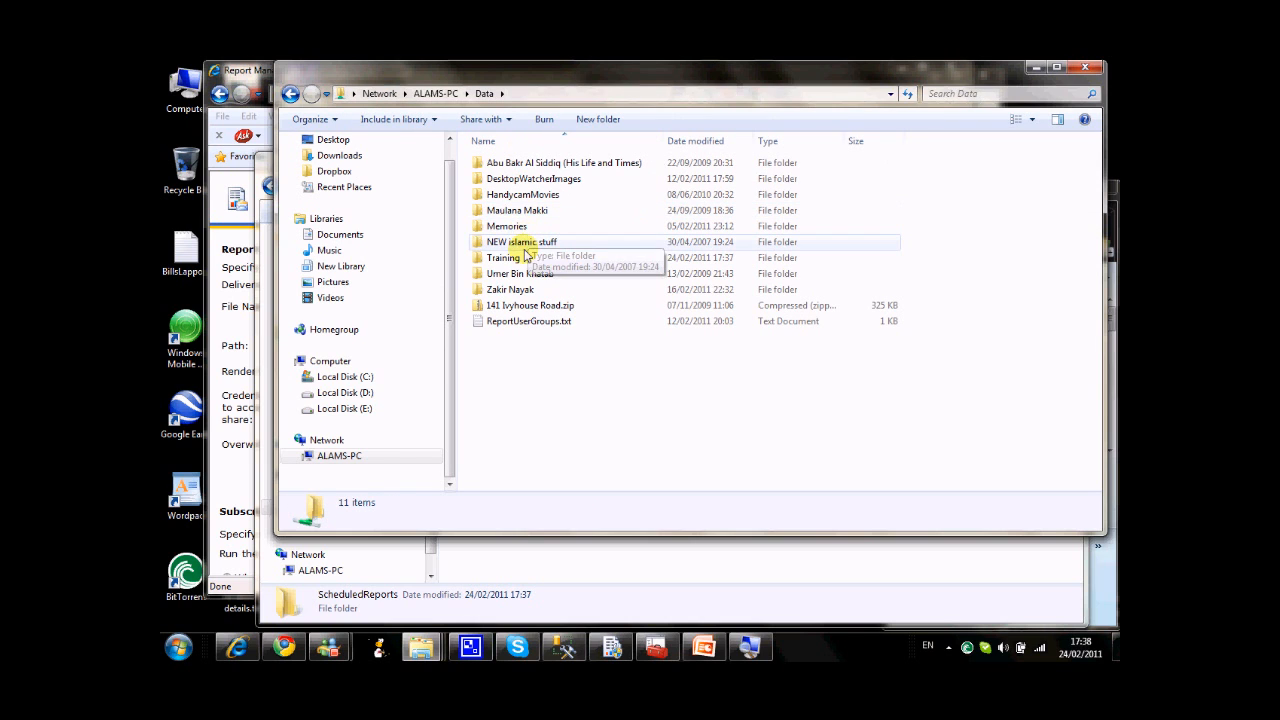
double_click(521, 257)
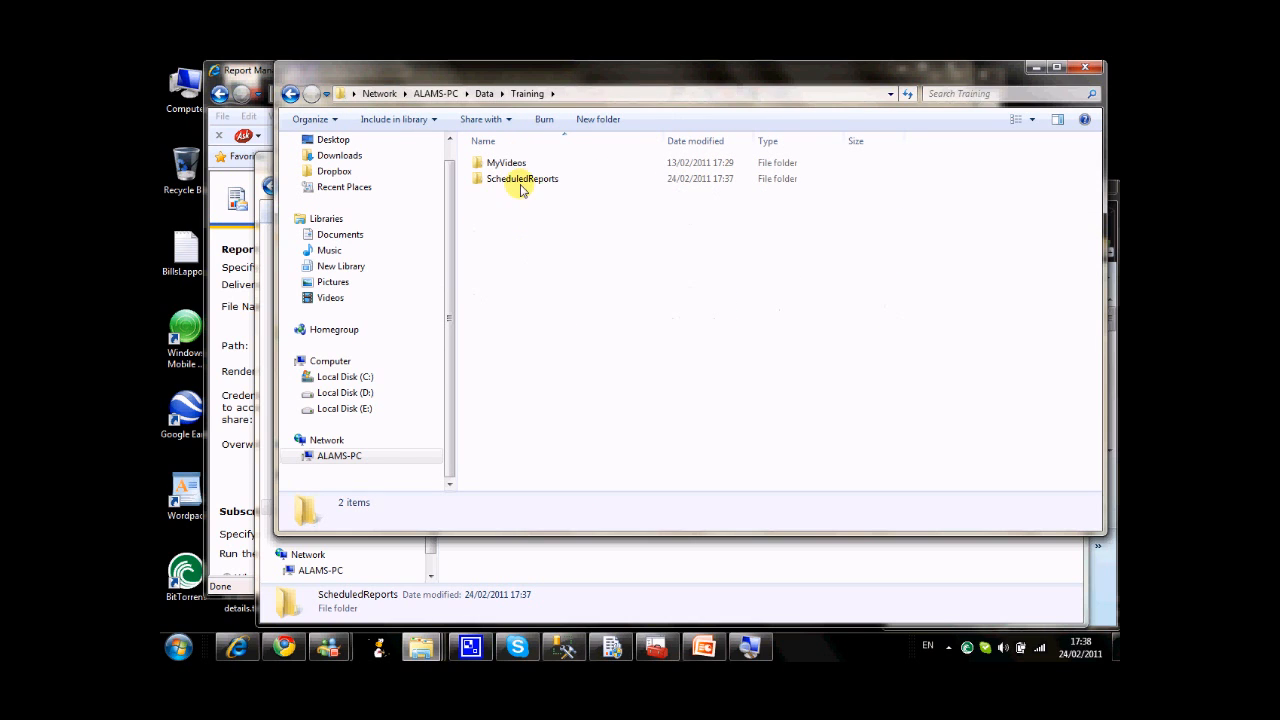
double_click(531, 178)
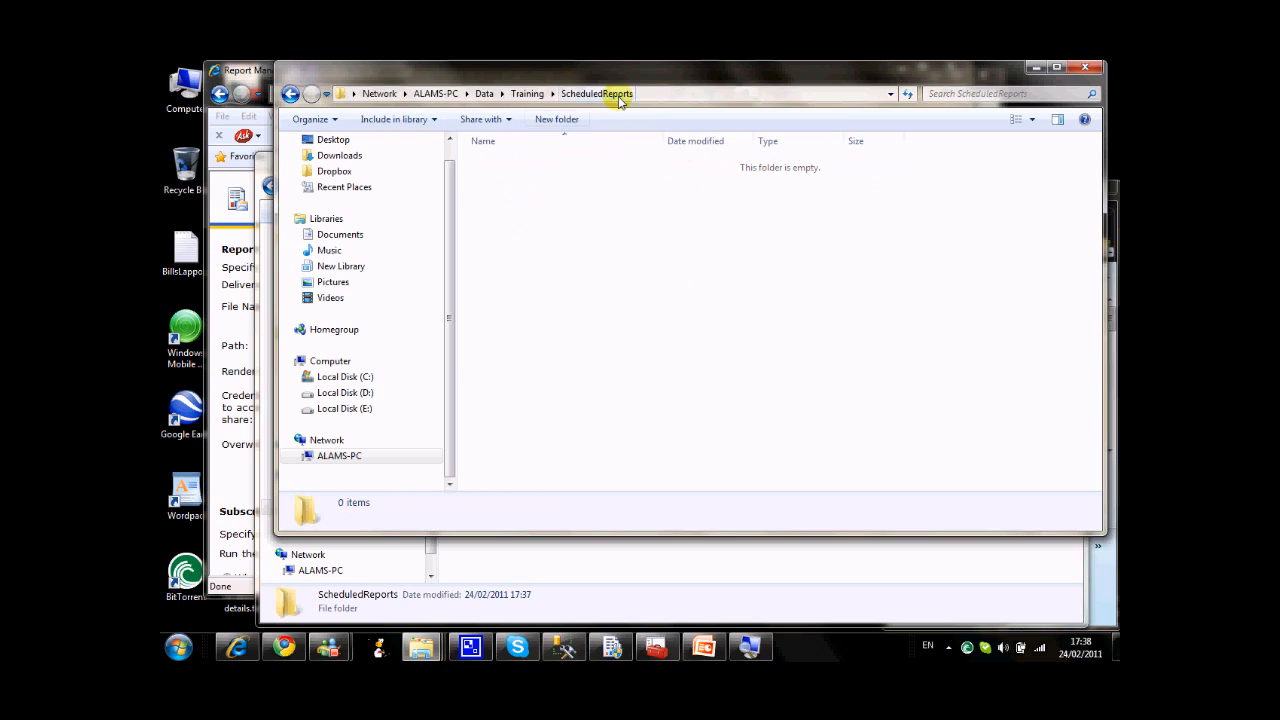
left_click(652, 96)
key("ctrl+c")
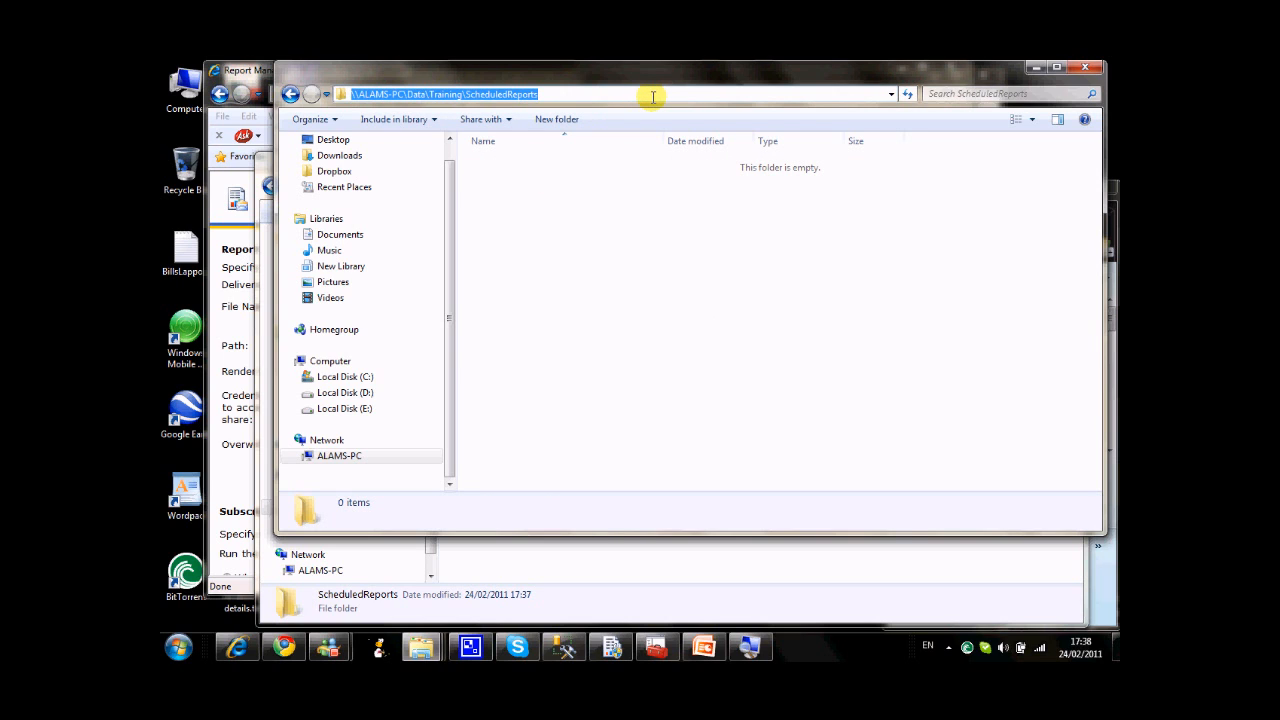
Back in the subscription form, set the path to \\ALAMS-PC\Data\Training\ScheduledReports and the render format to Excel.
left_click(1038, 70)
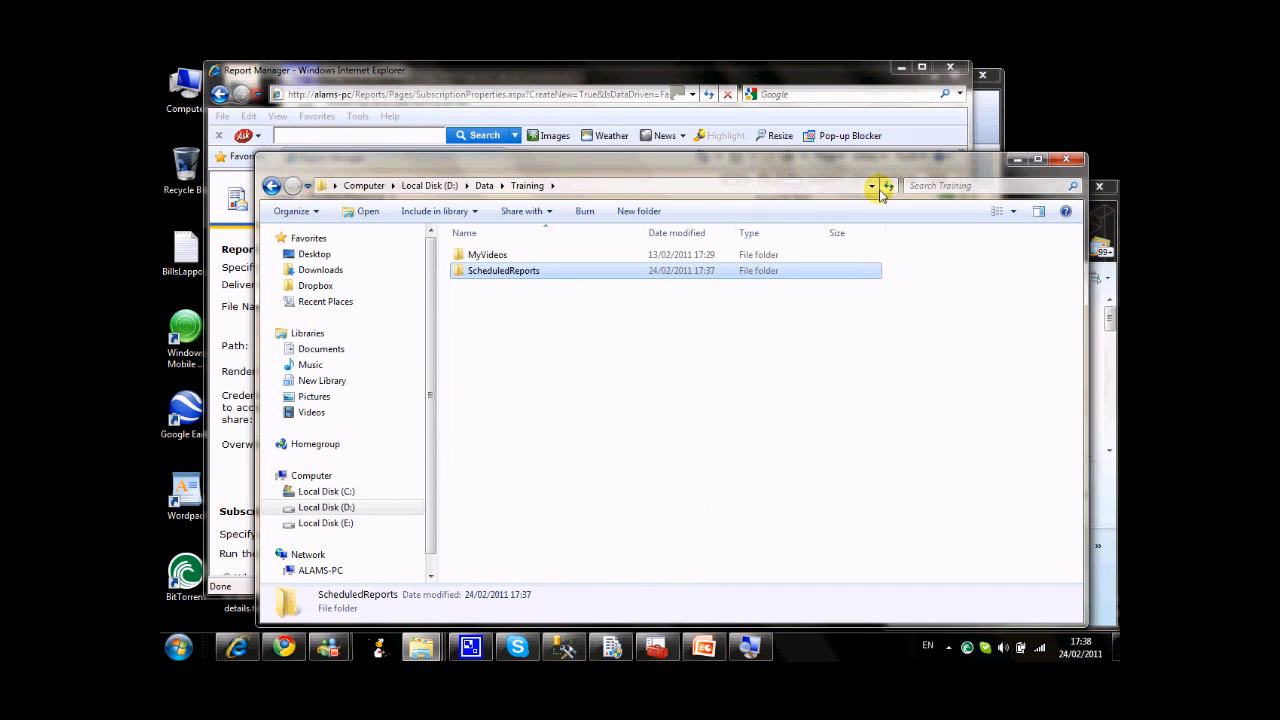
left_click(1015, 161)
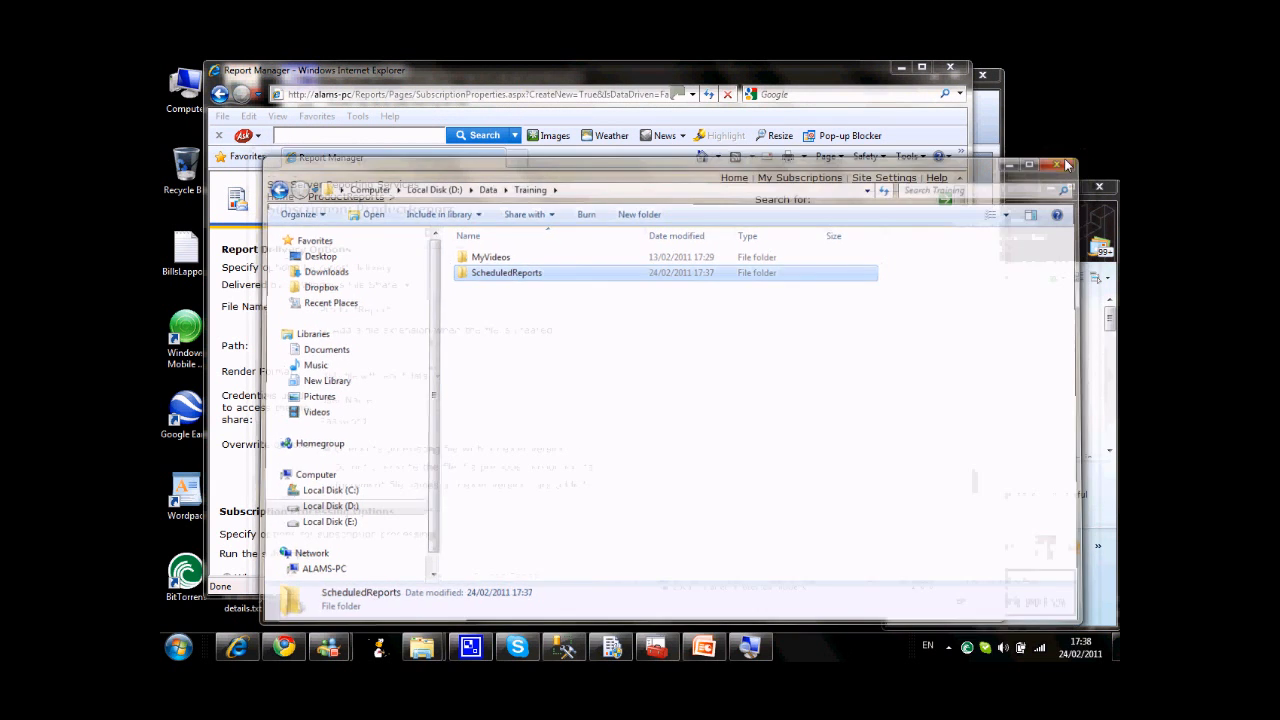
left_click(436, 355)
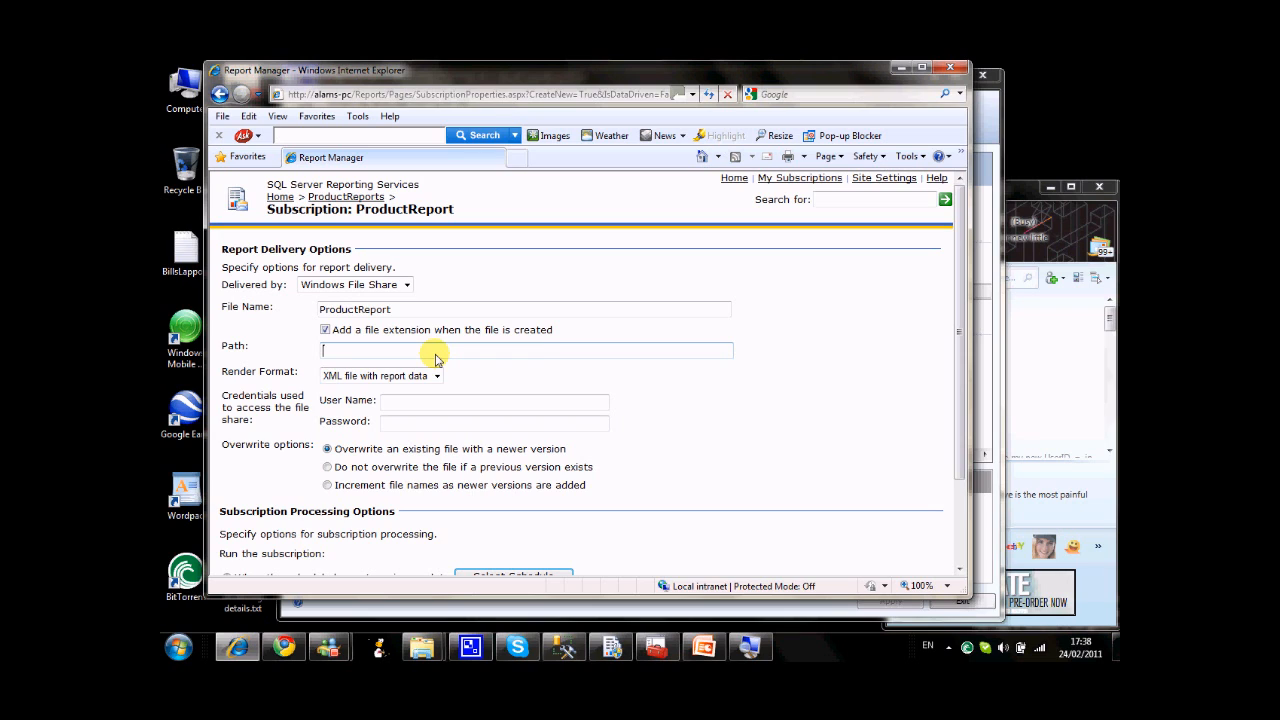
key("ctrl+v")
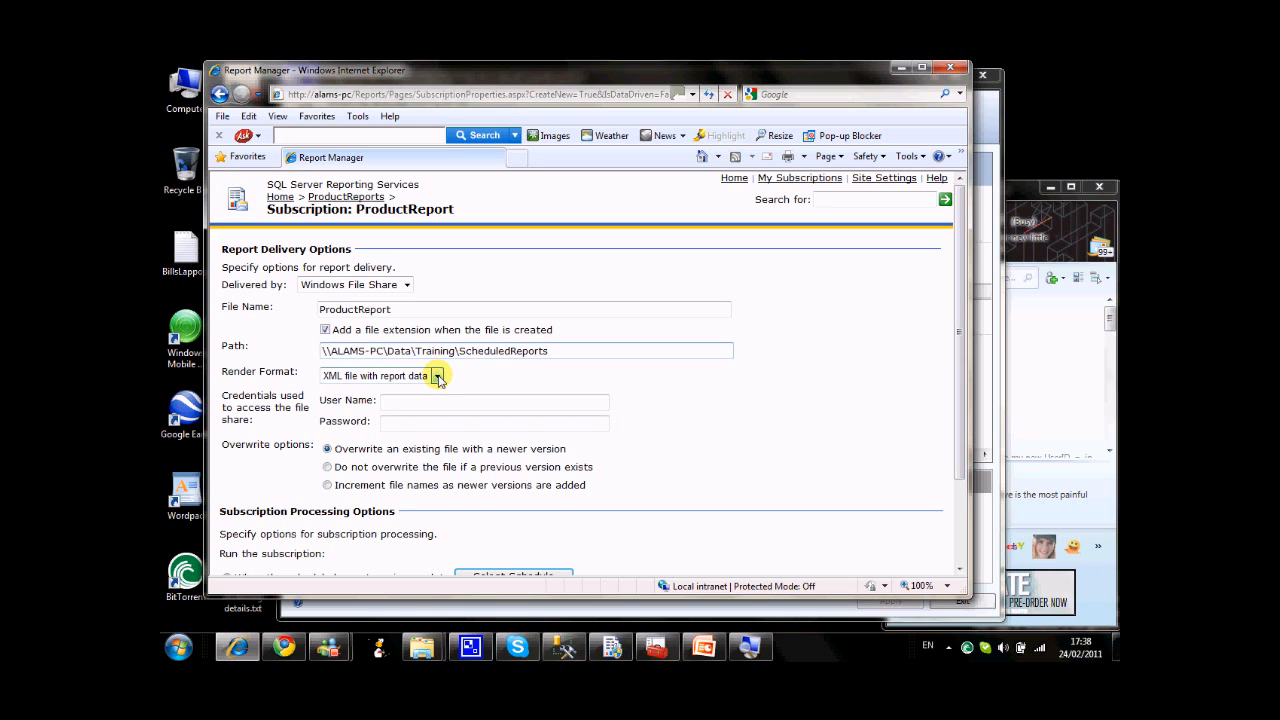
left_click(437, 376)
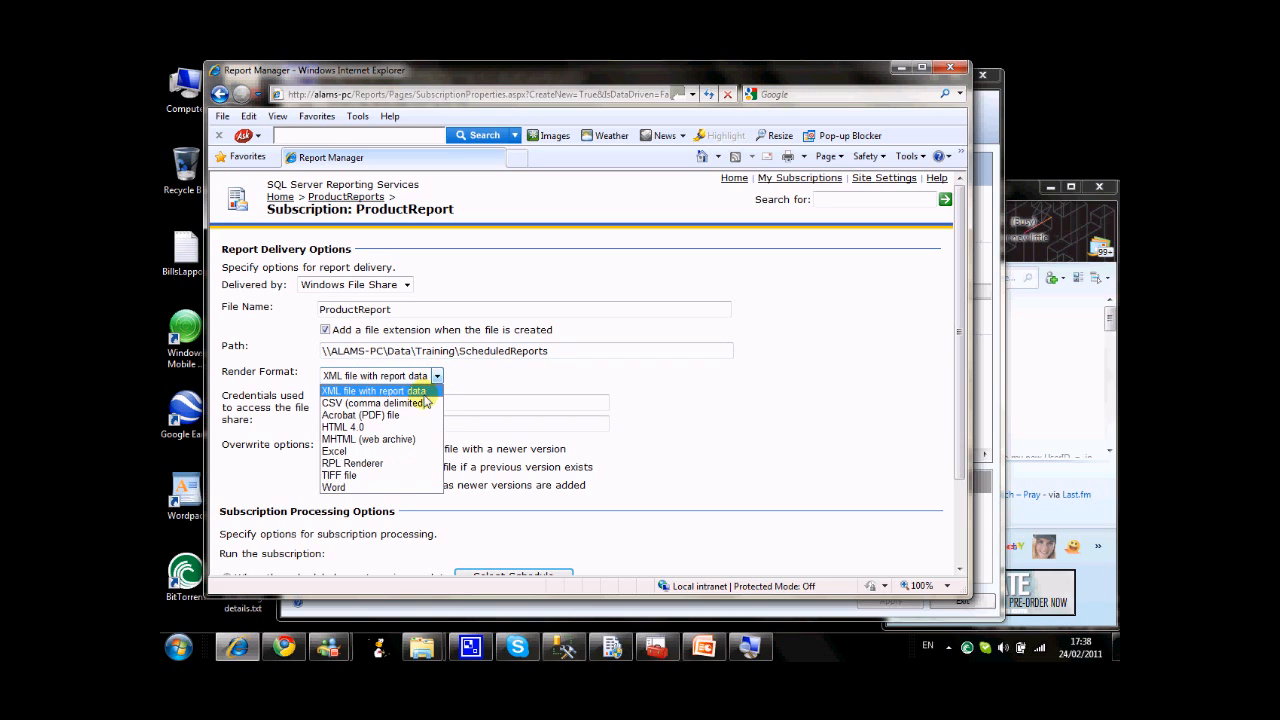
left_click(395, 452)
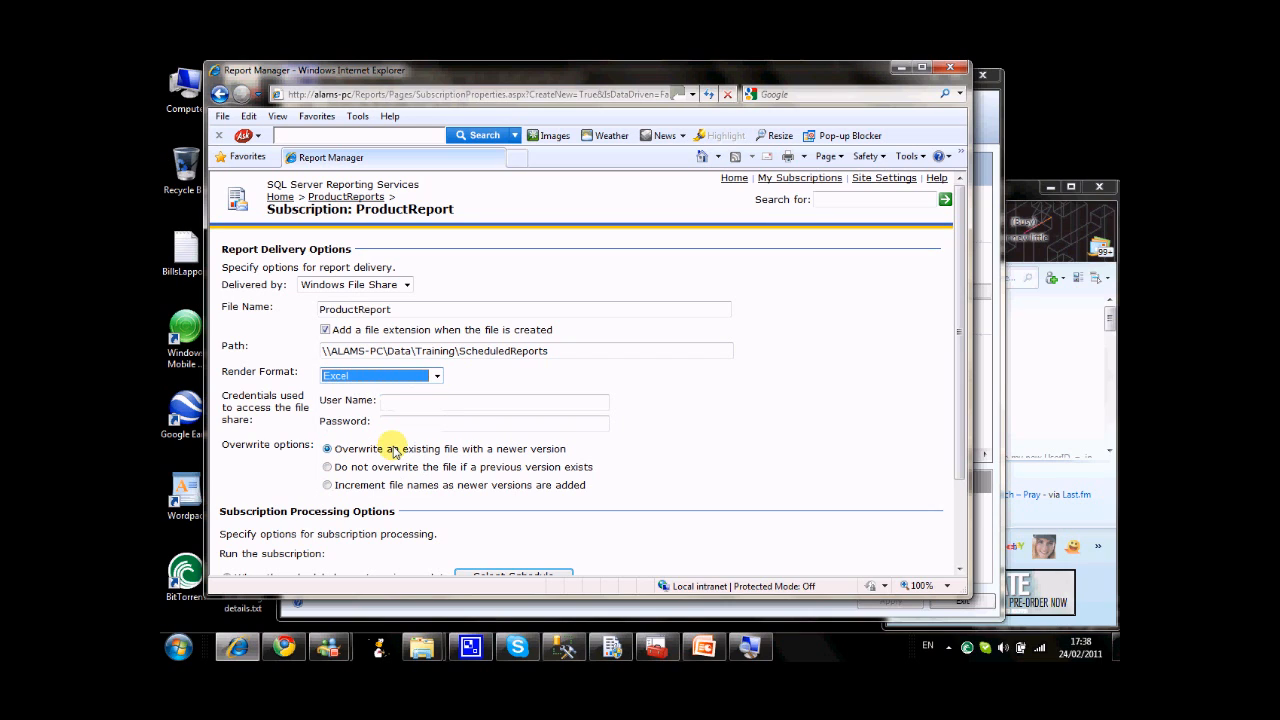
Enter the Windows account's user name with its computer name, and the account password, as the file share credentials.
left_click(428, 403)
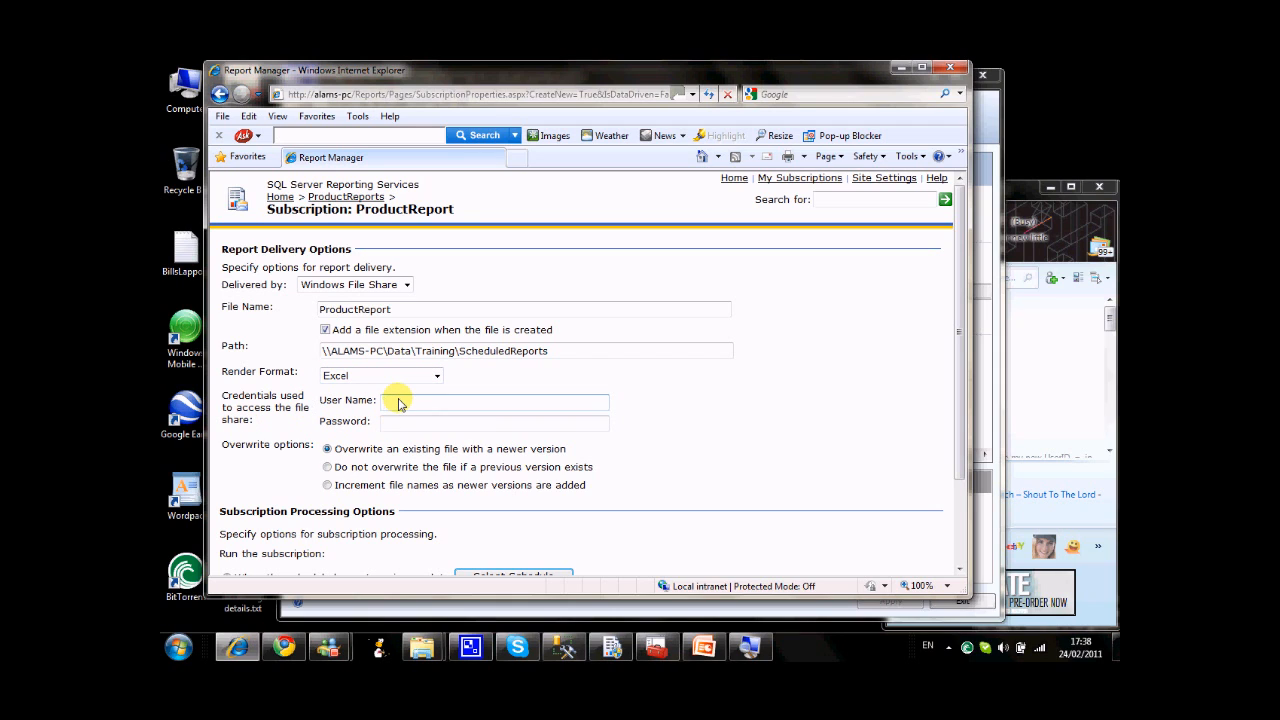
left_click_drag(551, 354, 322, 357)
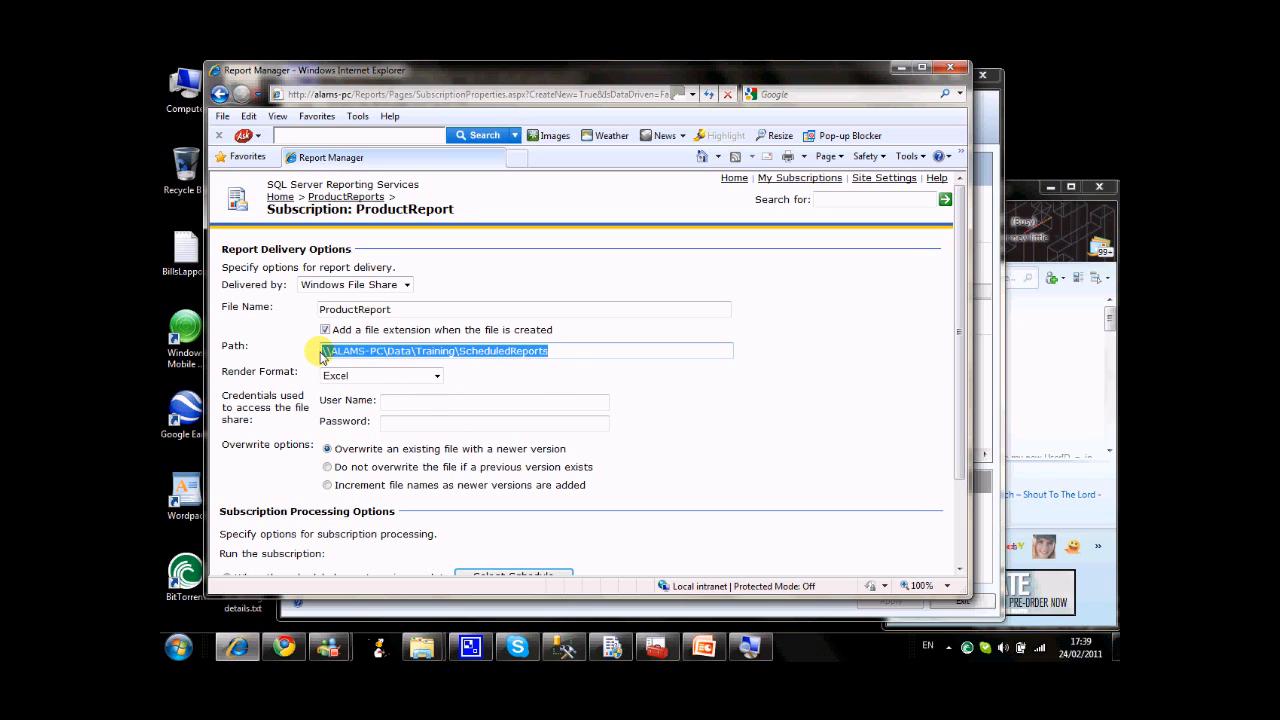
left_click(420, 410)
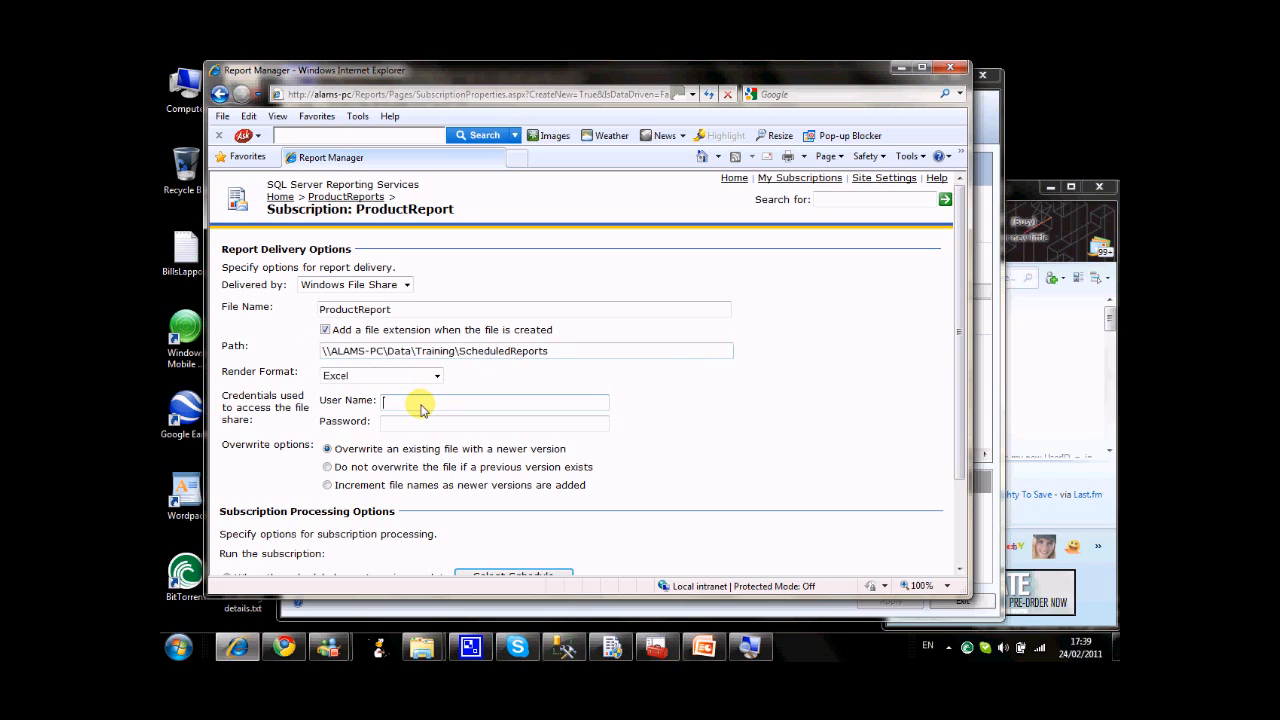
left_click_drag(602, 353, 320, 335)
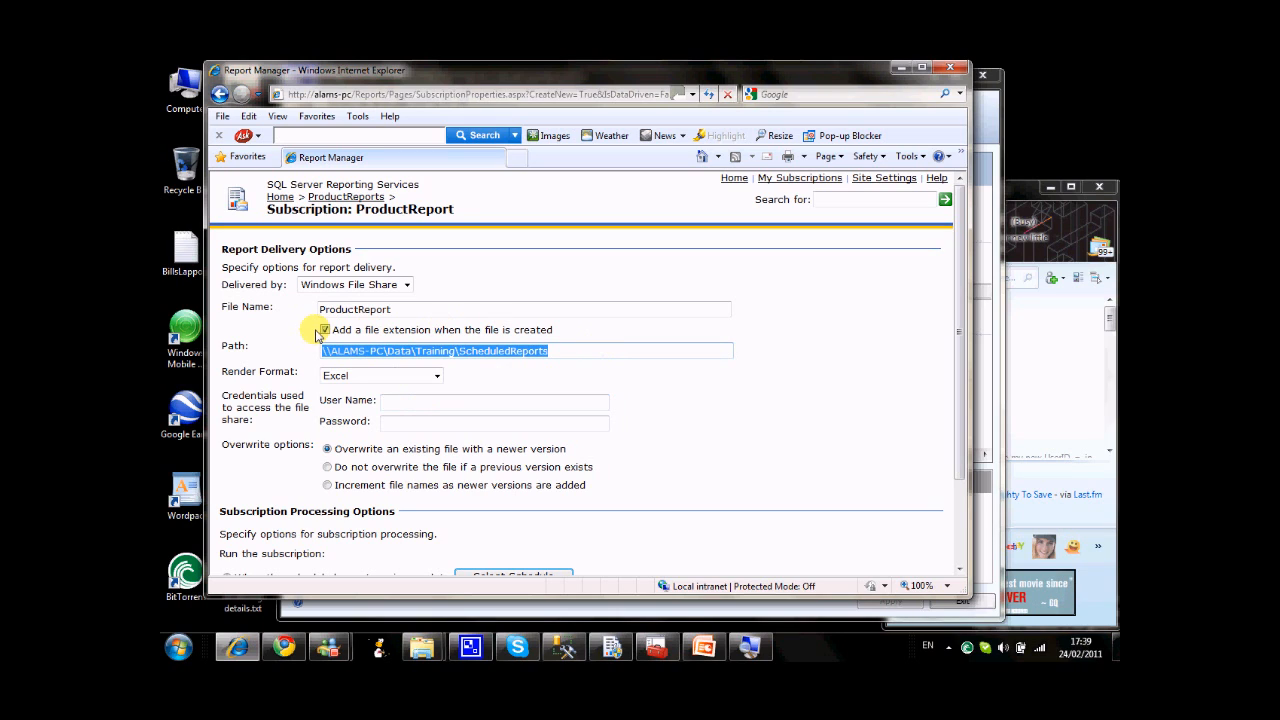
left_click(414, 410)
type("Alams-PC\\AlamS")
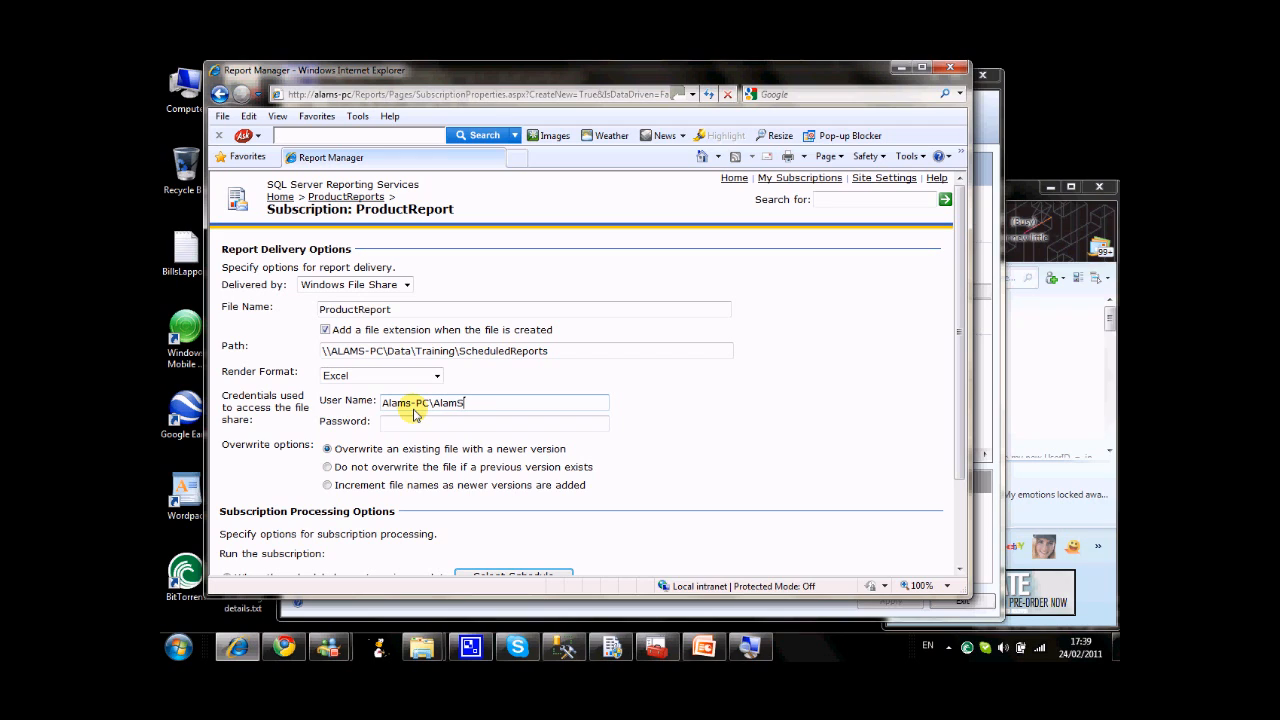
key("Tab")
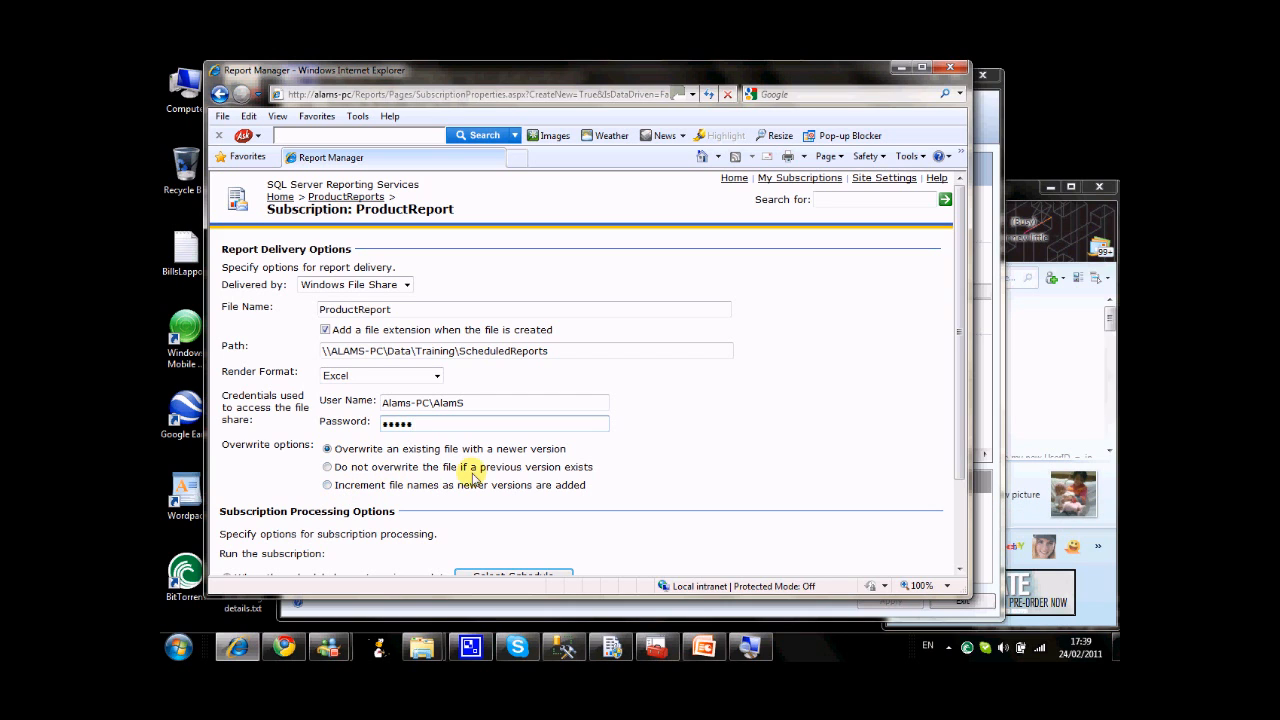
Open the subscription's schedule details, view the hourly and monthly options, and choose the daily schedule.
left_click_drag(957, 286, 966, 394)
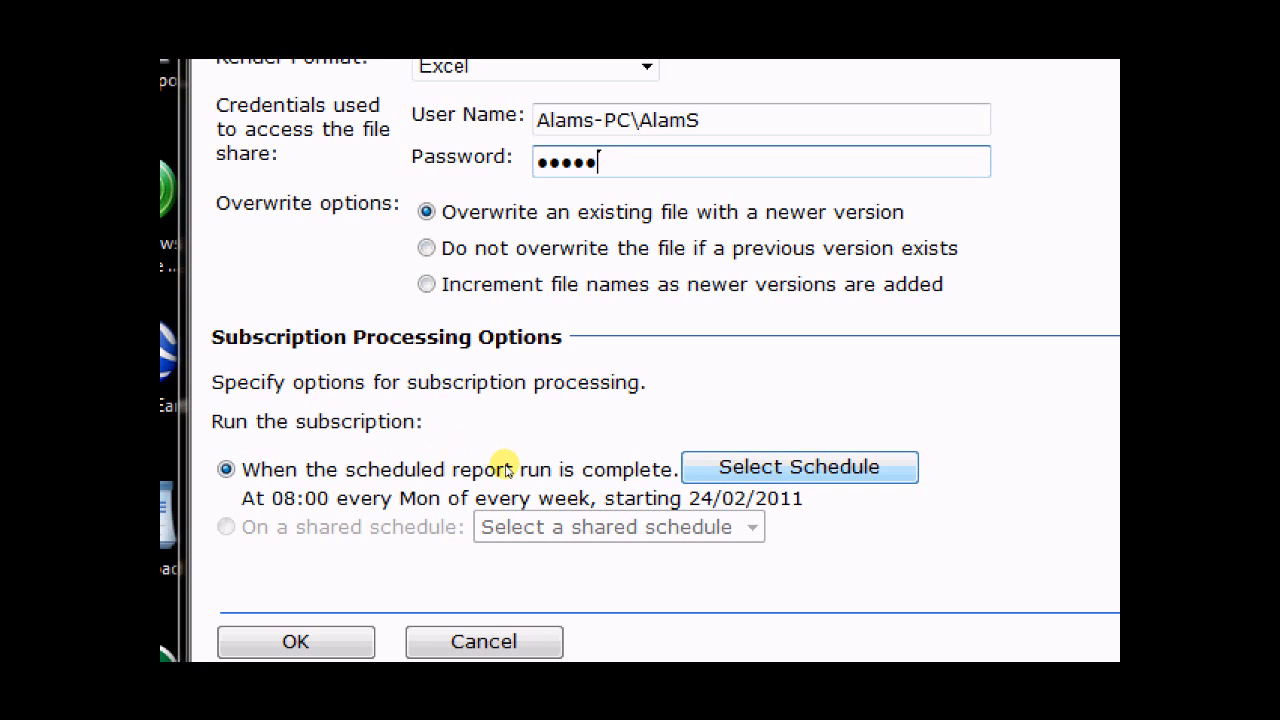
left_click(799, 467)
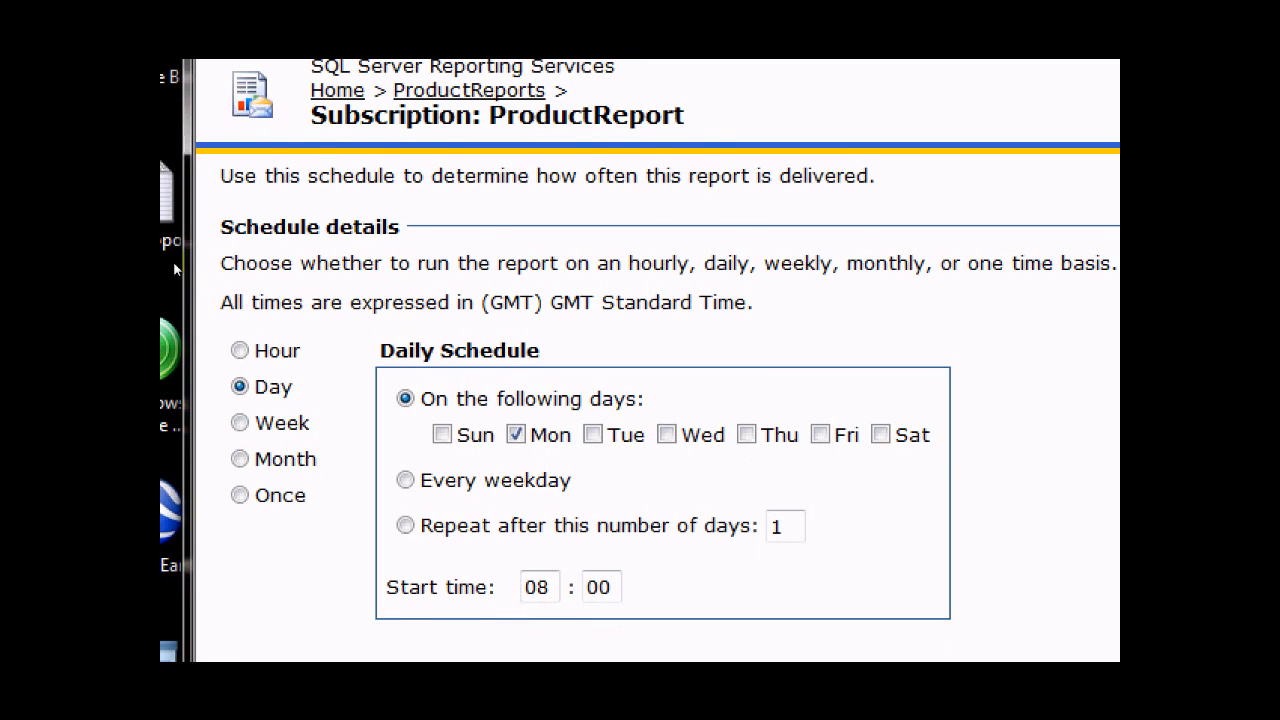
left_click(289, 389)
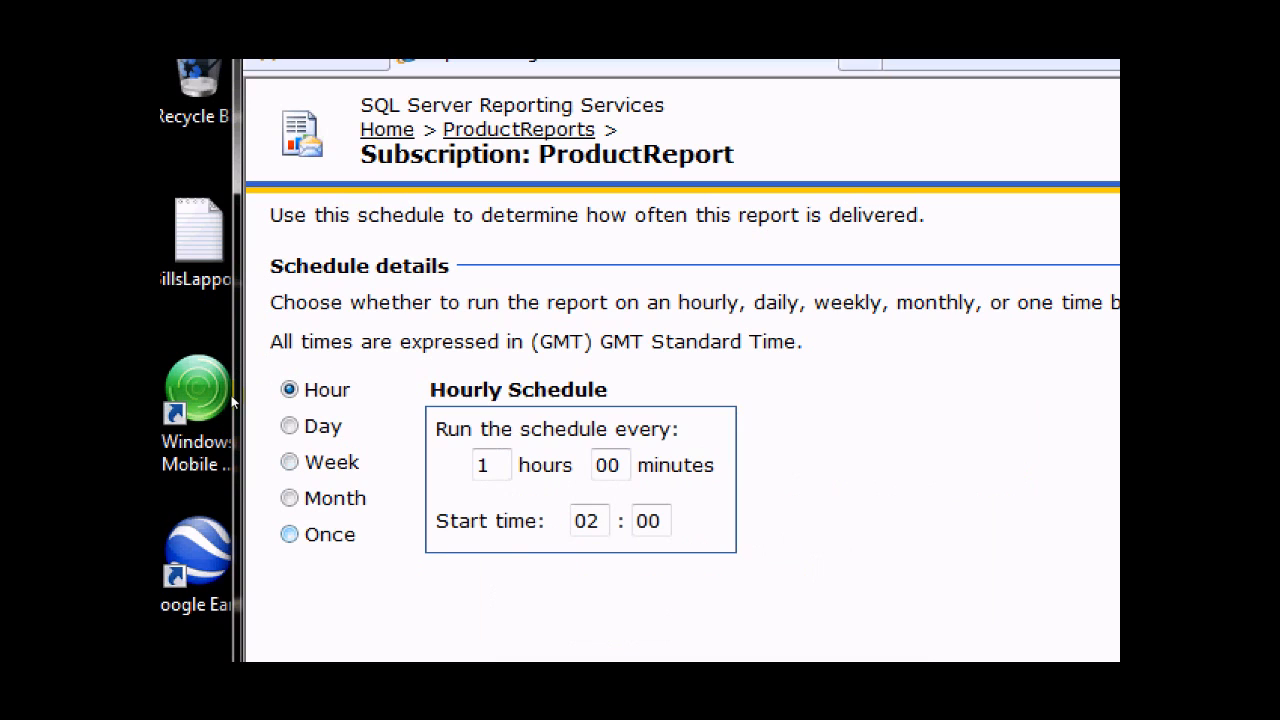
left_click(289, 497)
left_click(289, 425)
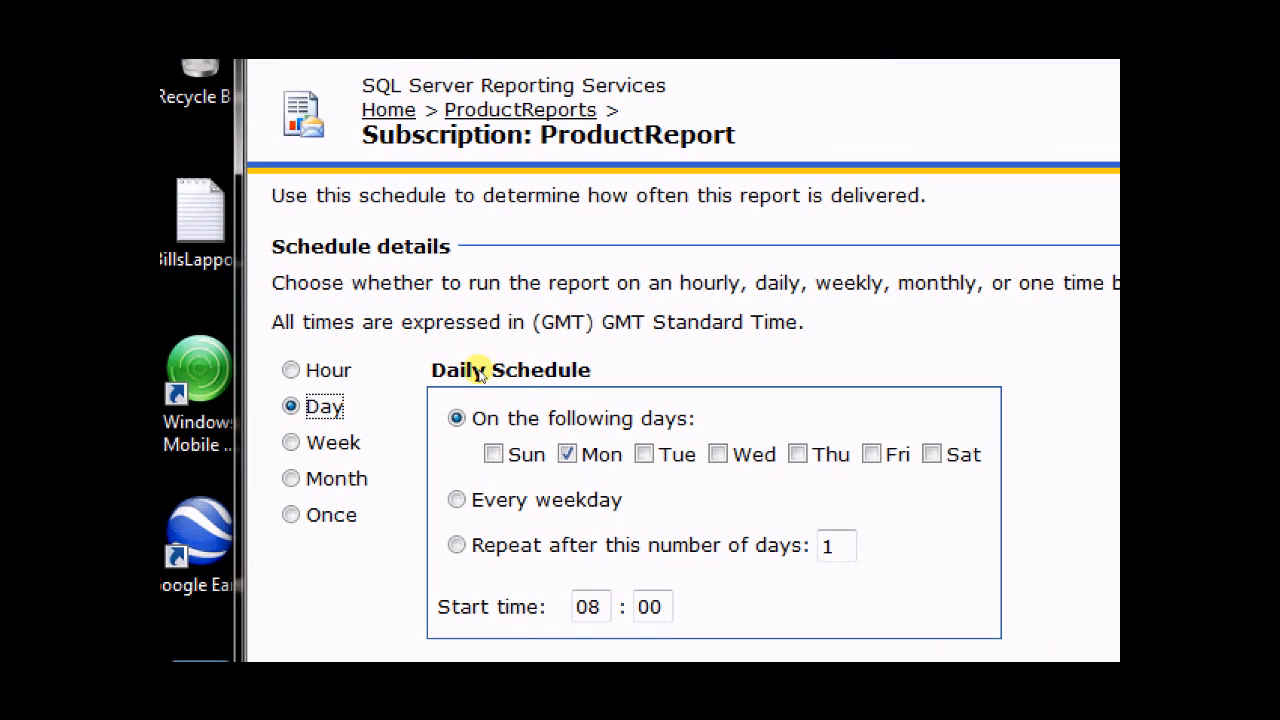
Add Thursday to the scheduled days and set the start time to 17:45.
left_click(797, 454)
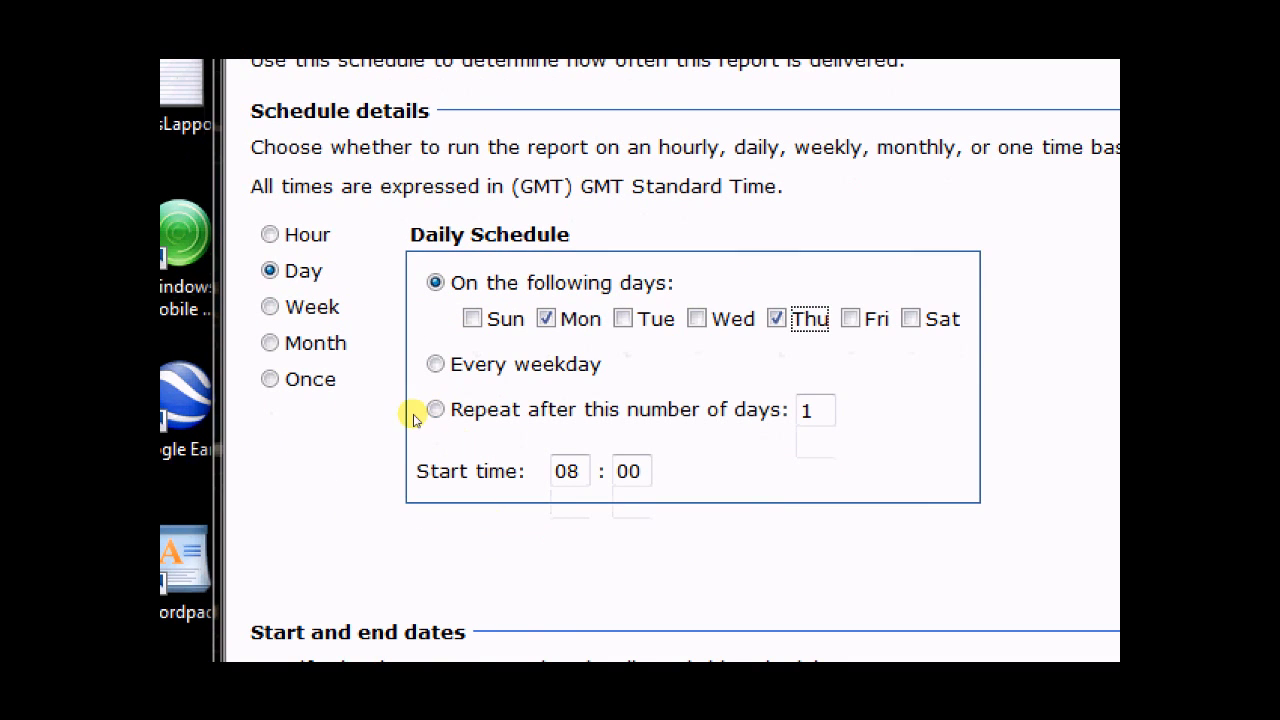
left_click_drag(583, 471, 531, 473)
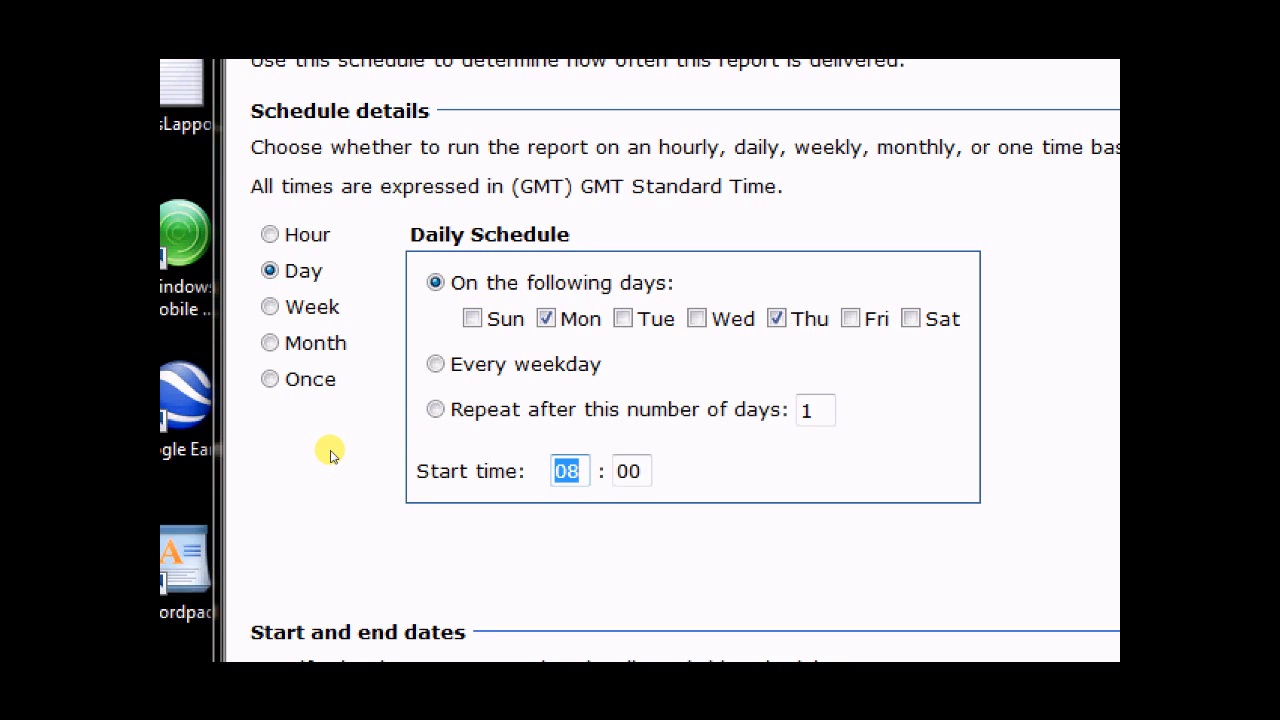
type("17")
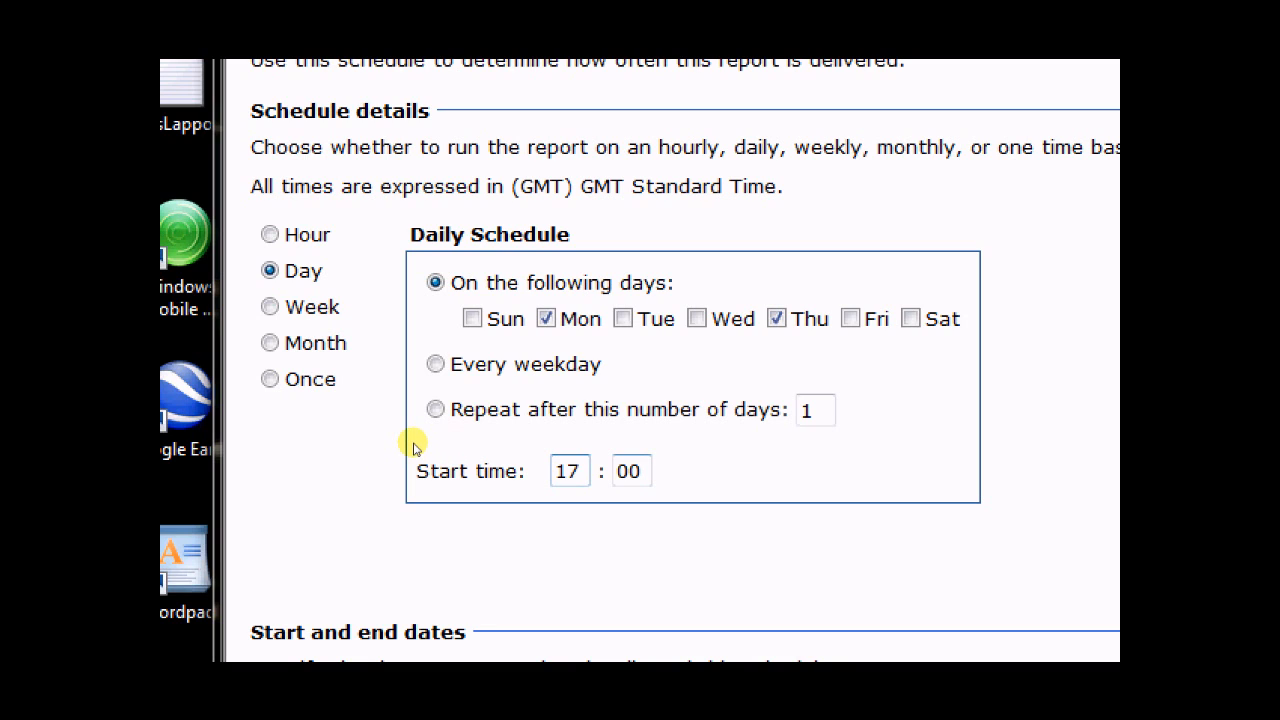
key("Tab")
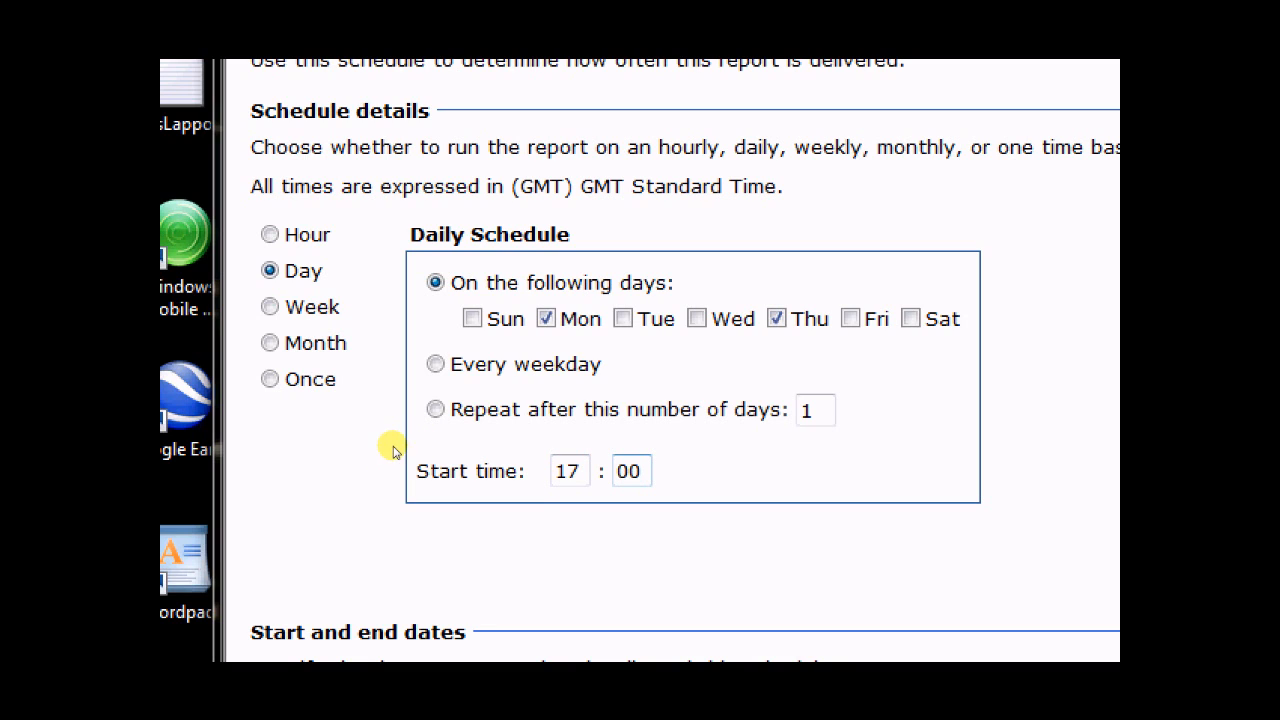
type("45")
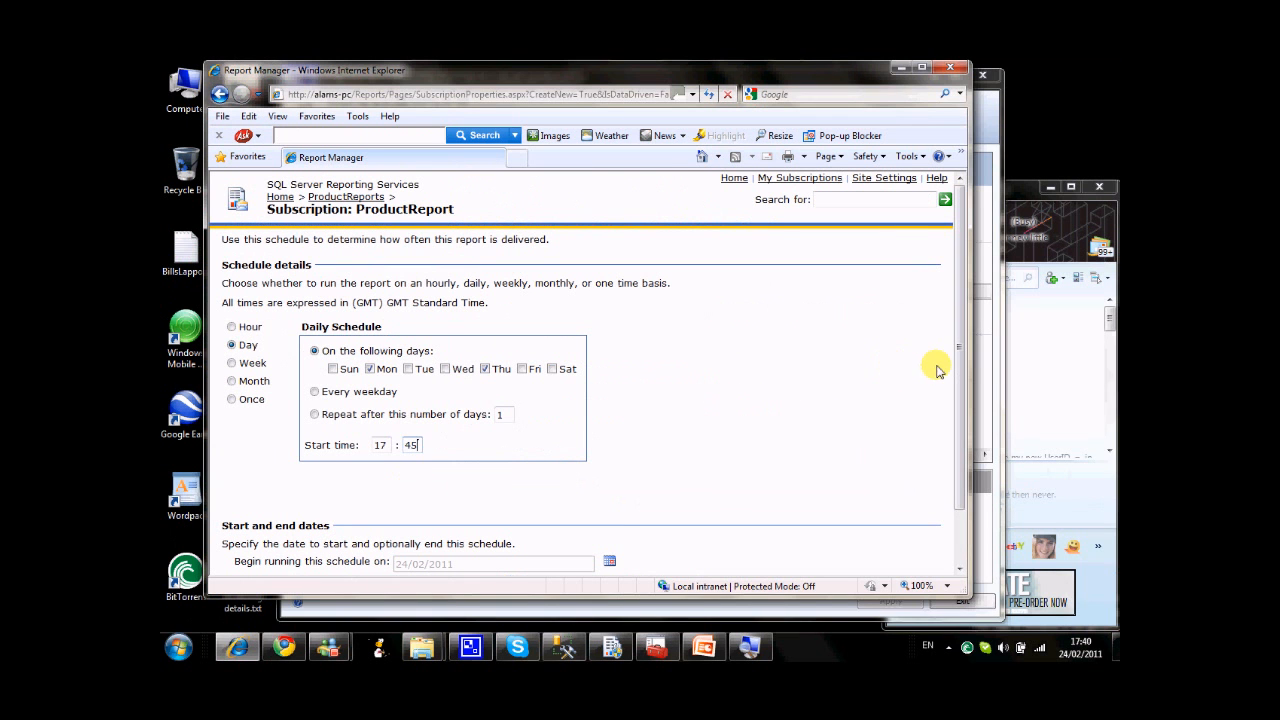
left_click_drag(962, 362, 960, 453)
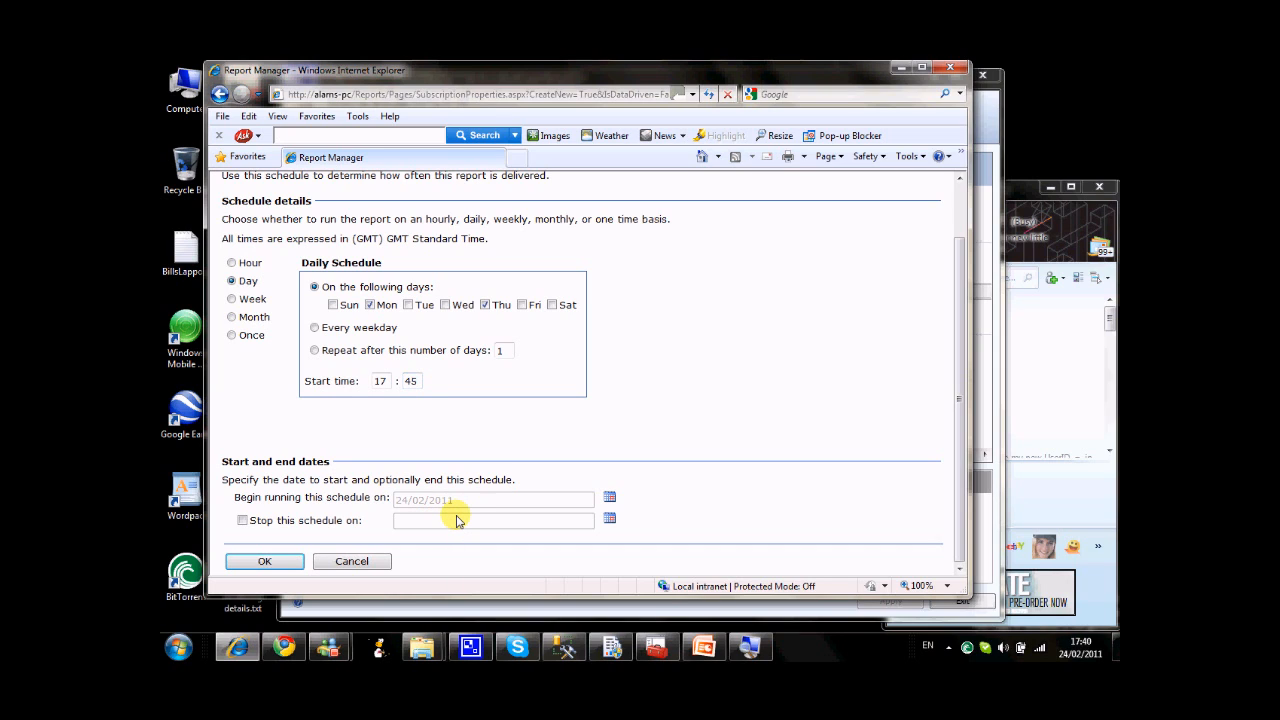
left_click(243, 521)
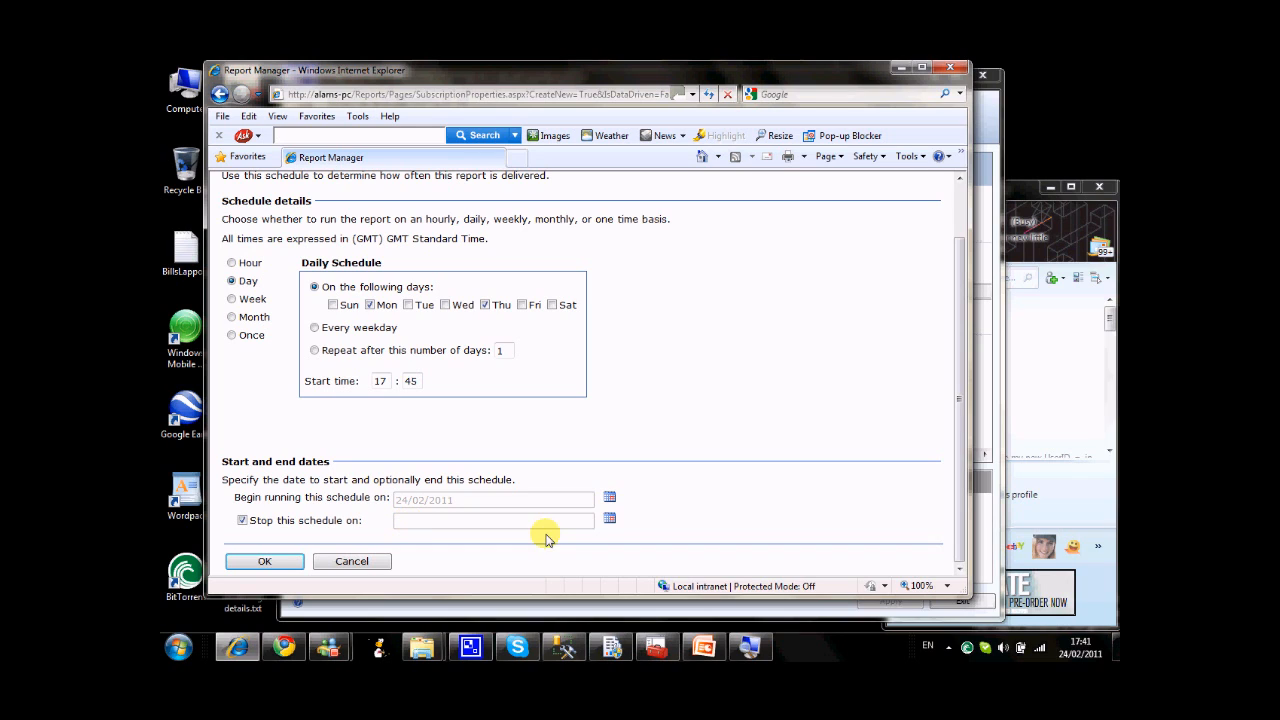
left_click(609, 520)
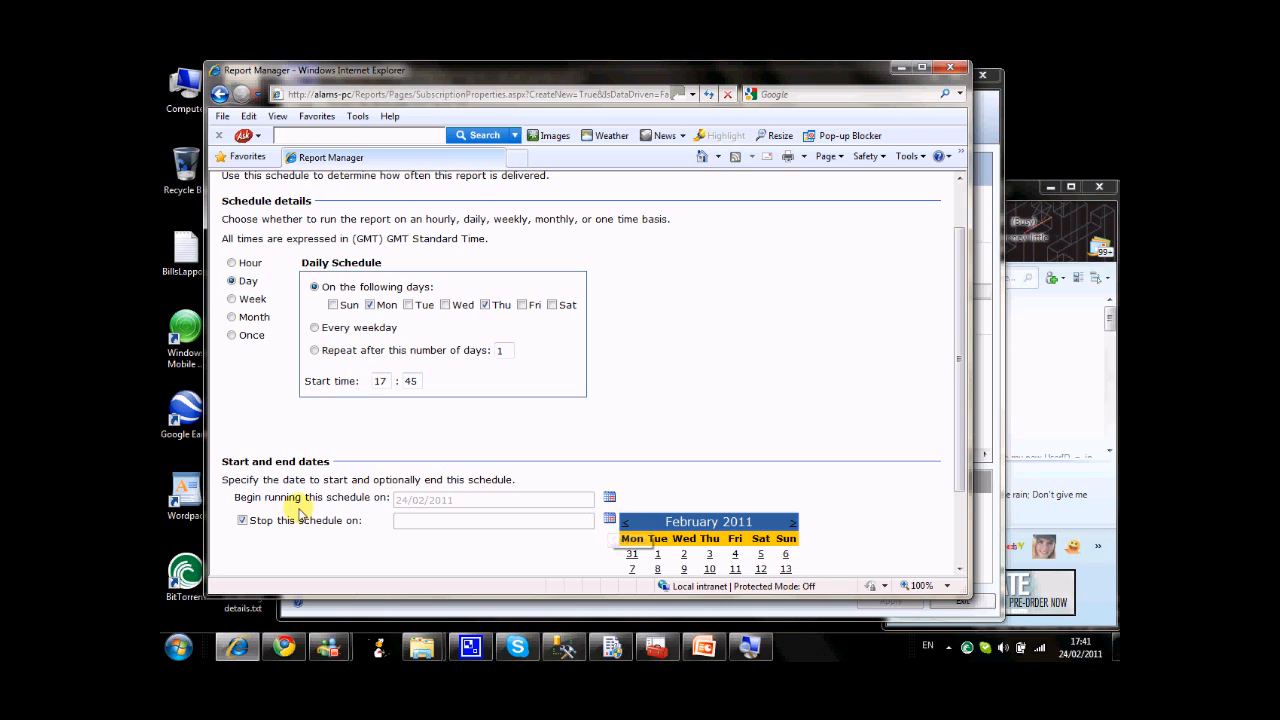
left_click(242, 520)
left_click(758, 406)
Set the schedule's start time to 17:43 and confirm the schedule.
left_click_drag(964, 316, 963, 380)
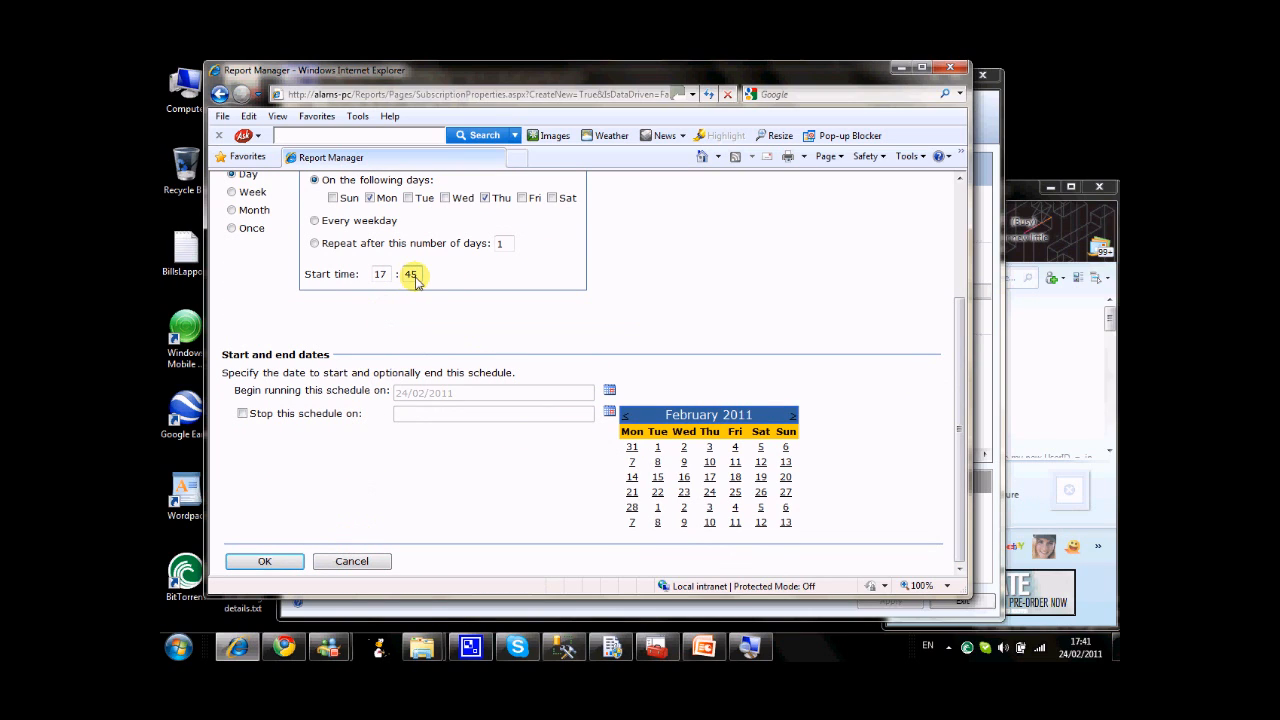
left_click_drag(415, 280, 394, 277)
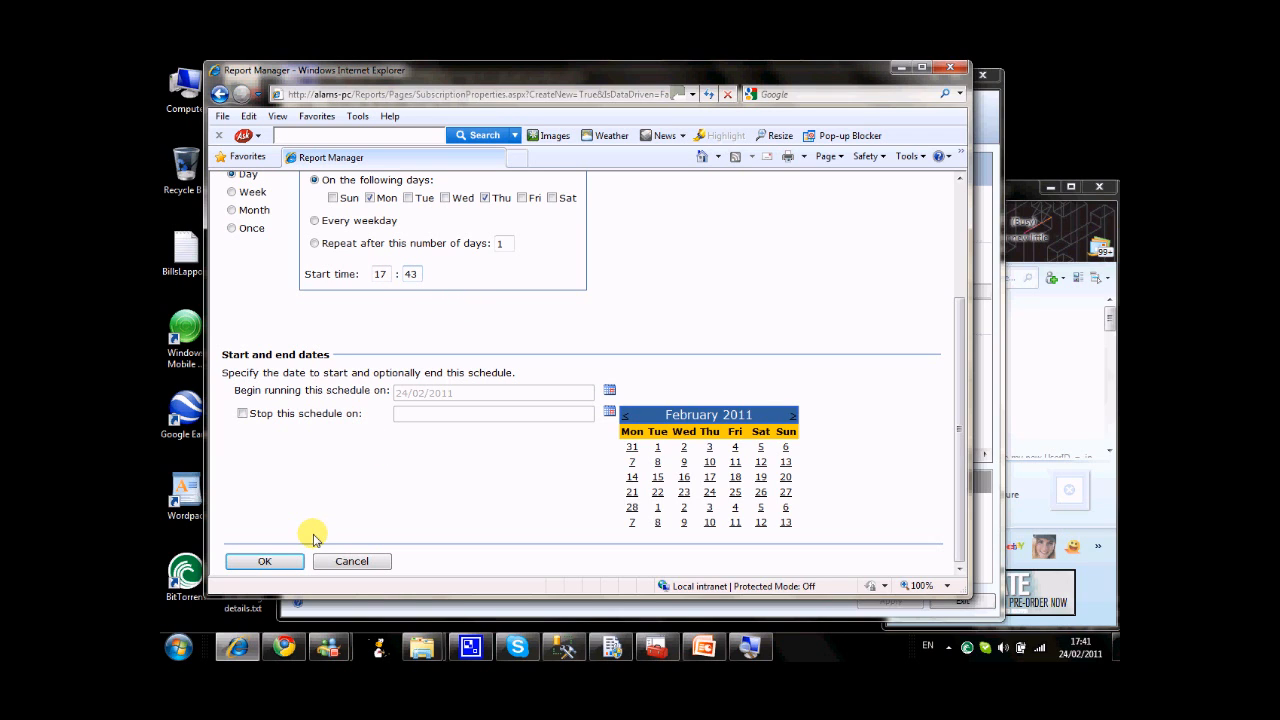
left_click(278, 562)
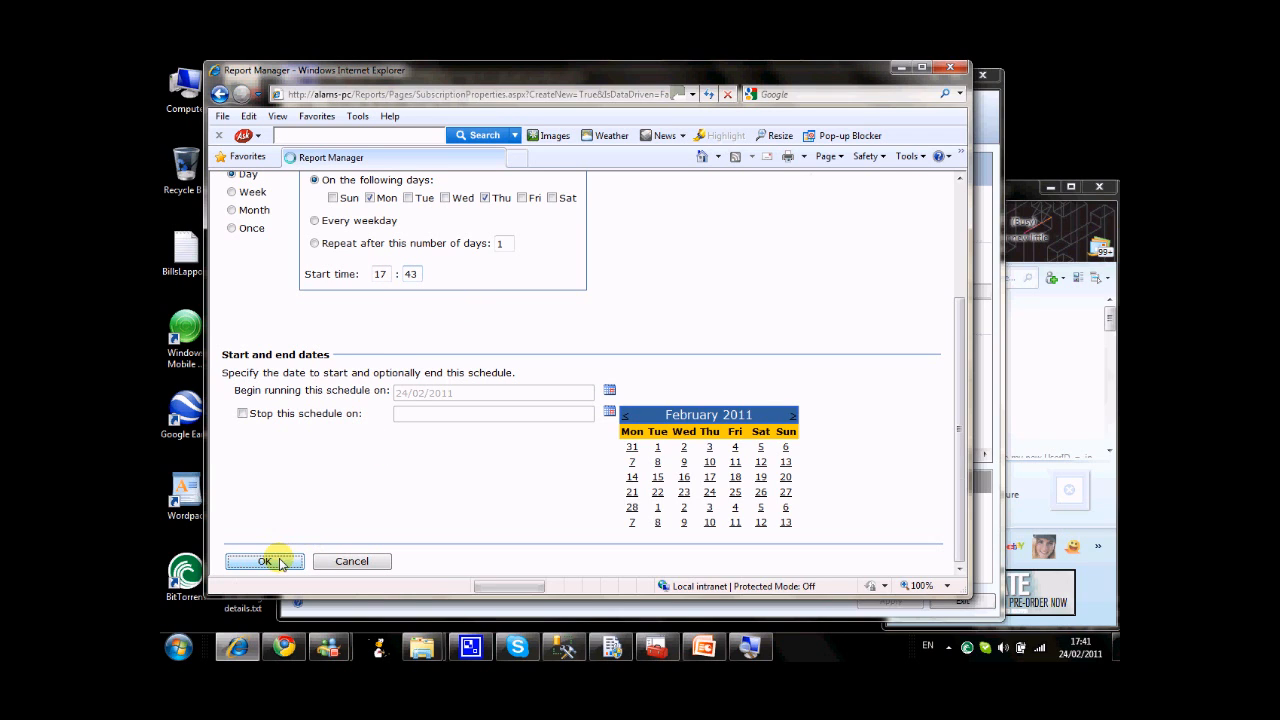
Re-enter the account password for the file share and save the ProductReport subscription.
scroll(690, 424, "down", 1)
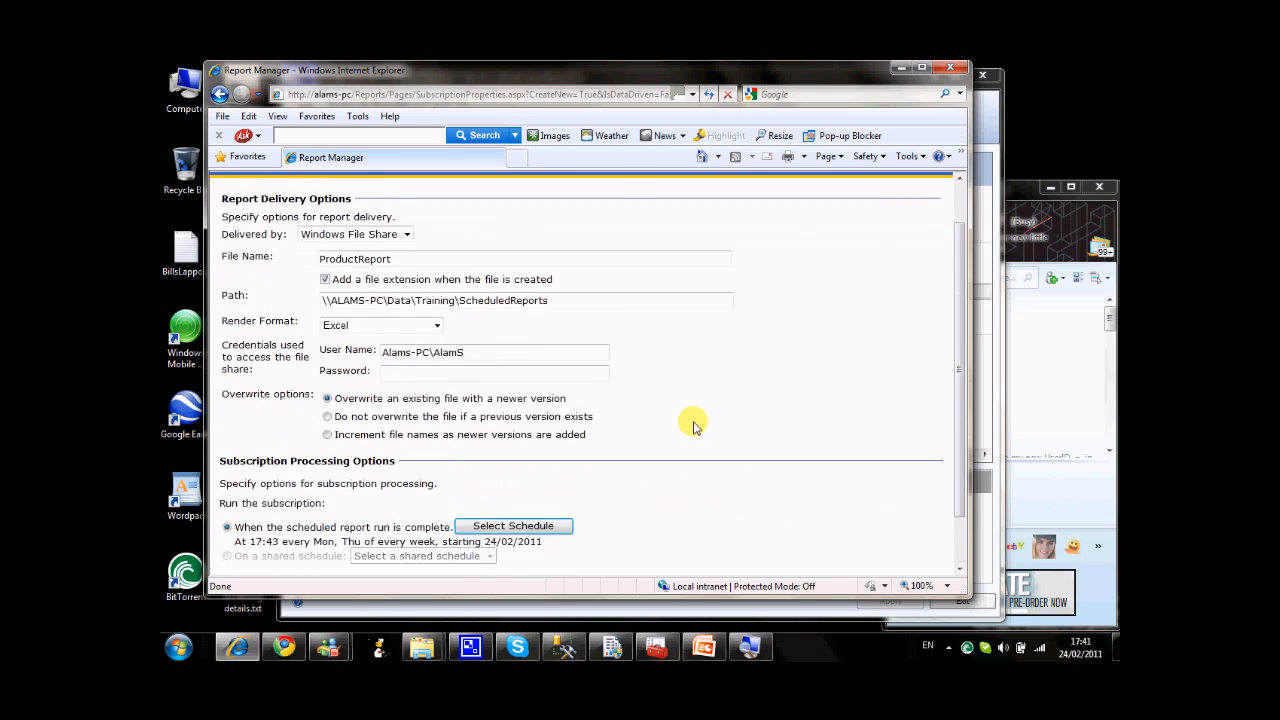
scroll(695, 426, "down", 1)
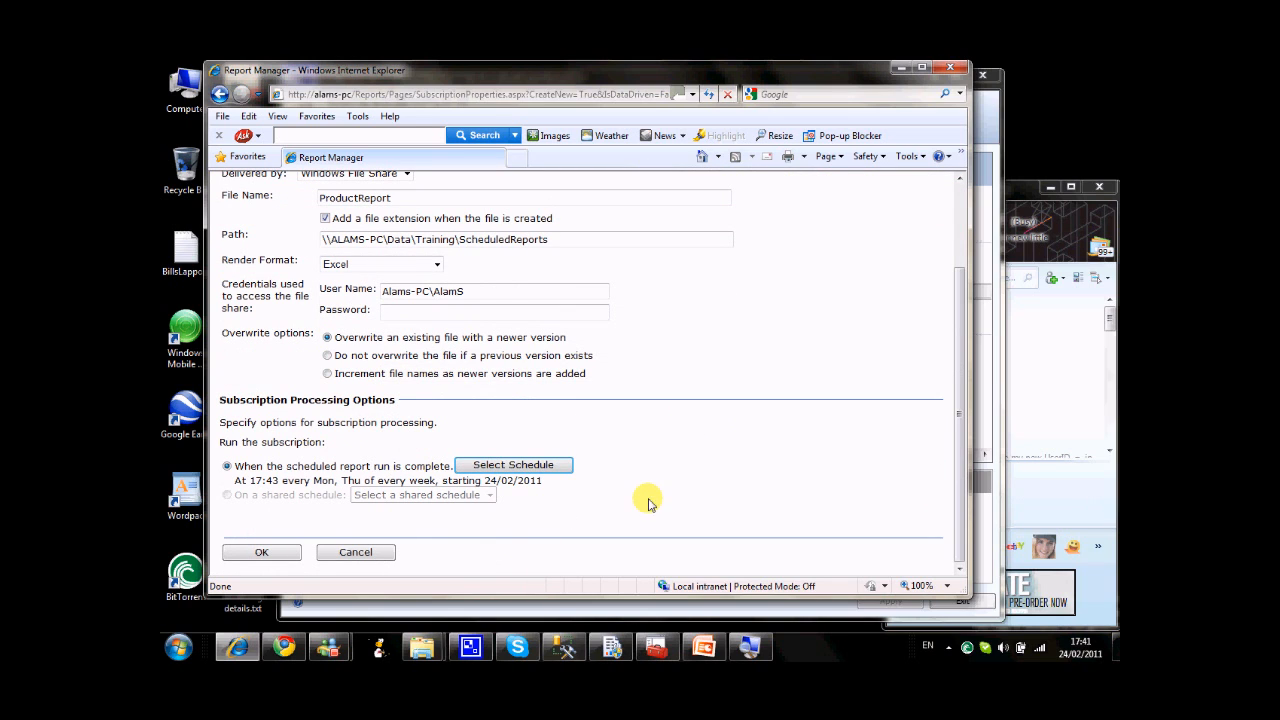
left_click(291, 553)
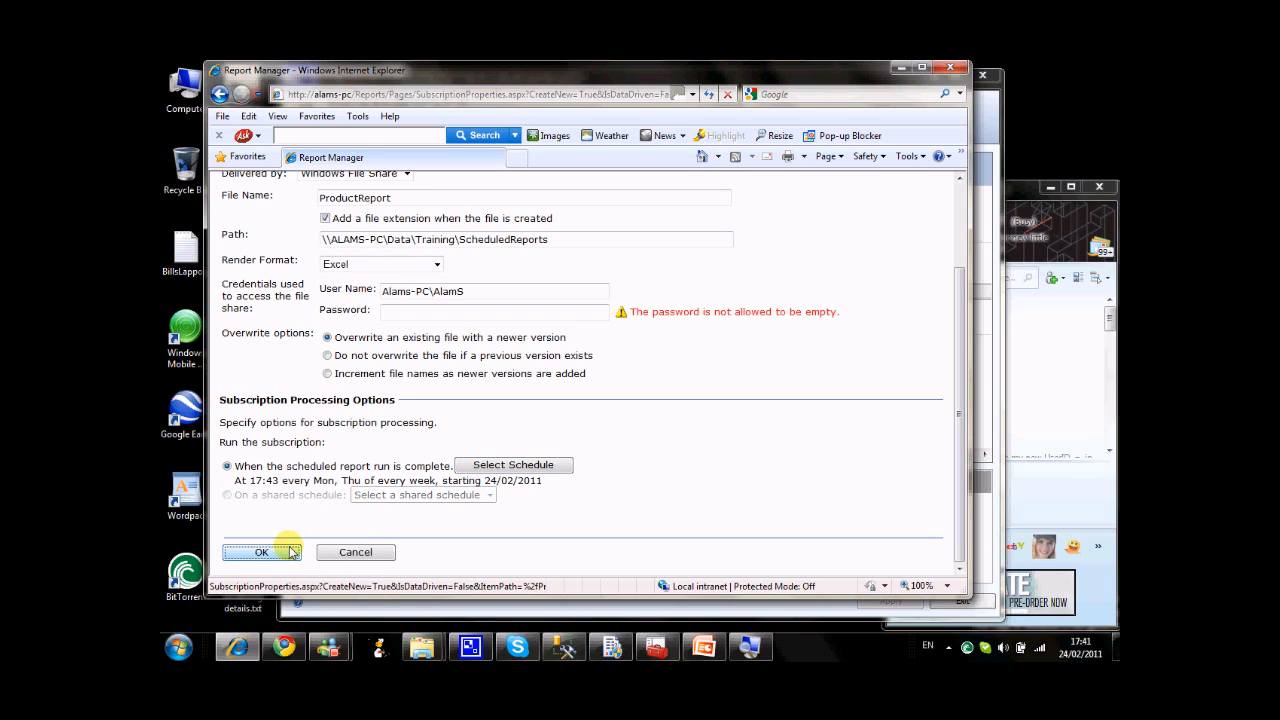
left_click(476, 308)
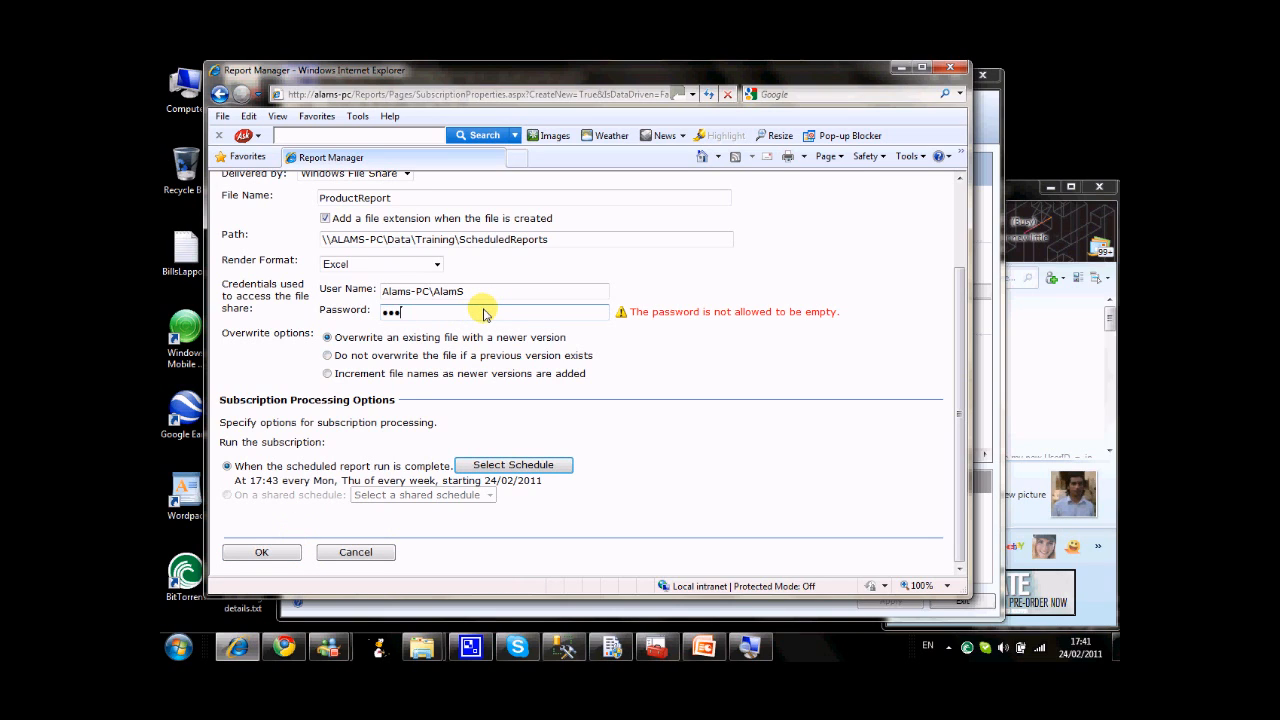
left_click(261, 553)
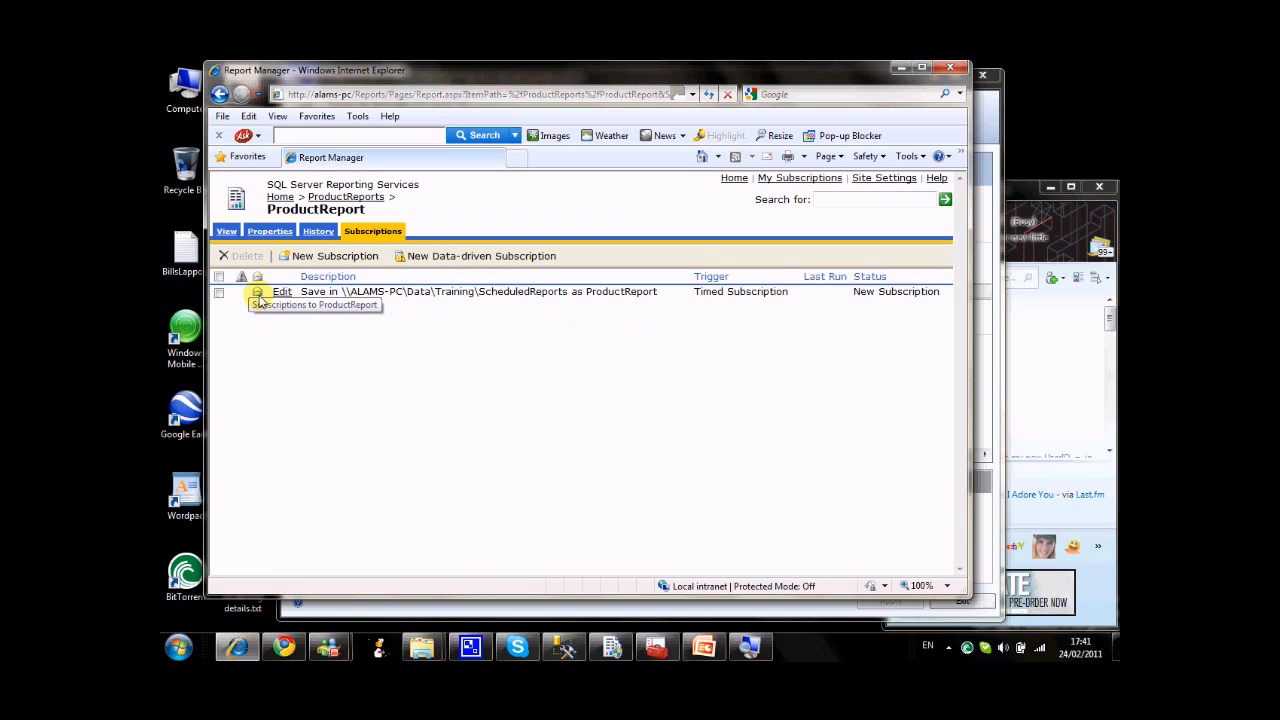
Open the saved ProductReport subscription for editing, review its delivery and schedule settings, and leave without changing anything.
left_click(218, 292)
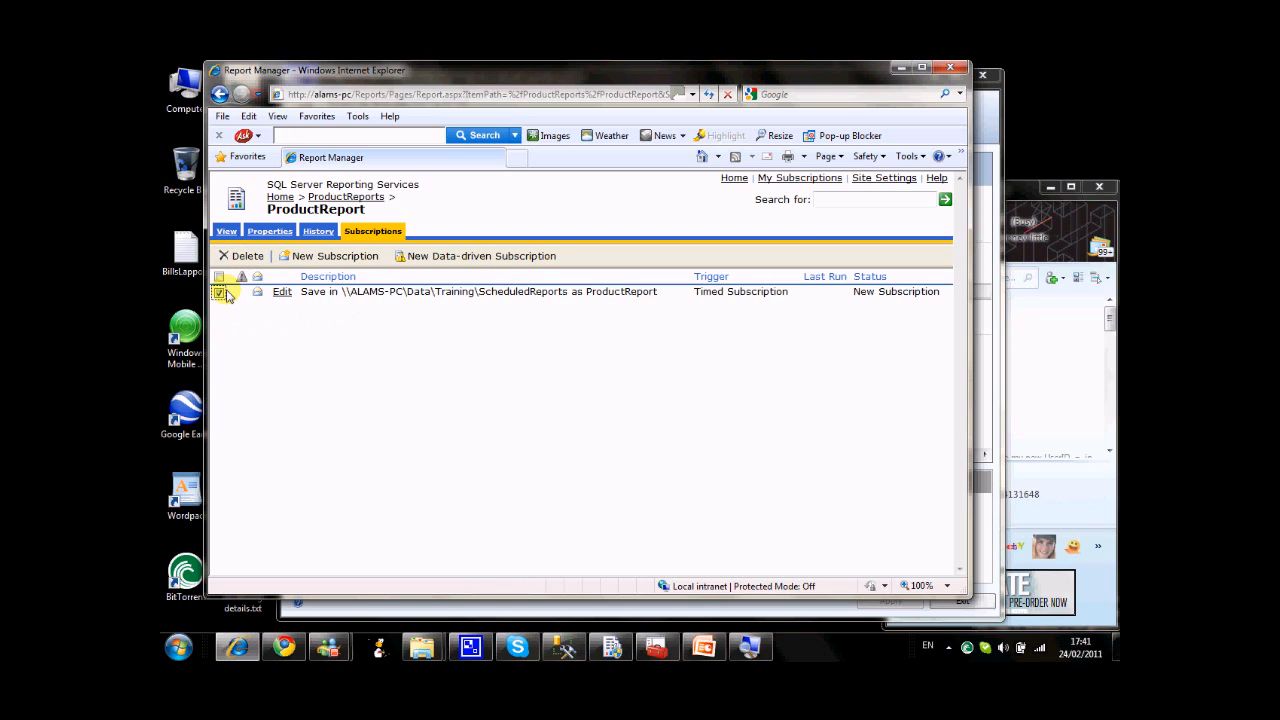
left_click(281, 292)
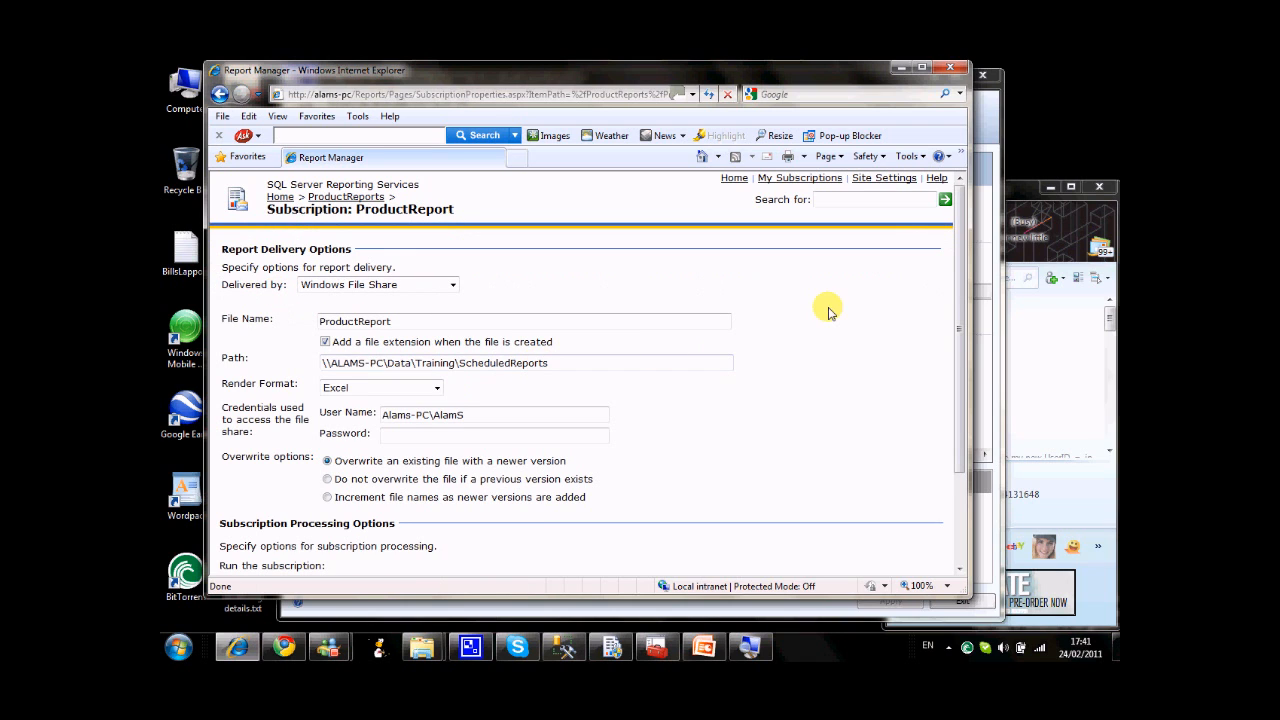
left_click_drag(963, 286, 955, 415)
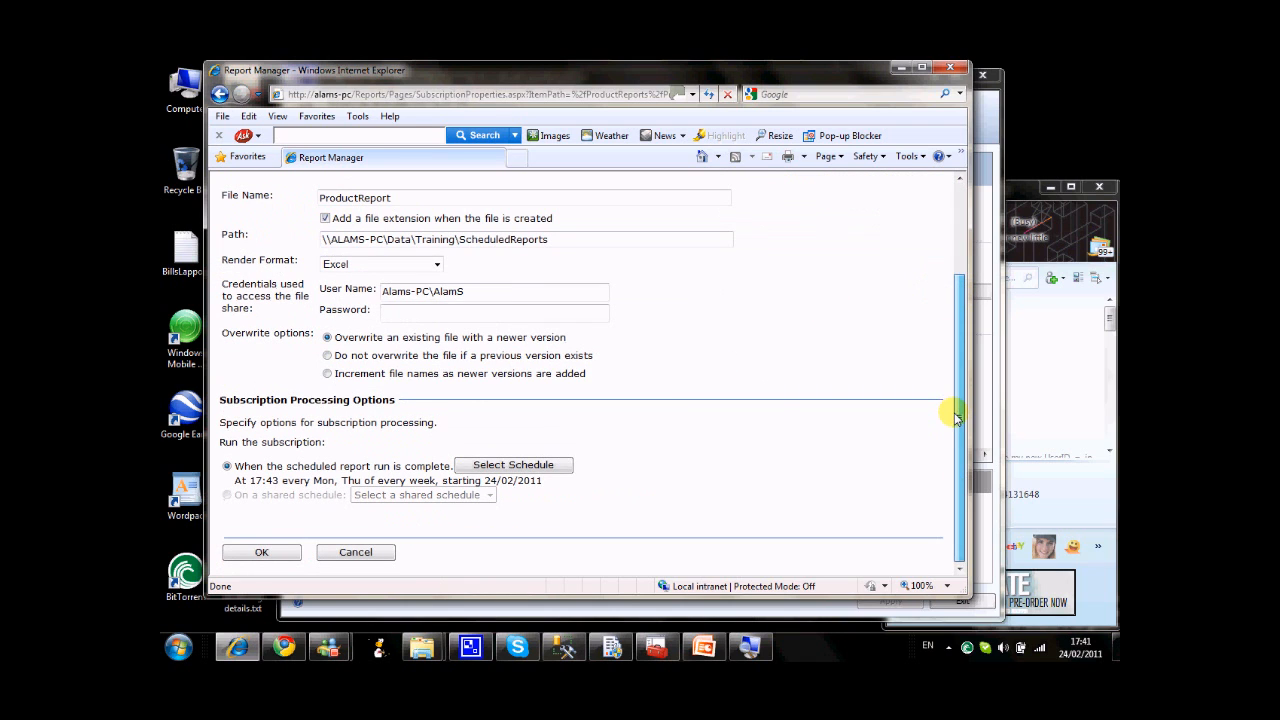
left_click(385, 553)
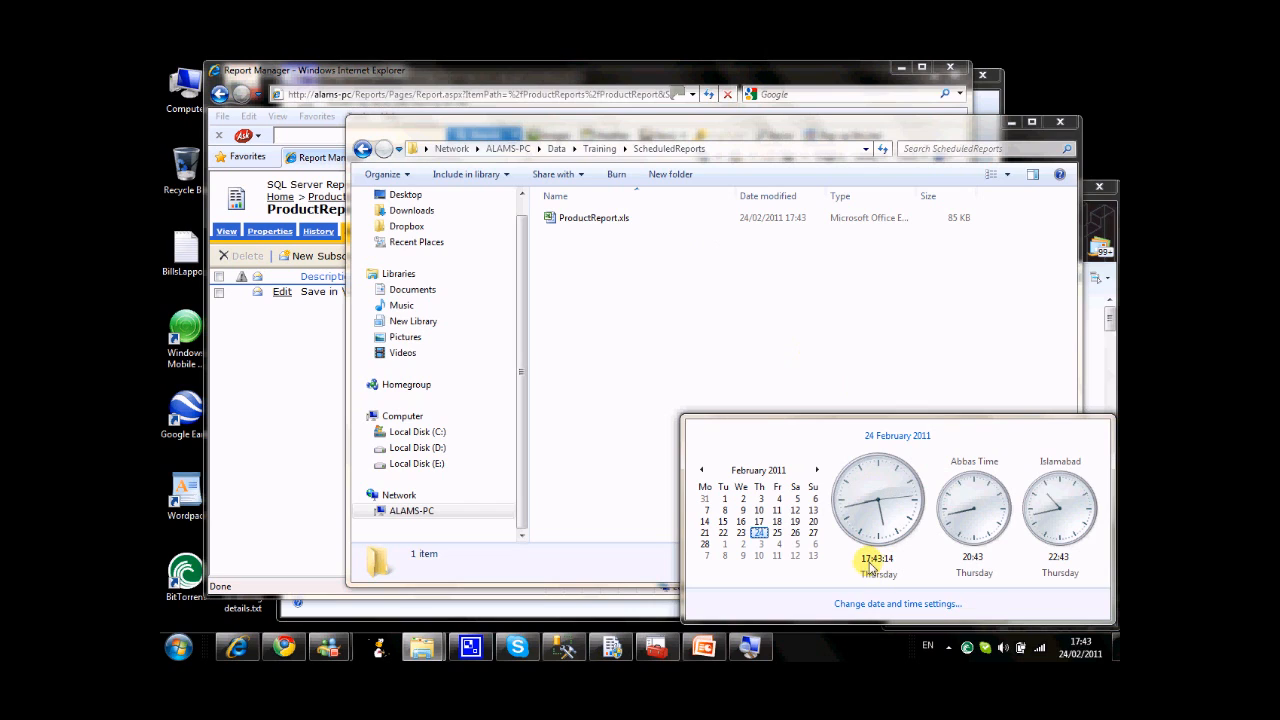
Open the delivered ProductReport.xls from the ScheduledReports folder in Excel, look through its rows, then close it and minimize the folder window.
left_click(594, 220)
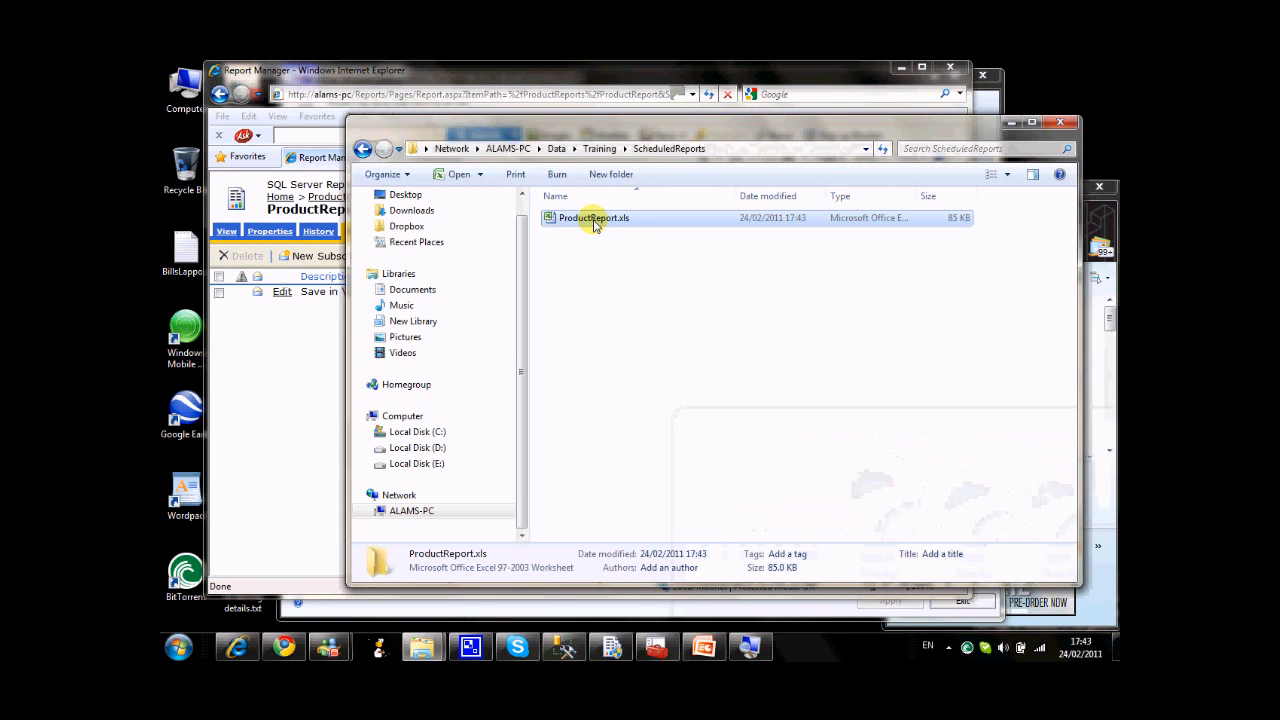
double_click(594, 220)
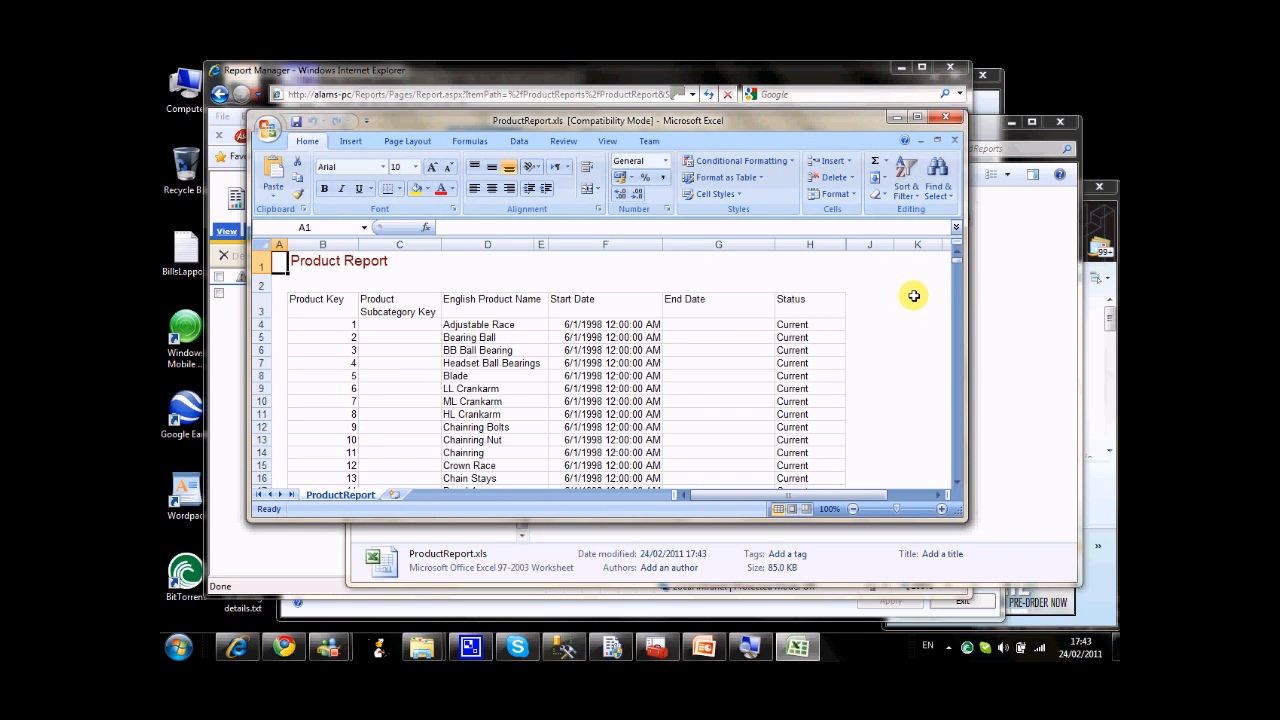
mouse_move(958, 268)
left_mouse_down()
mouse_move(958, 351)
mouse_move(957, 270)
left_mouse_up()
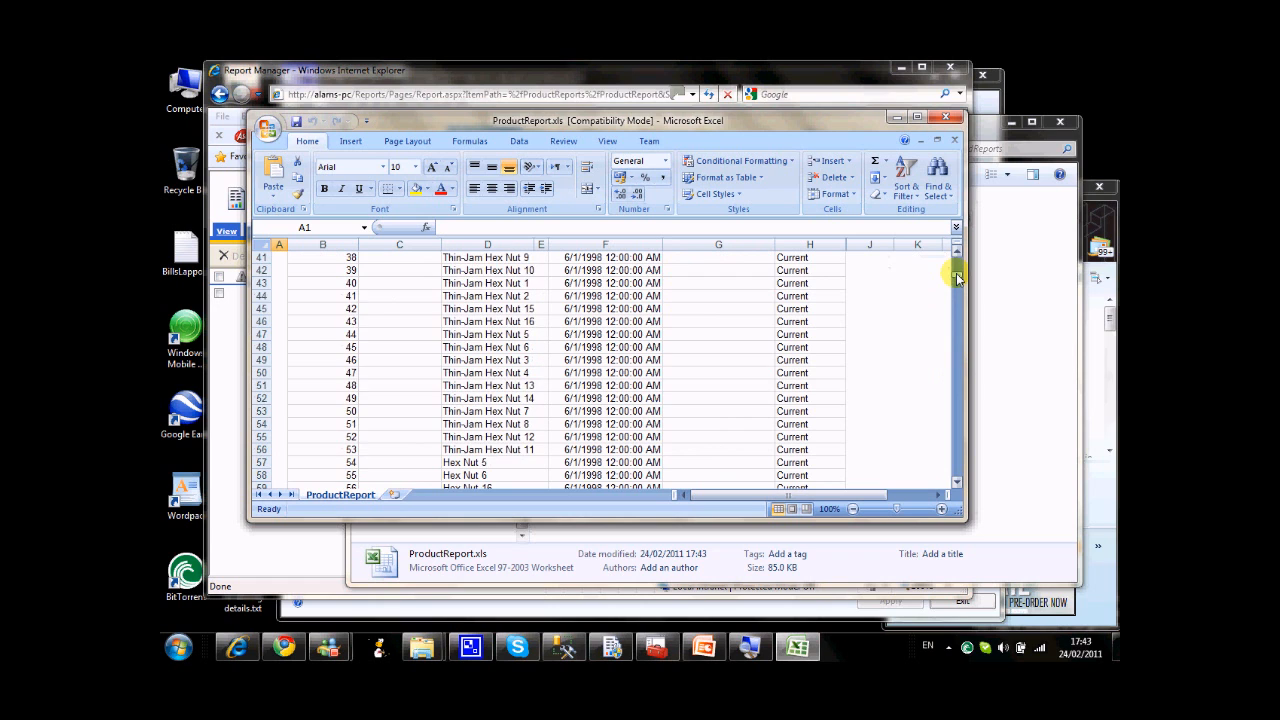
left_click(947, 119)
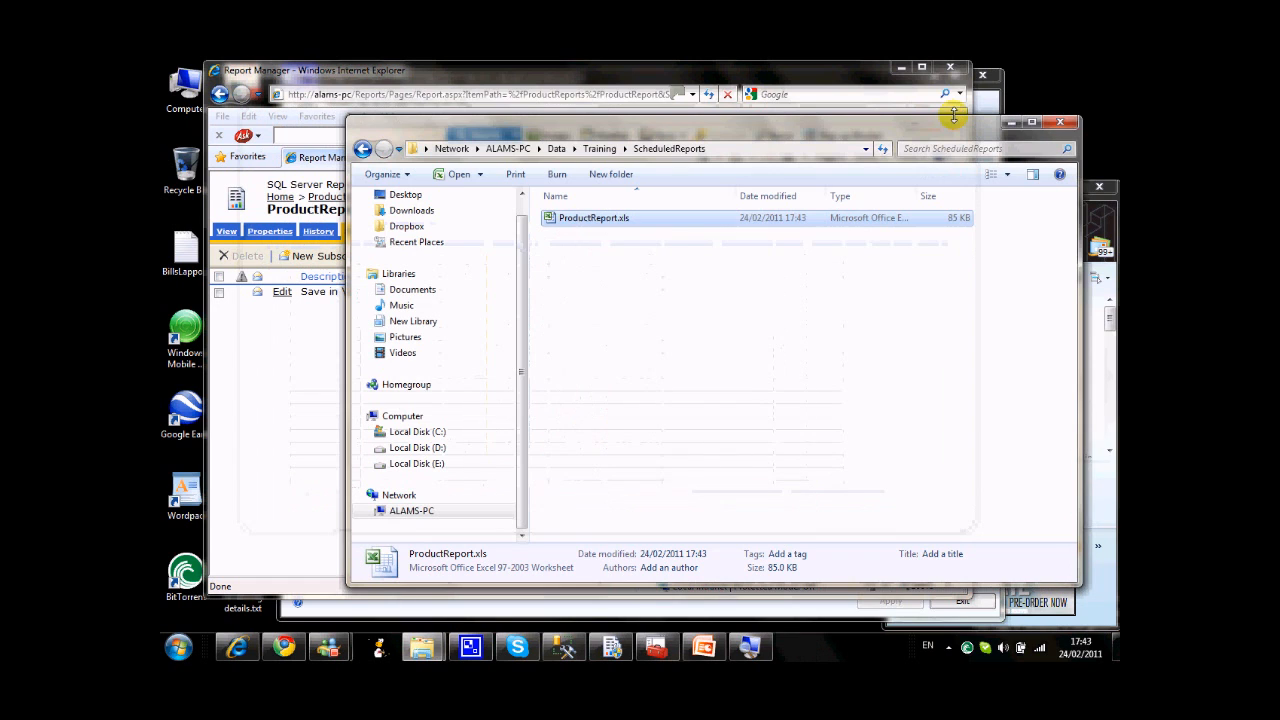
left_click(1012, 125)
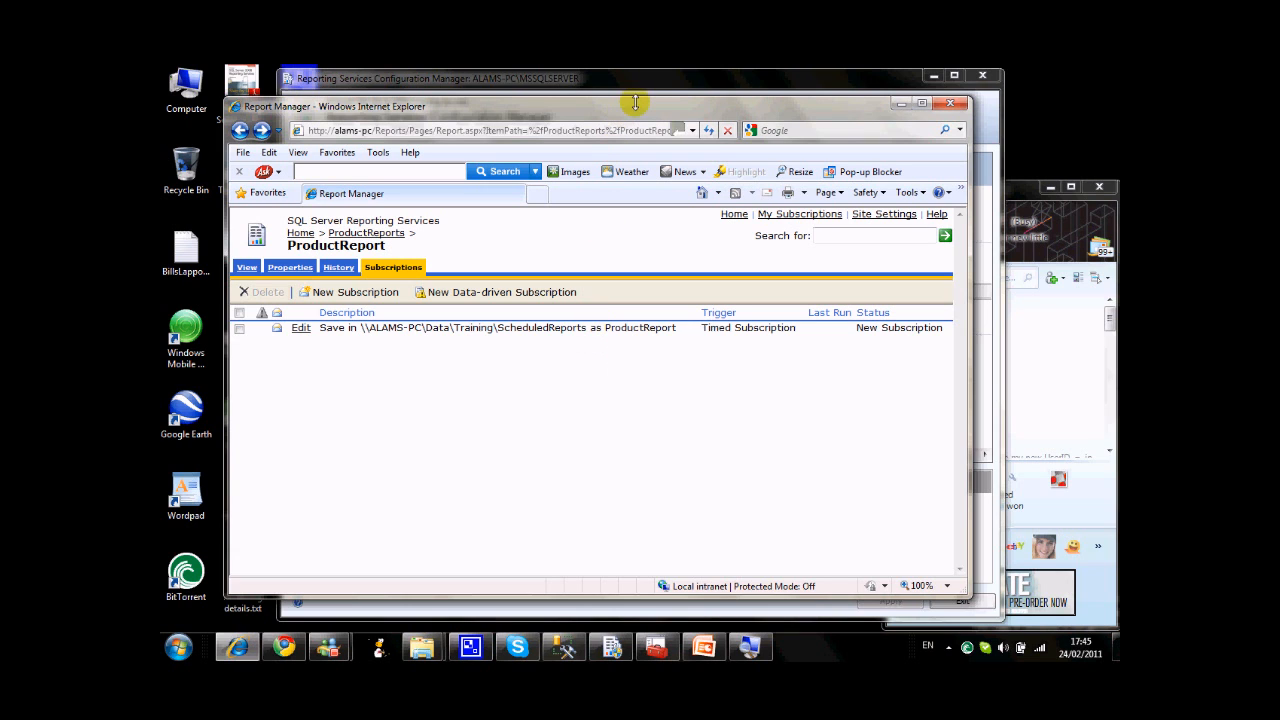
Open the ProductReport subscription for editing and examine its delivery options, daily schedule, and start and end date settings.
left_click_drag(634, 104, 610, 104)
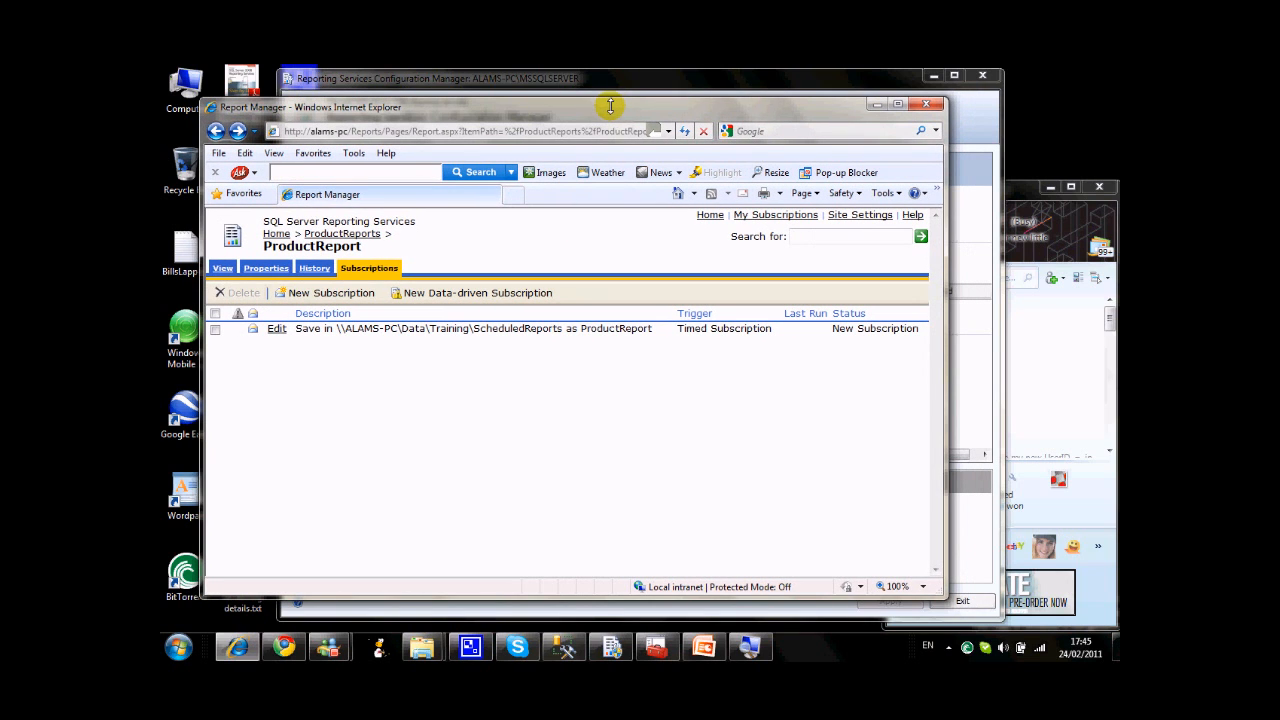
left_click(277, 328)
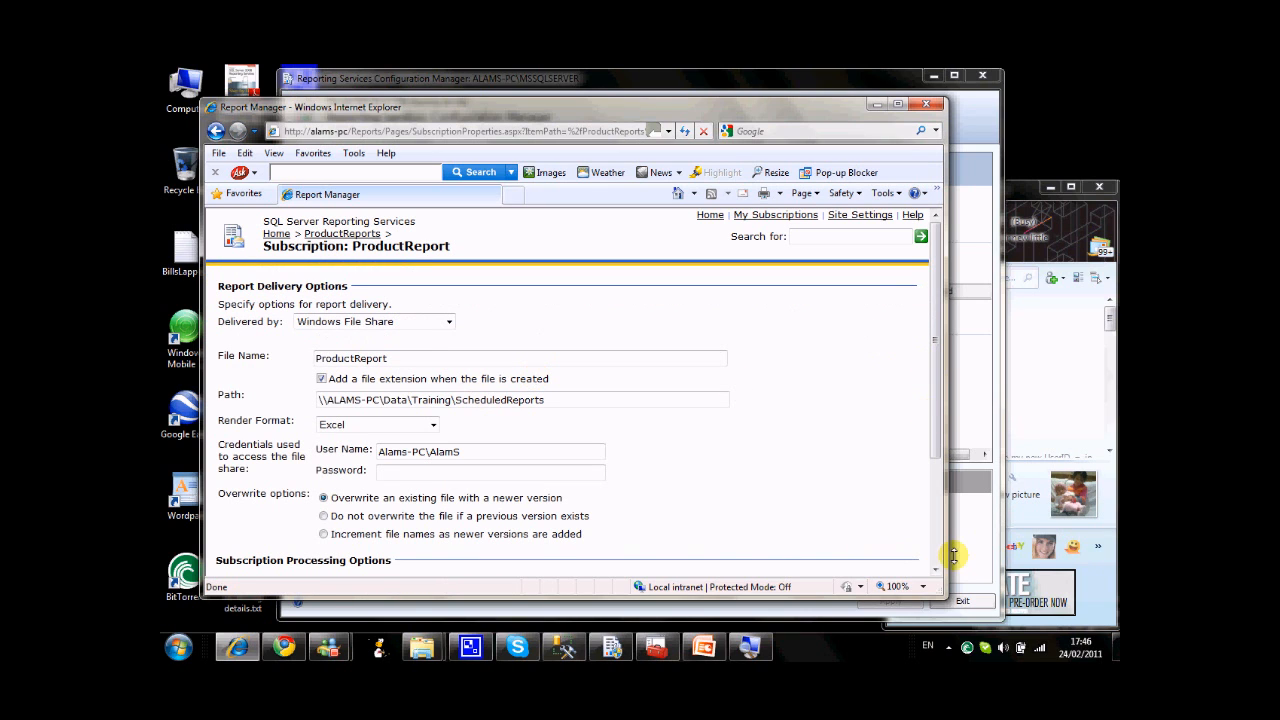
left_click_drag(941, 587, 1013, 612)
left_click_drag(1006, 363, 1006, 453)
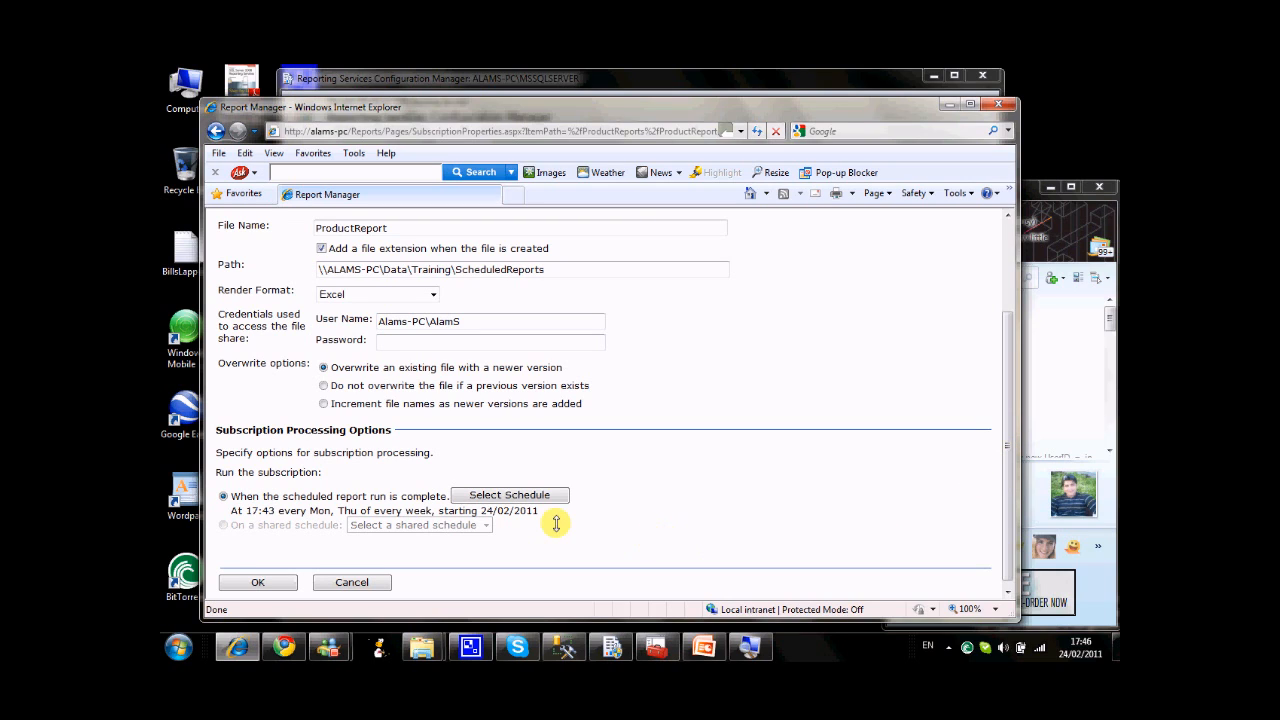
left_click(549, 490)
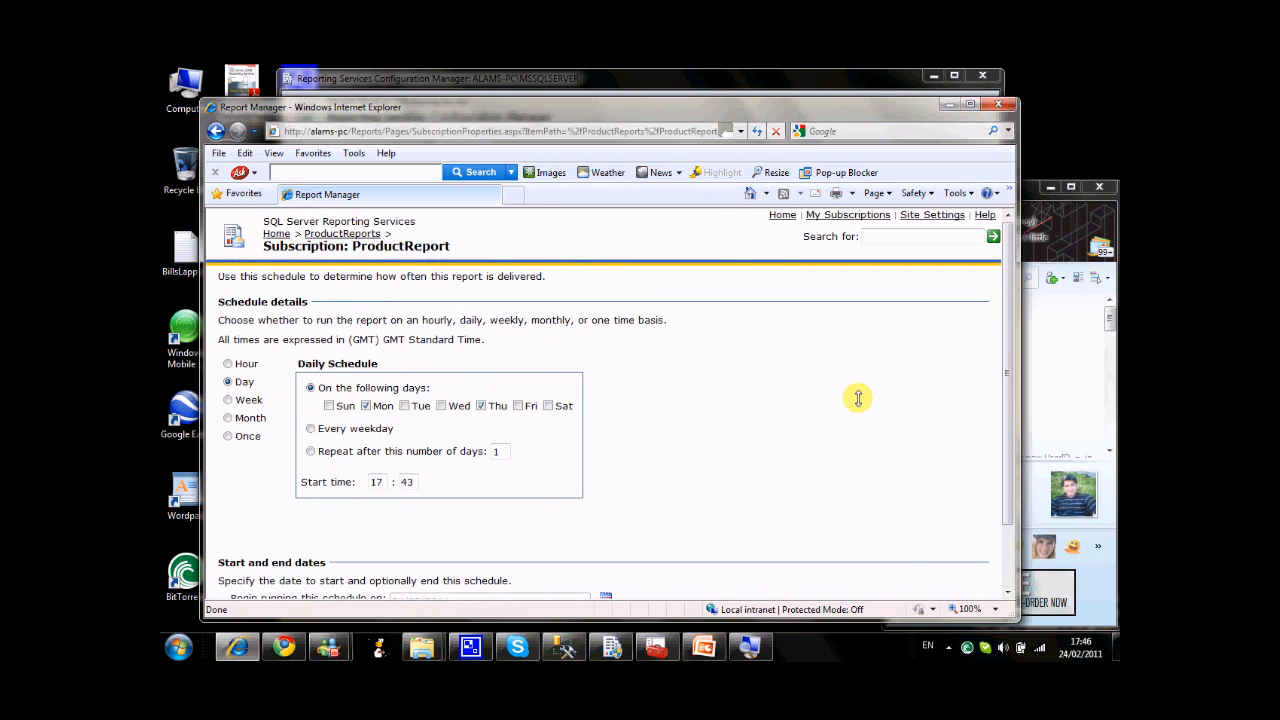
left_click_drag(1002, 365, 1003, 430)
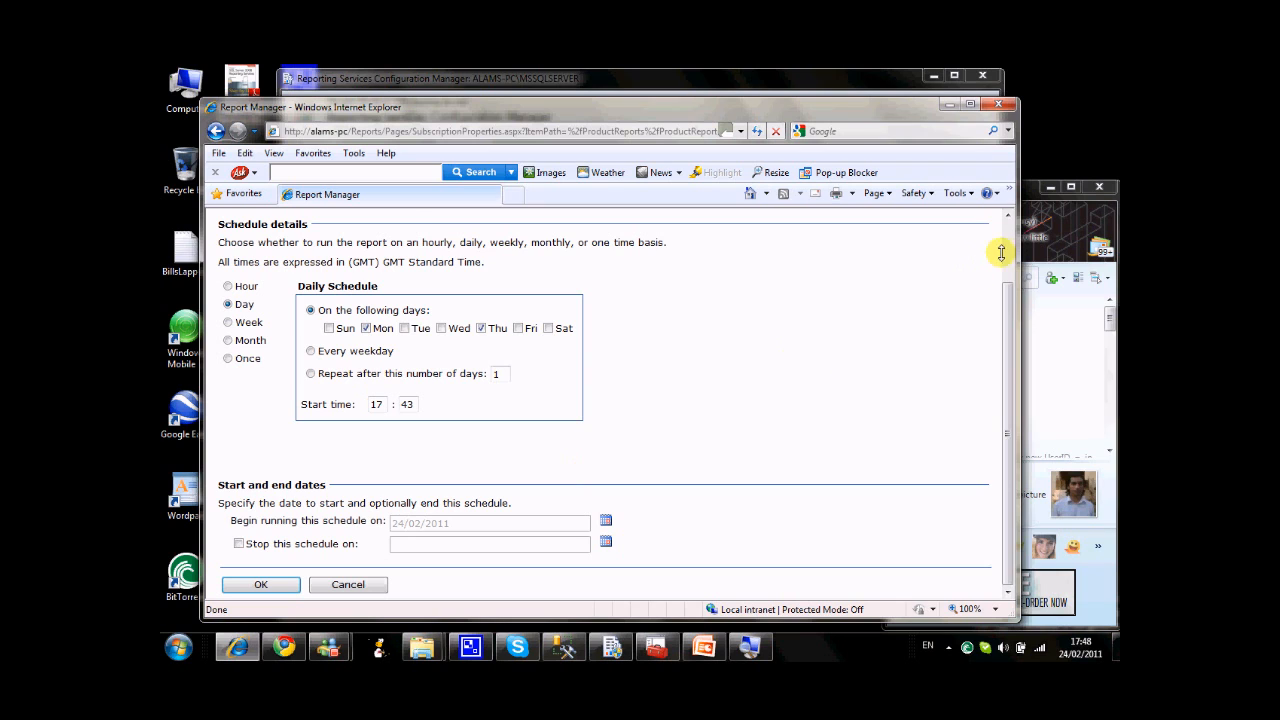
scroll(1000, 251, "up", 2)
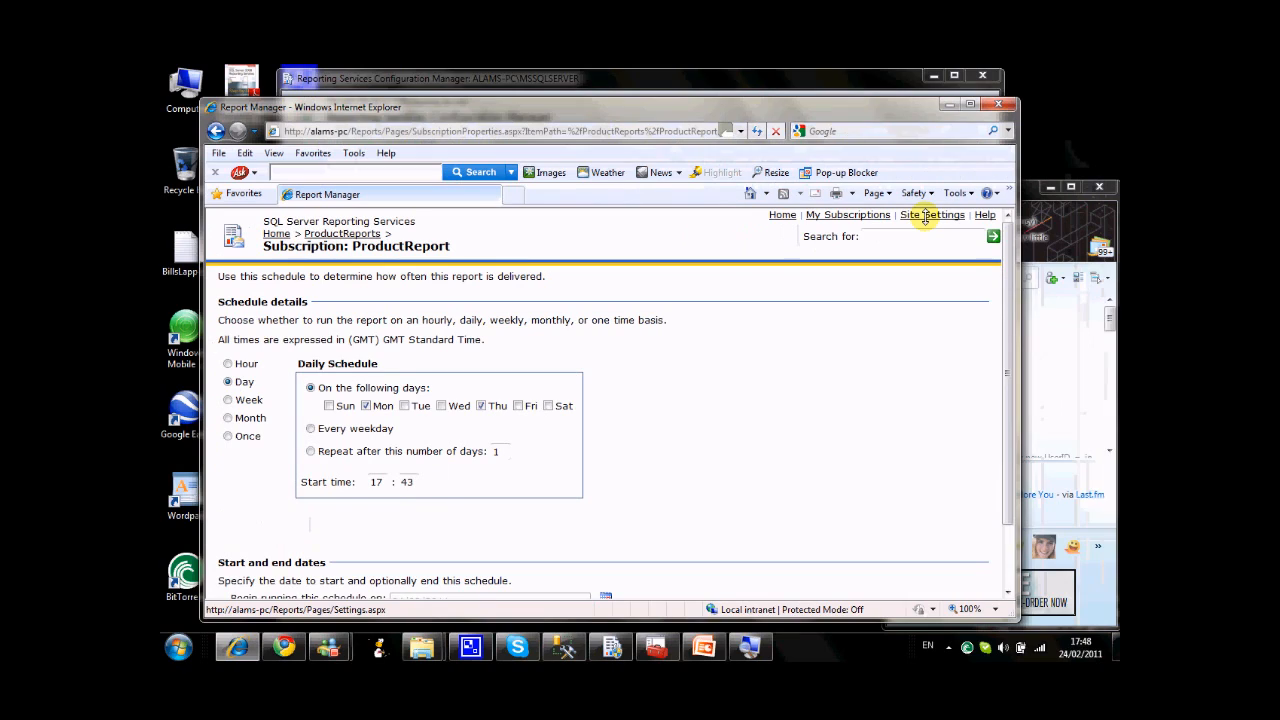
Start a new shared schedule in the site settings and name it Monthly Schedule.
left_click(274, 233)
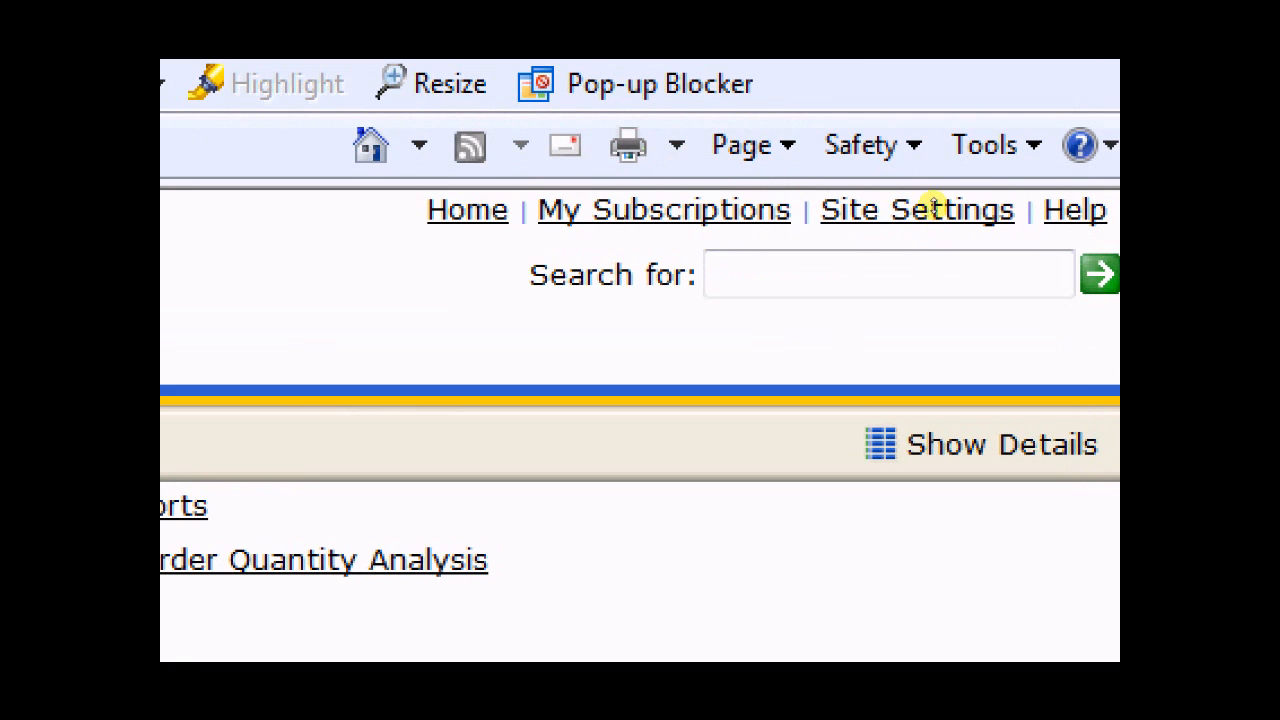
left_click(930, 213)
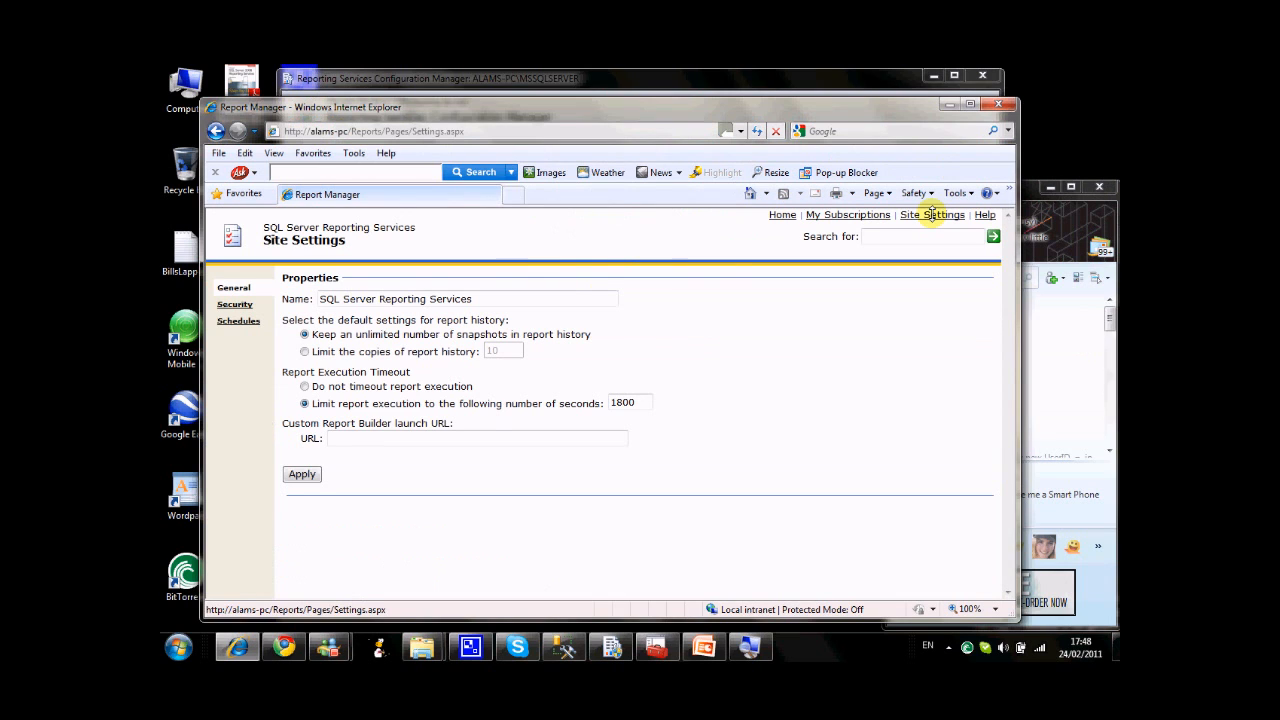
left_click(238, 320)
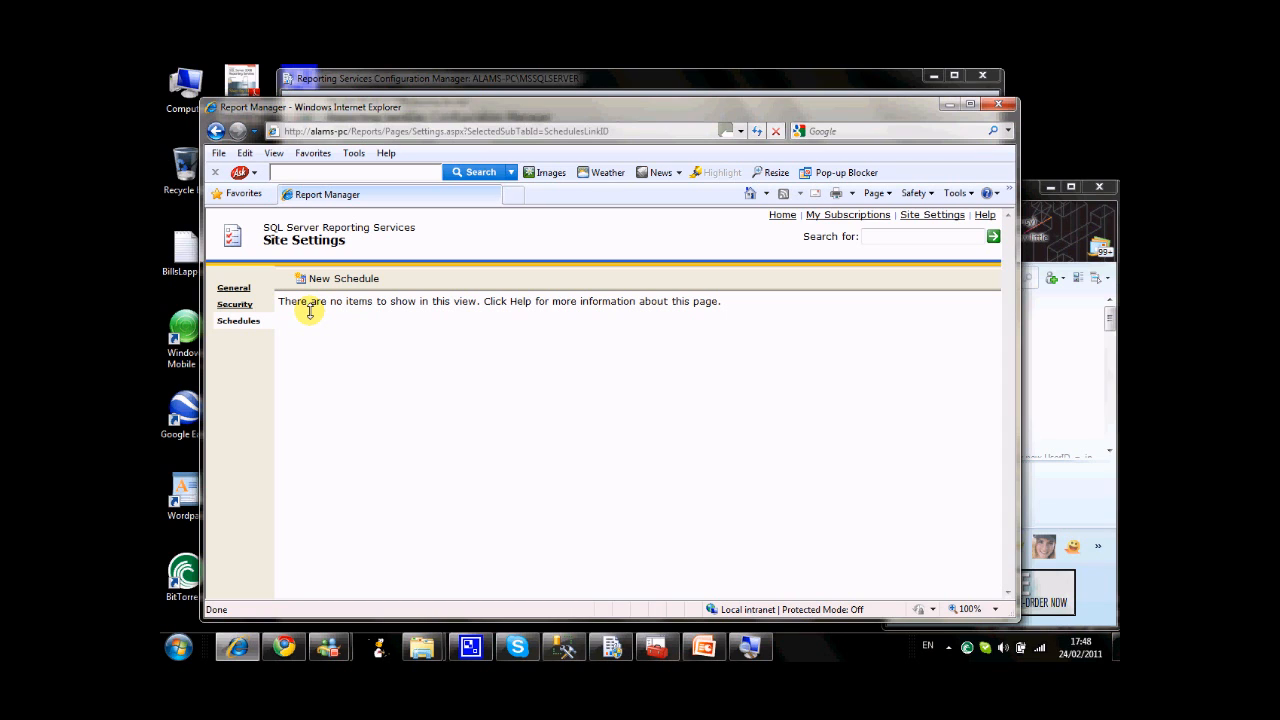
left_click(343, 283)
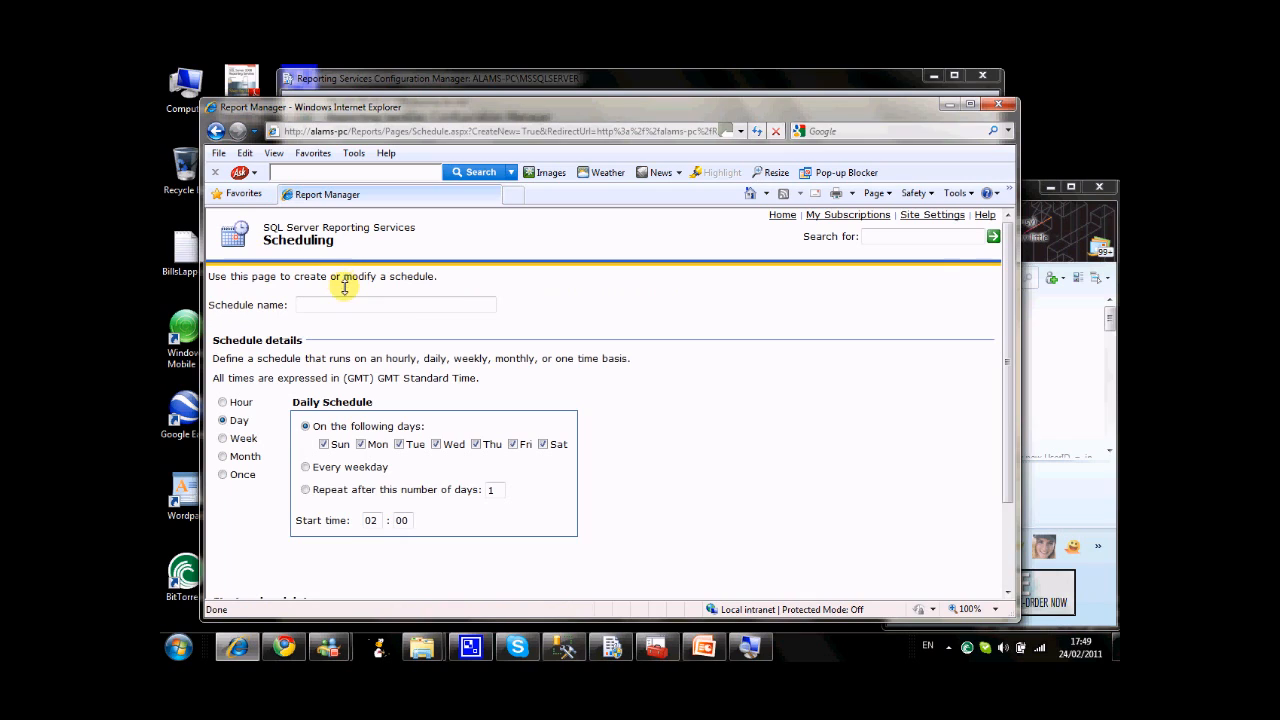
type("Mon")
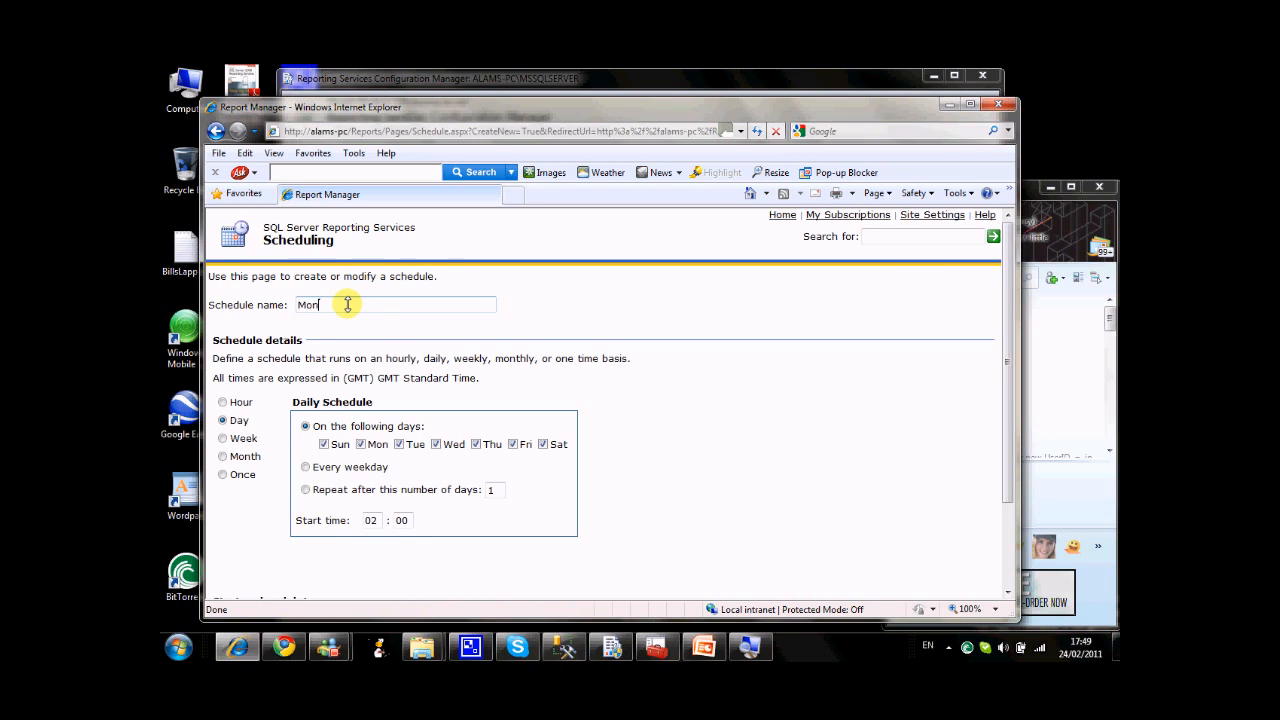
type("thly Schedule")
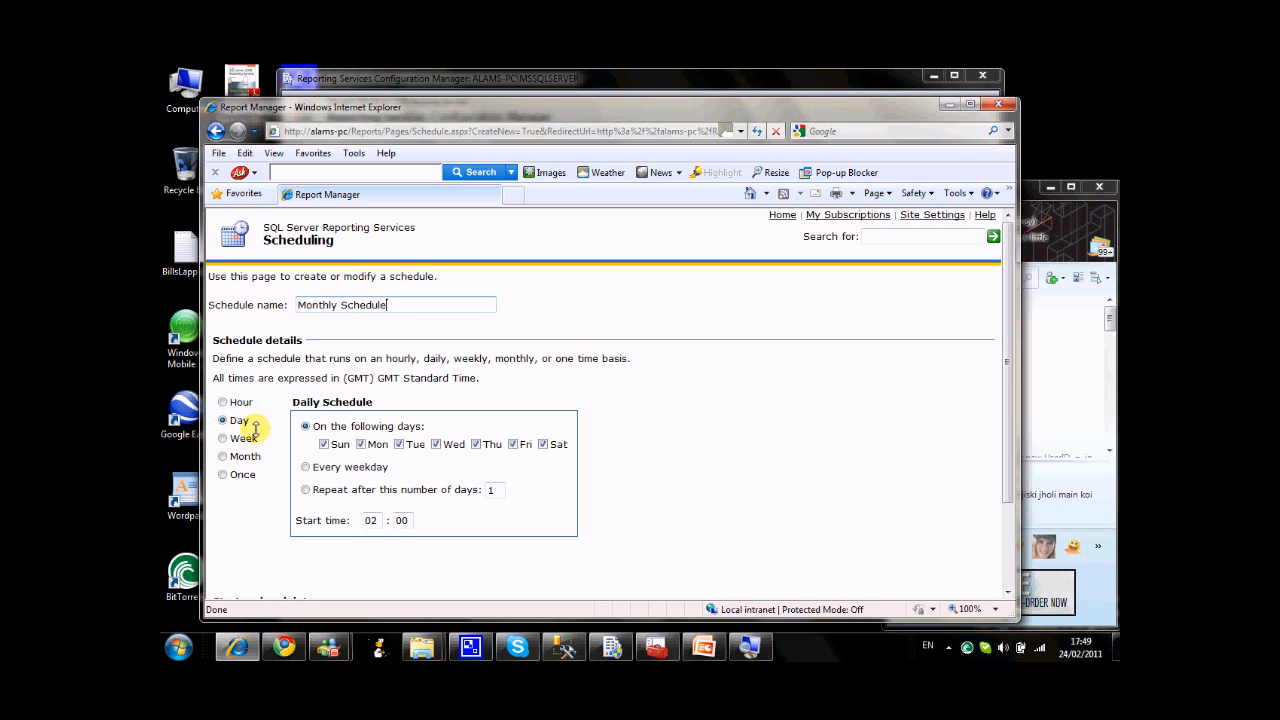
Make the schedule monthly, running on calendar day 1 with a start time of 01:00.
left_click(229, 455)
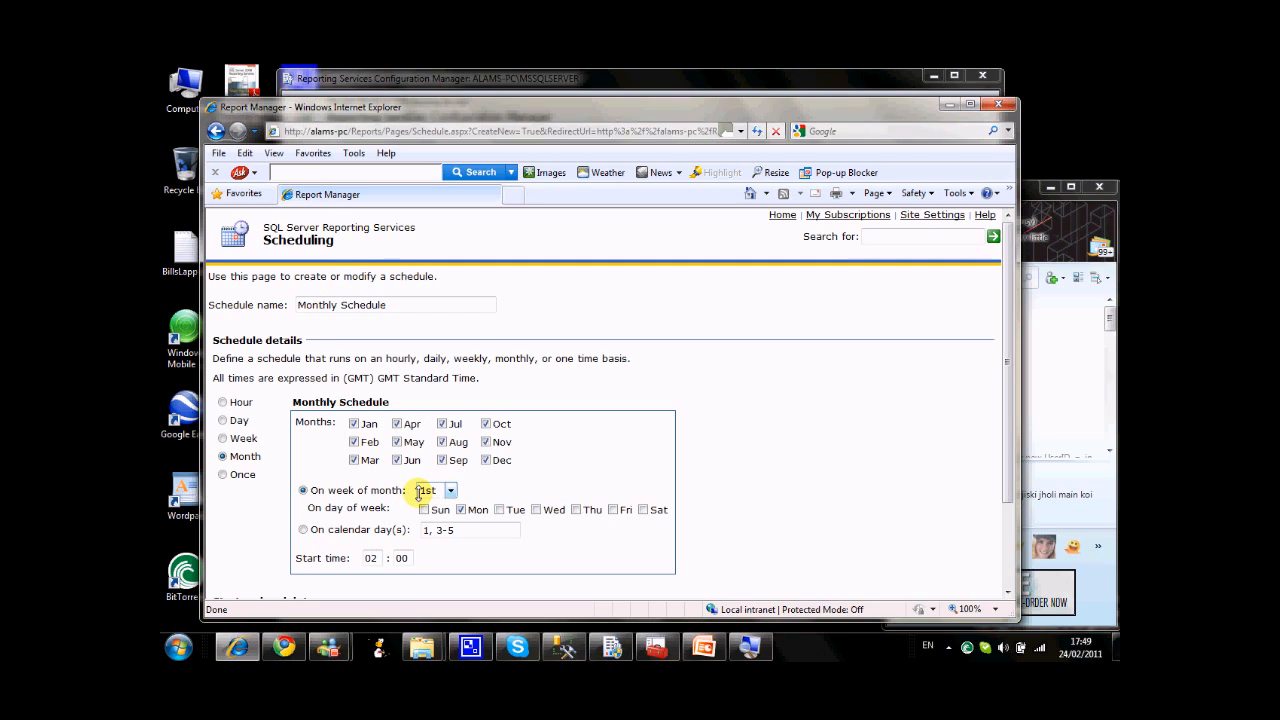
left_click(305, 528)
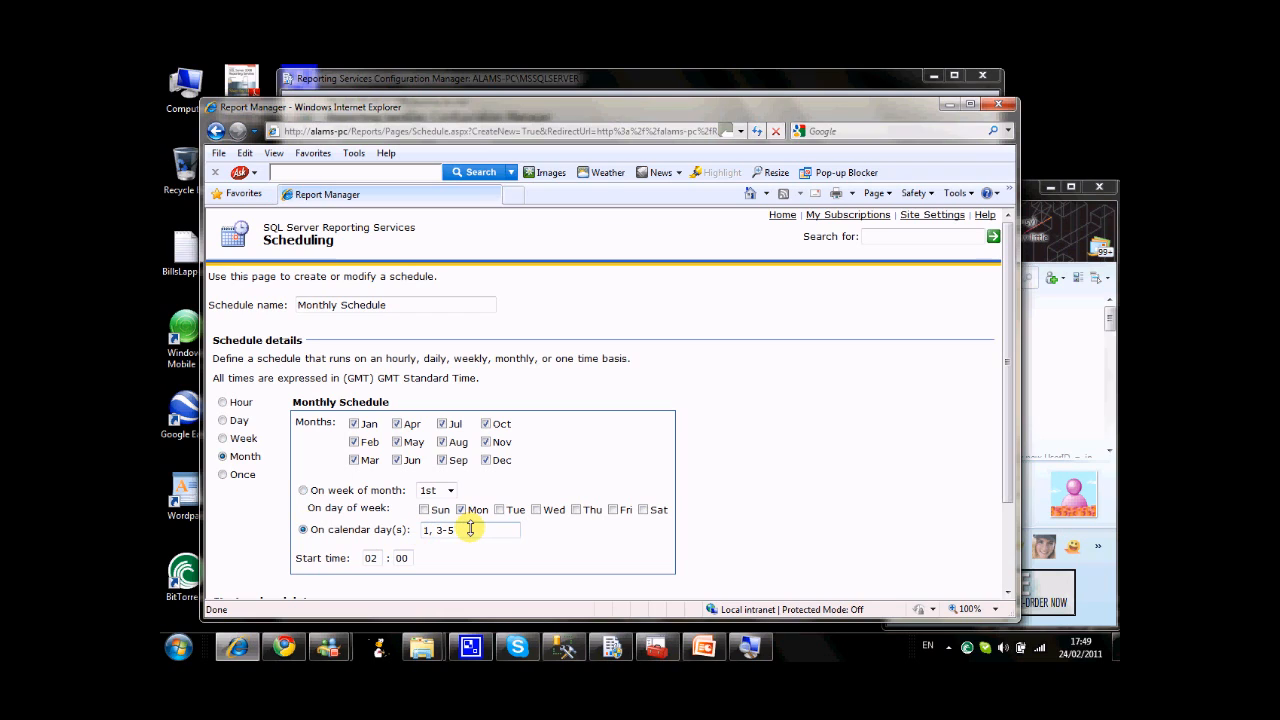
key("BackSpace")
key("BackSpace")
key("BackSpace")
key("BackSpace")
left_click(377, 558)
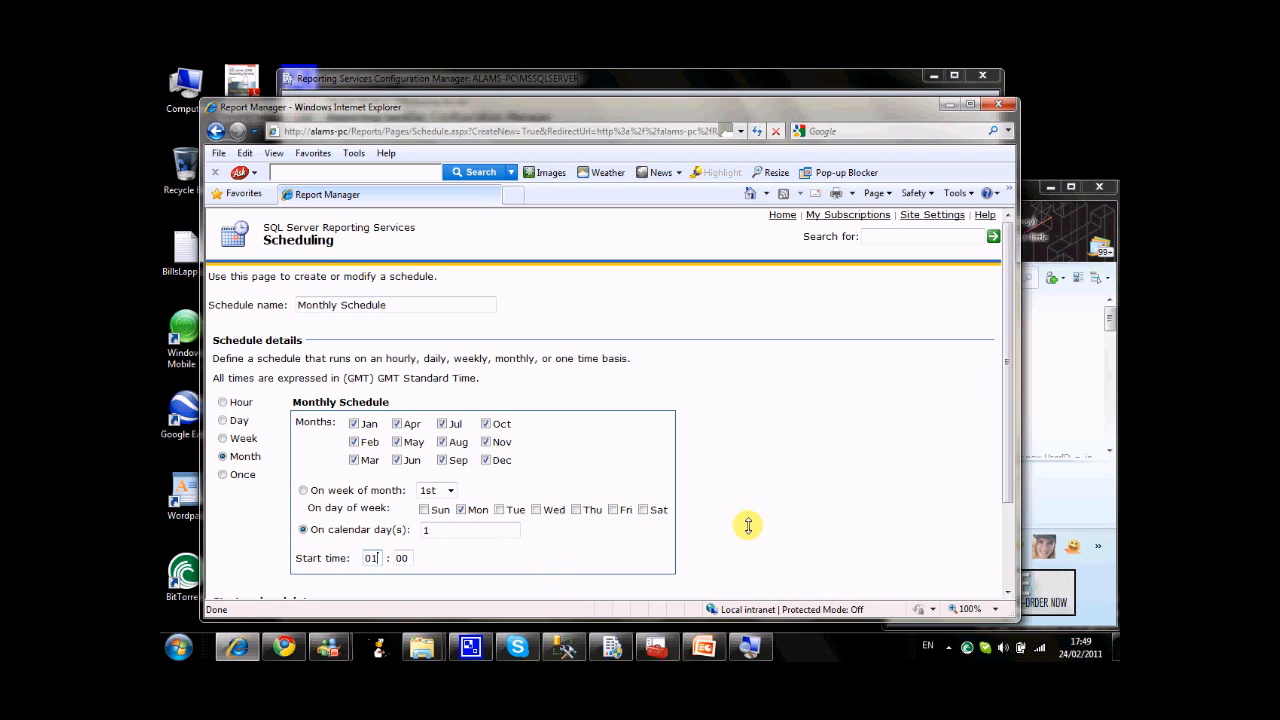
left_click_drag(769, 517, 518, 500)
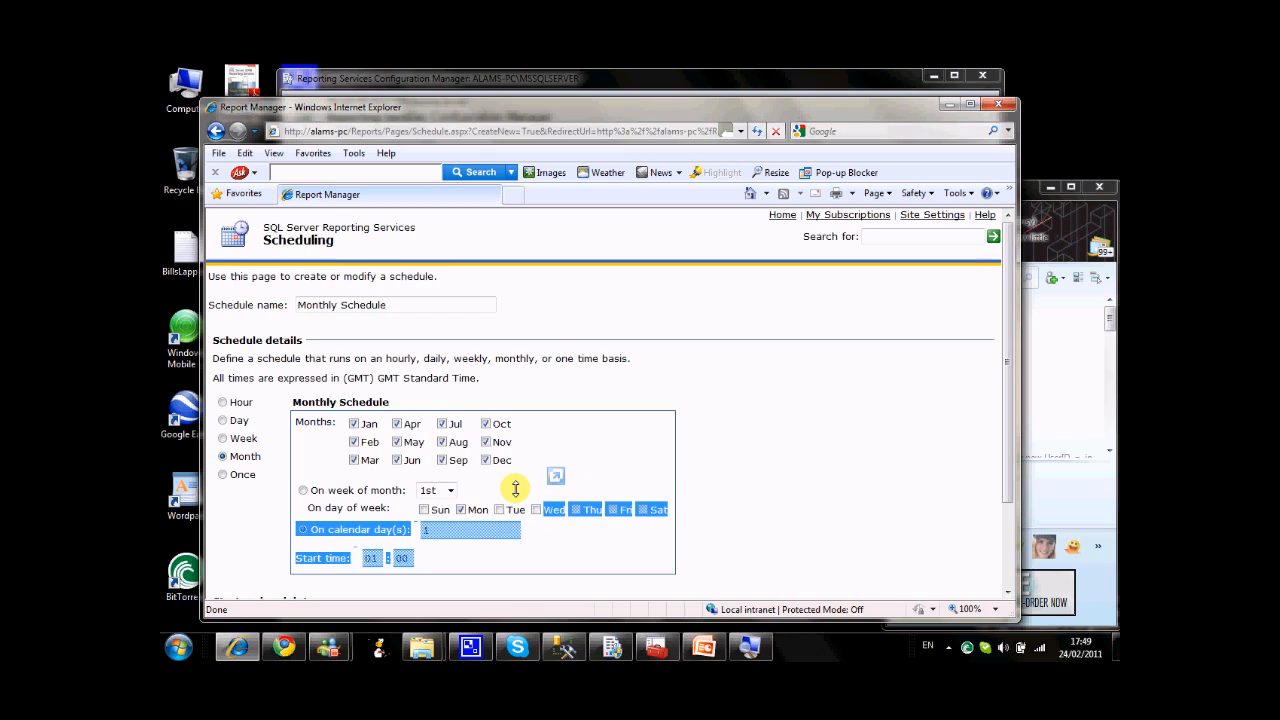
left_click(514, 489)
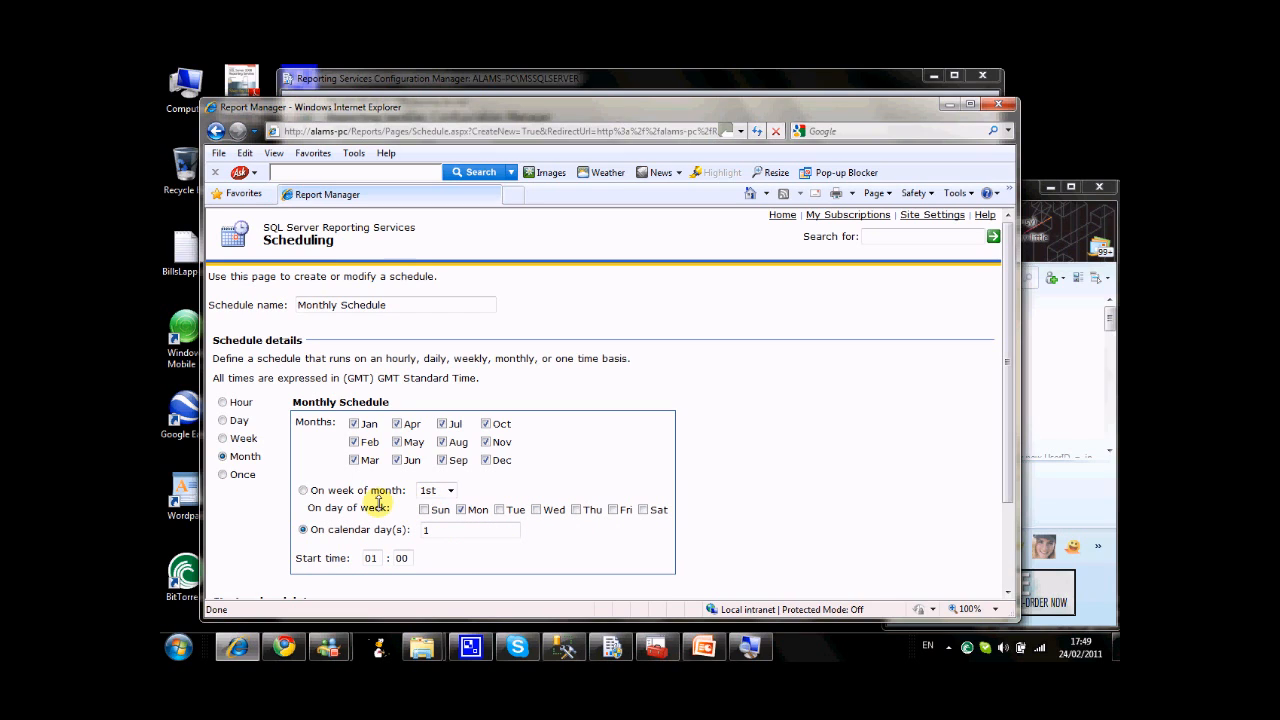
Switch the monthly recurrence to the 1st week of the month and add Sunday to the selected days.
left_click(303, 489)
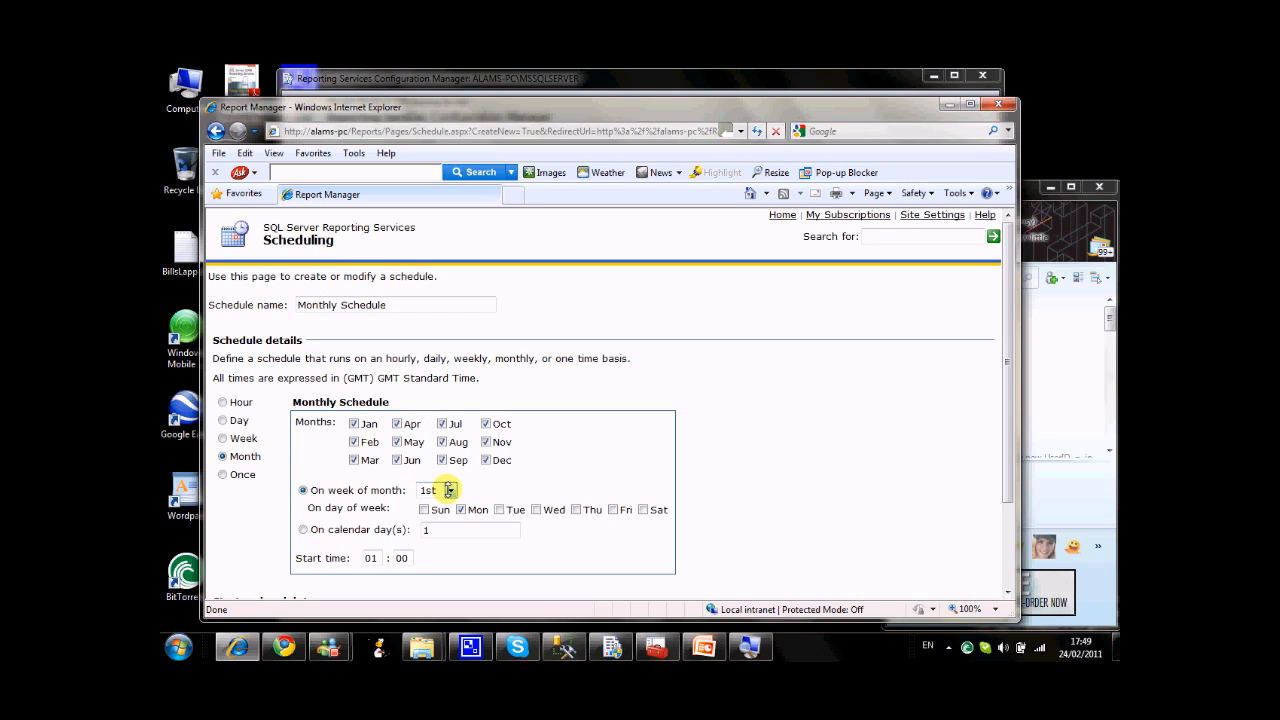
left_click(450, 490)
left_click(428, 505)
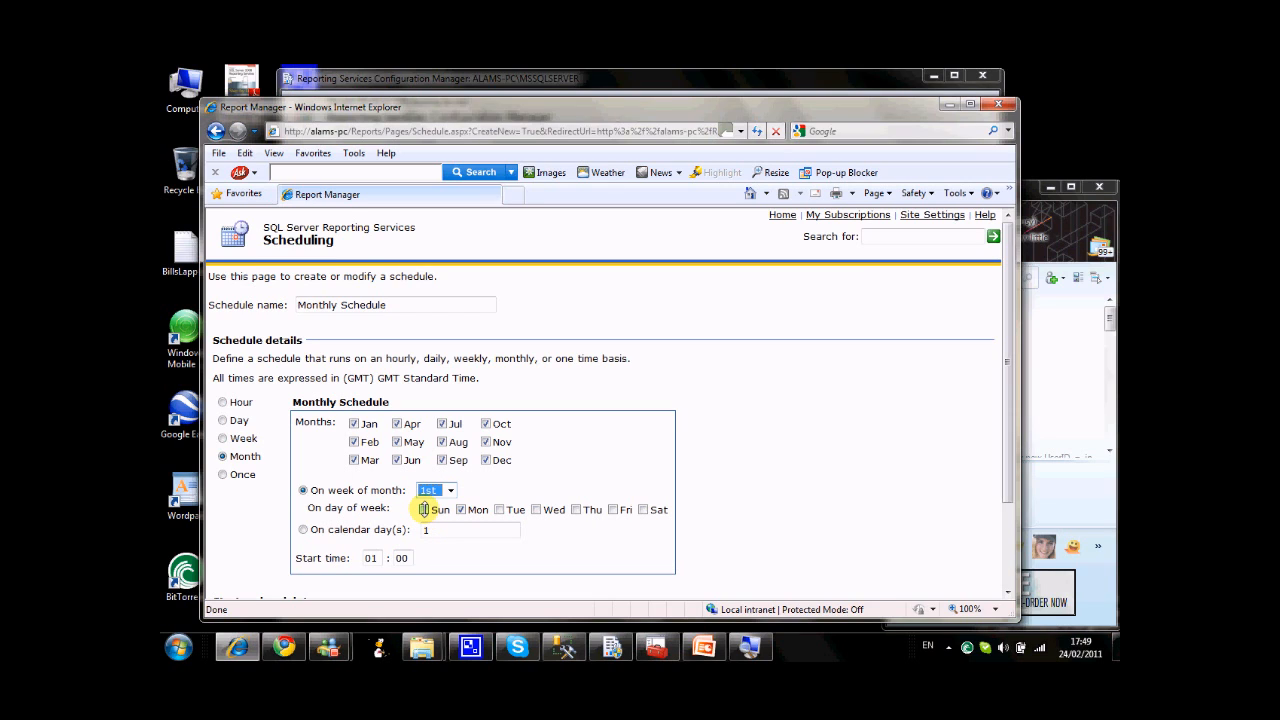
left_click(423, 509)
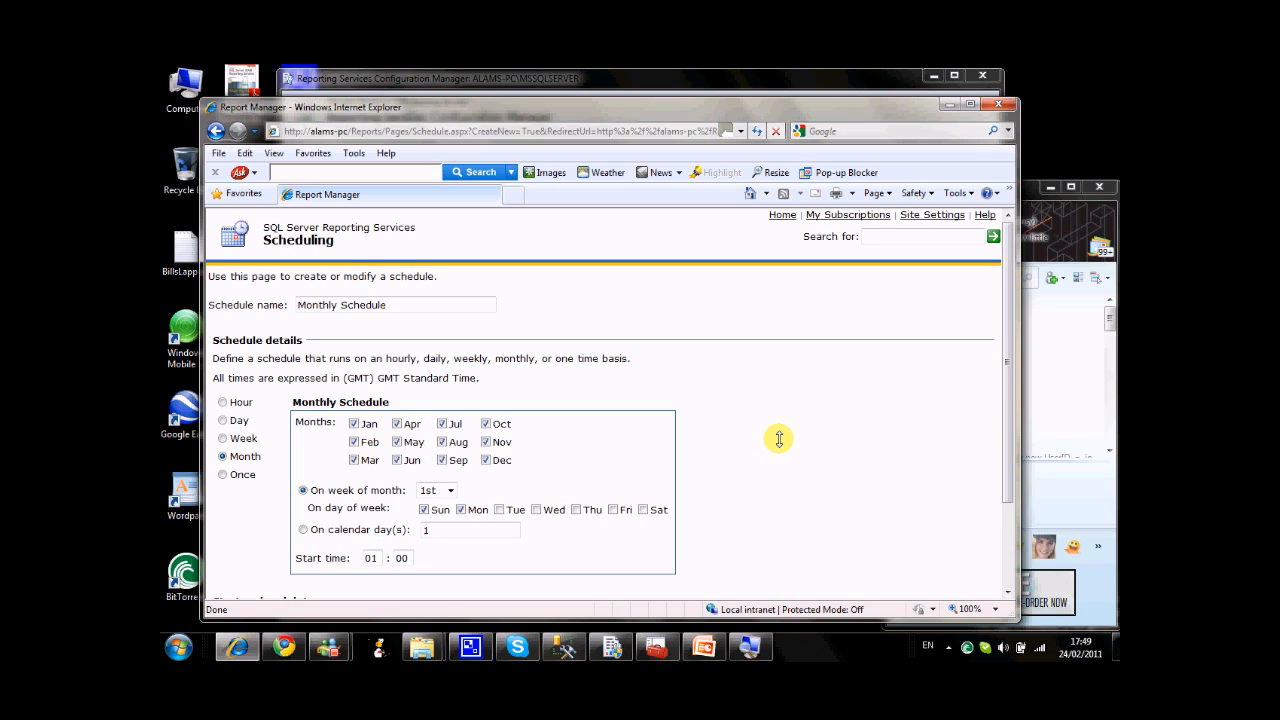
Enable the schedule's stop date option, disable it again, and save Monthly Schedule.
scroll(779, 438, "down", 3)
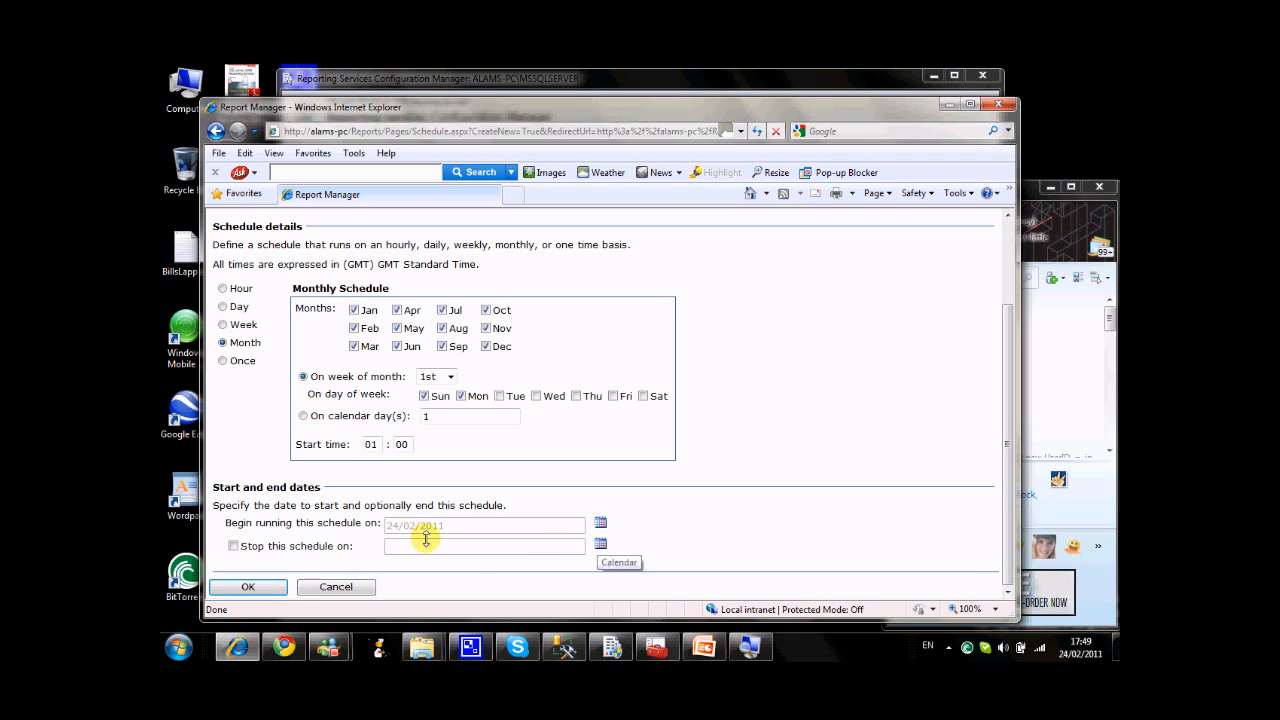
left_click(233, 546)
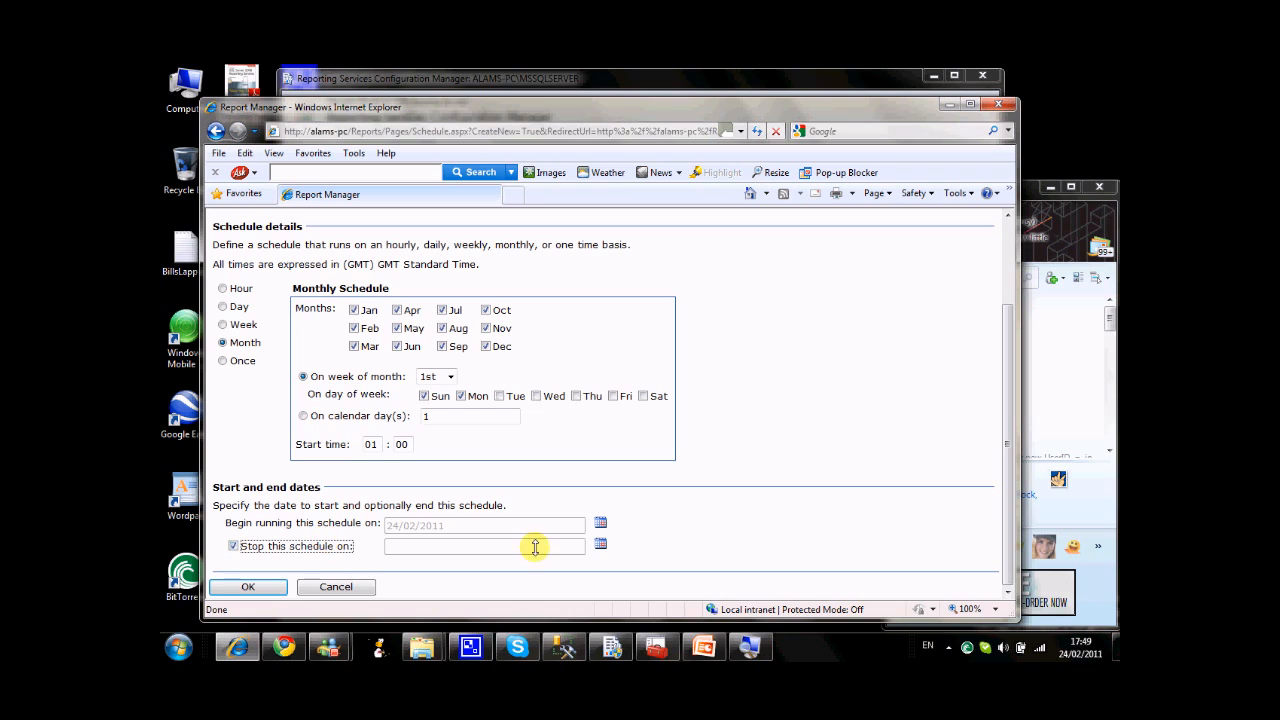
left_click(231, 545)
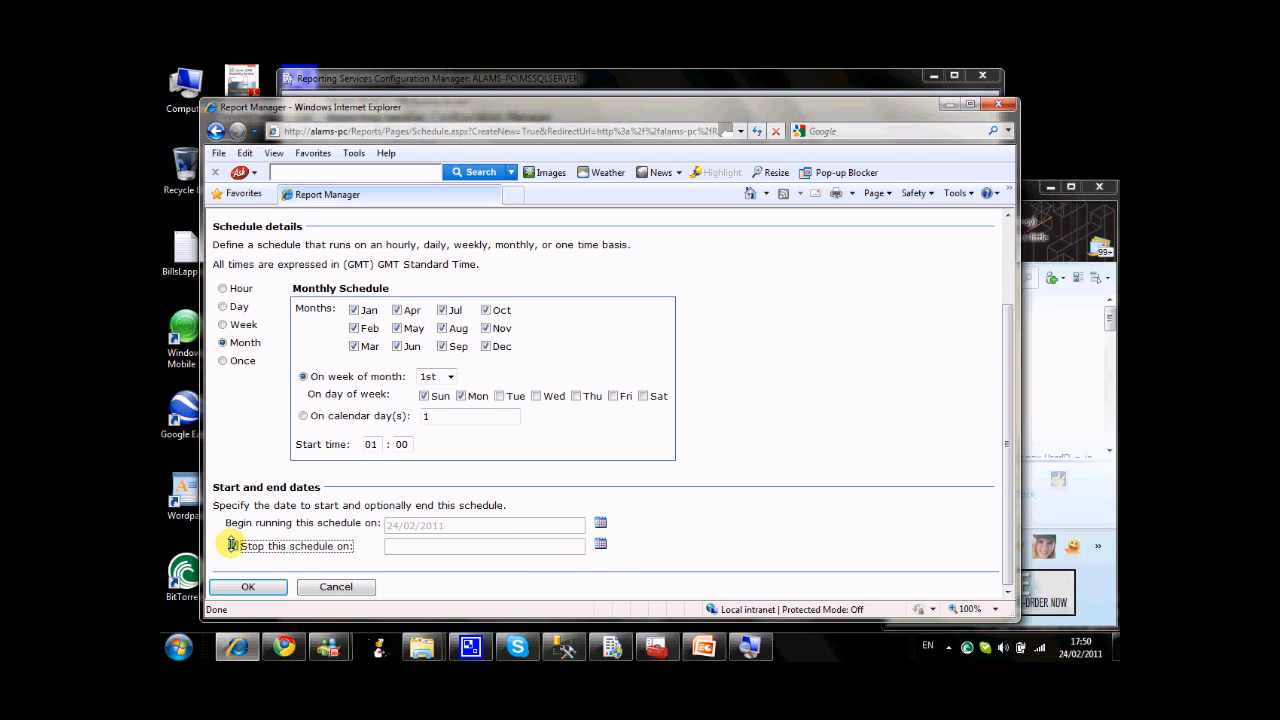
left_click(248, 587)
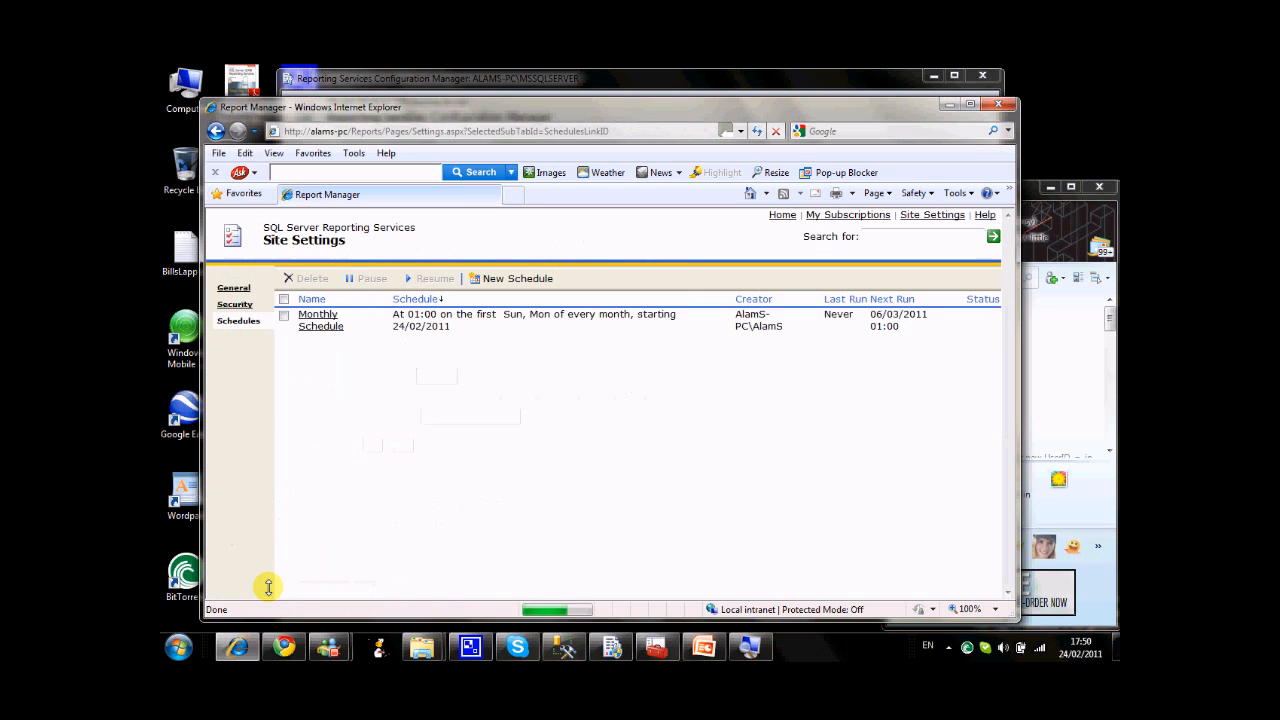
Create another shared schedule named Weekly Schedule with a weekly recurrence on Sunday only.
left_click(480, 277)
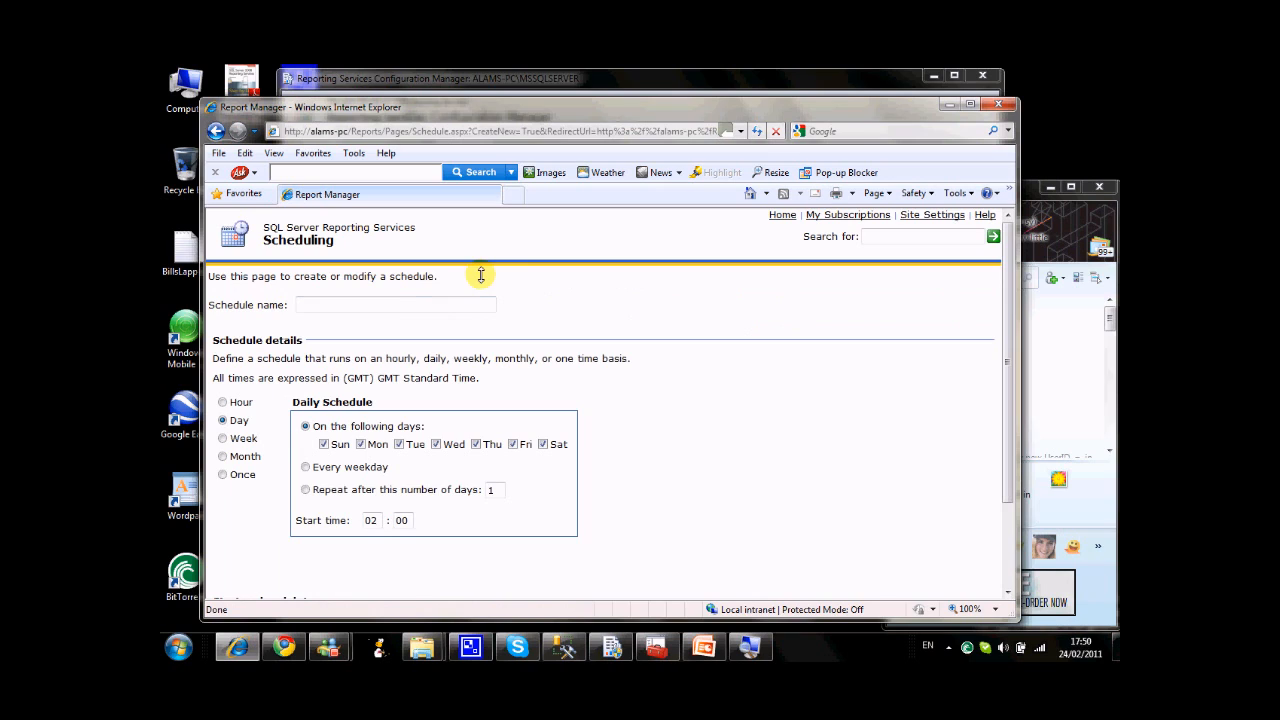
type("W")
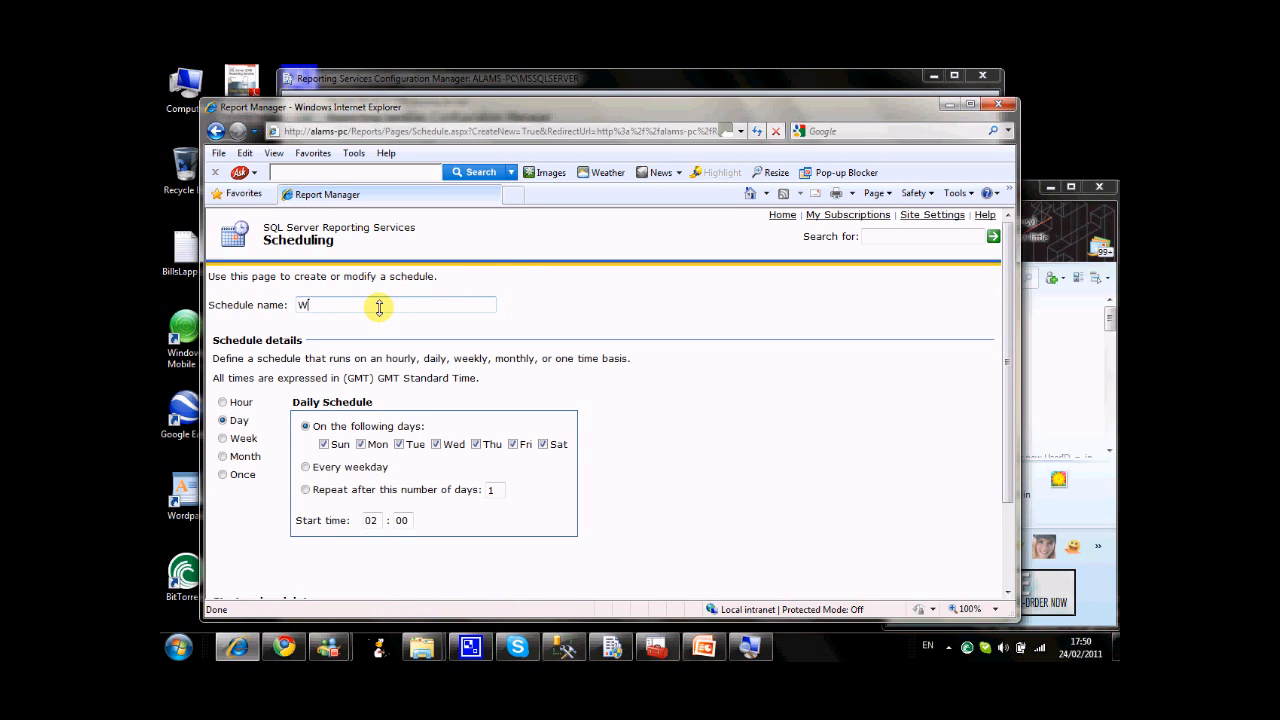
type("eekly Schedule")
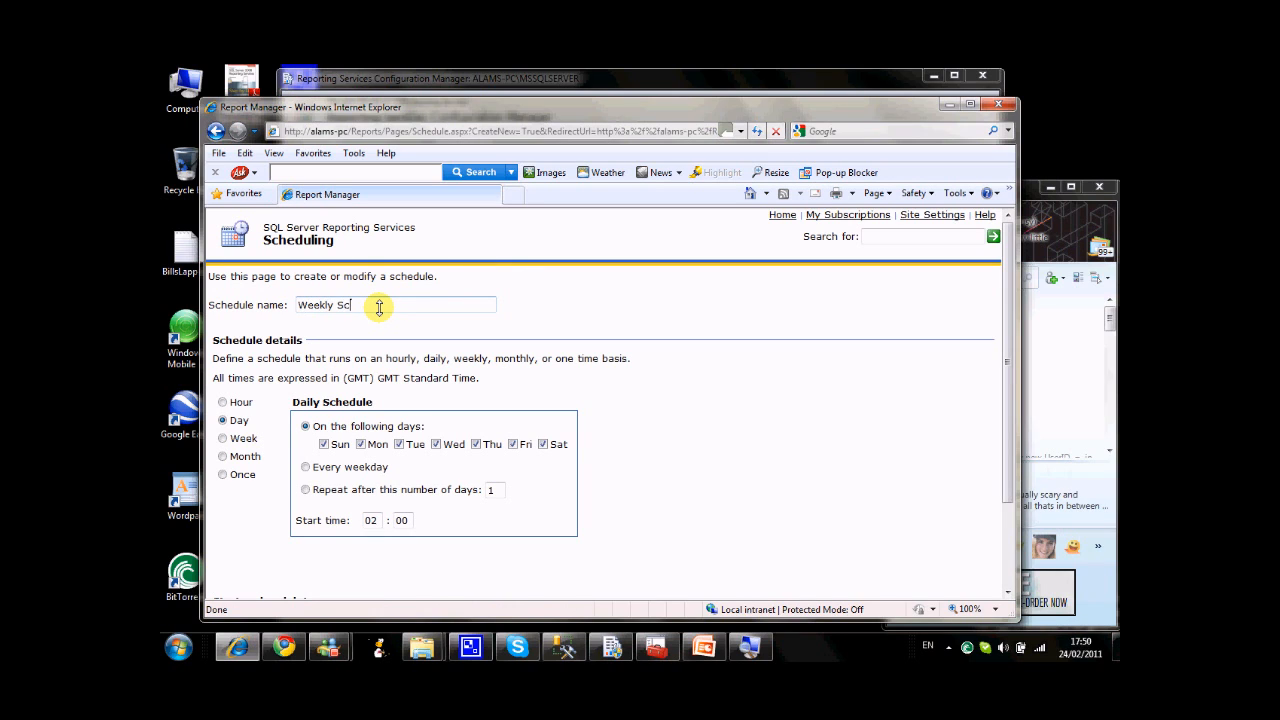
left_click(223, 438)
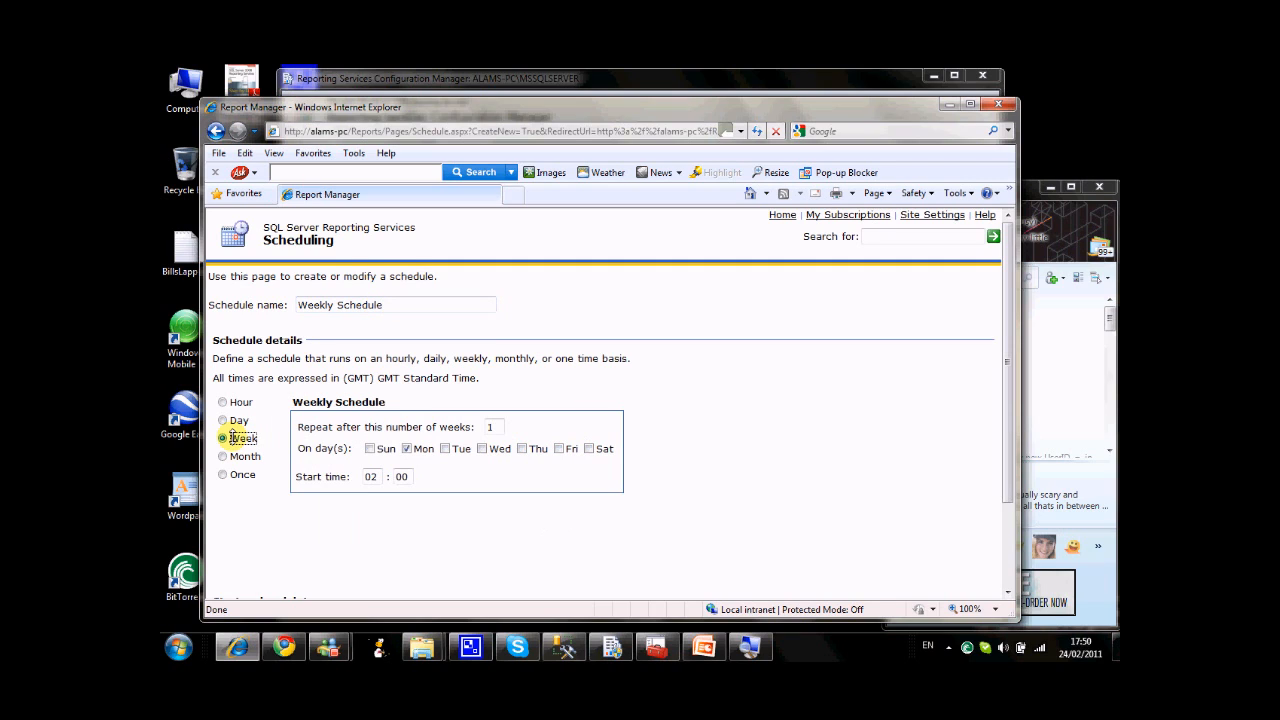
left_click(369, 448)
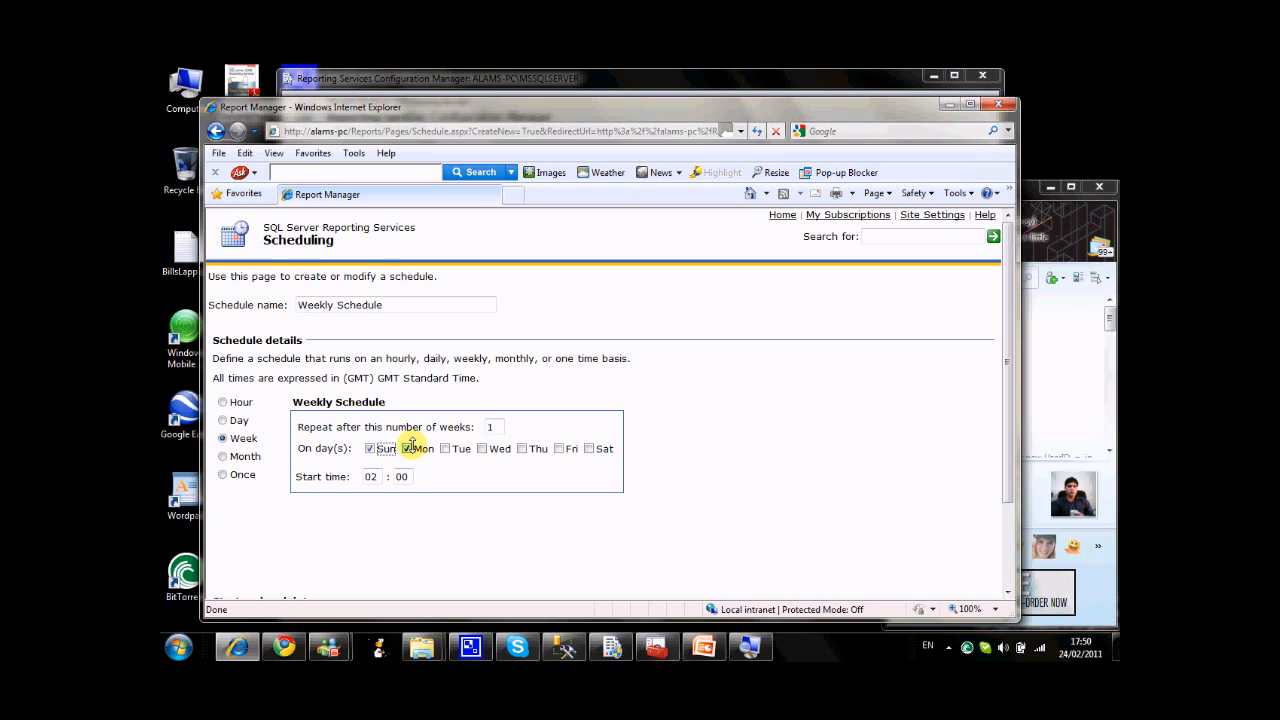
left_click(406, 448)
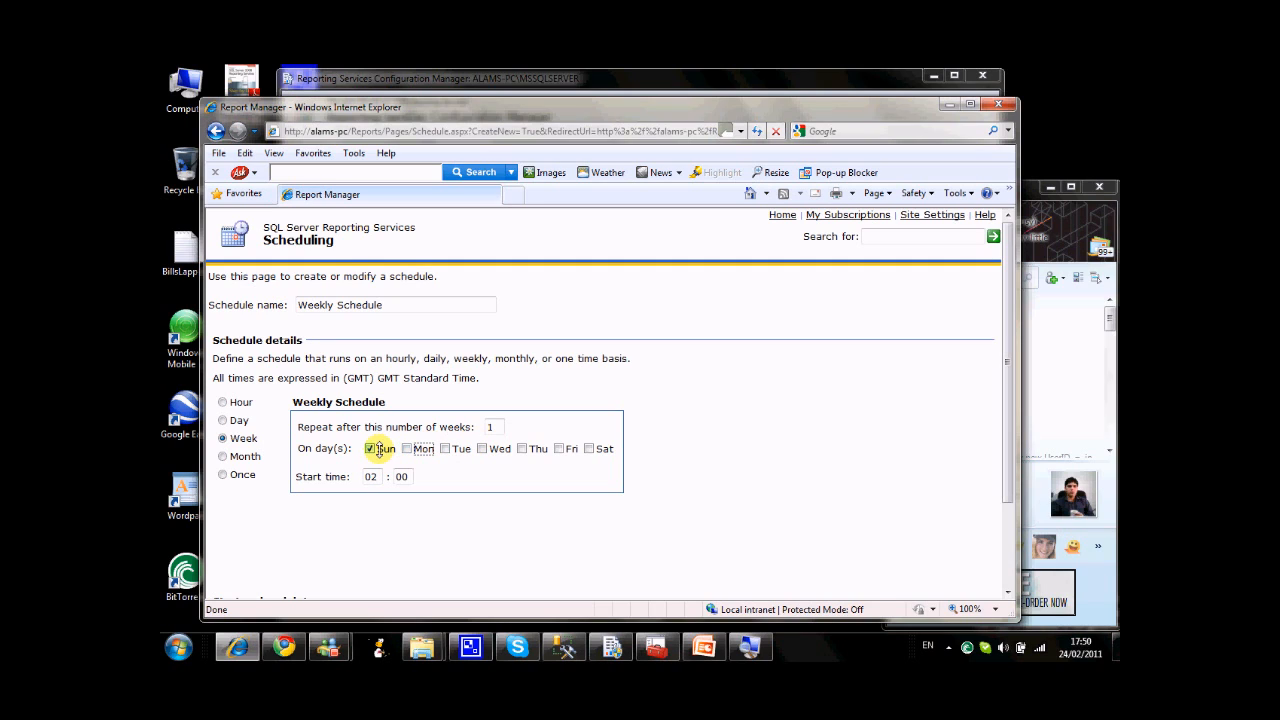
Set the start time of Weekly Schedule to 01:30.
left_click(373, 476)
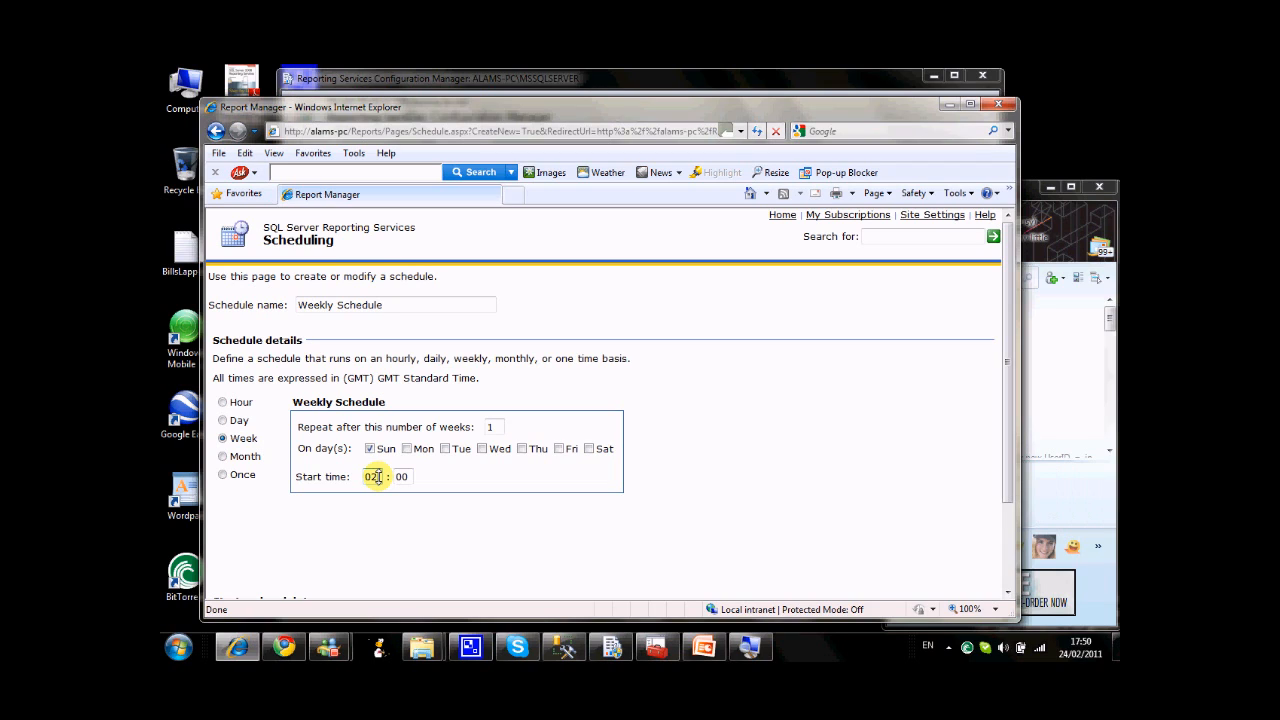
key("BackSpace")
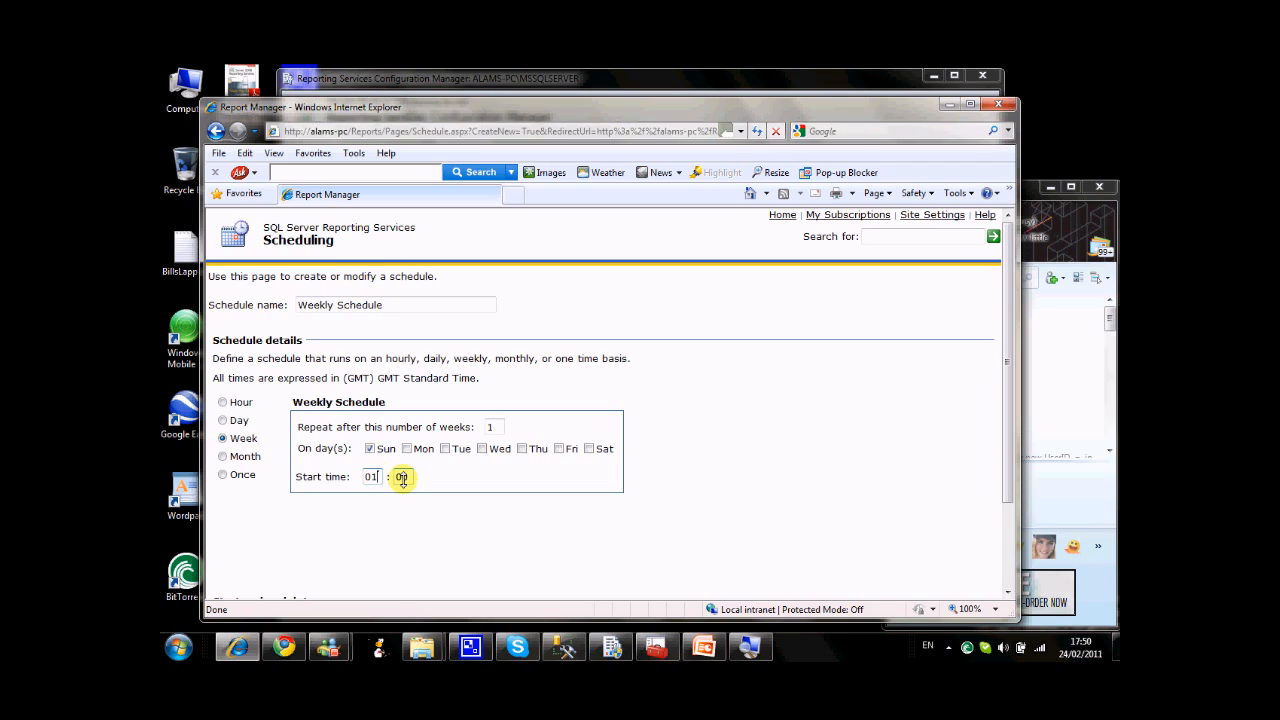
key("BackSpace")
key("BackSpace")
type("3")
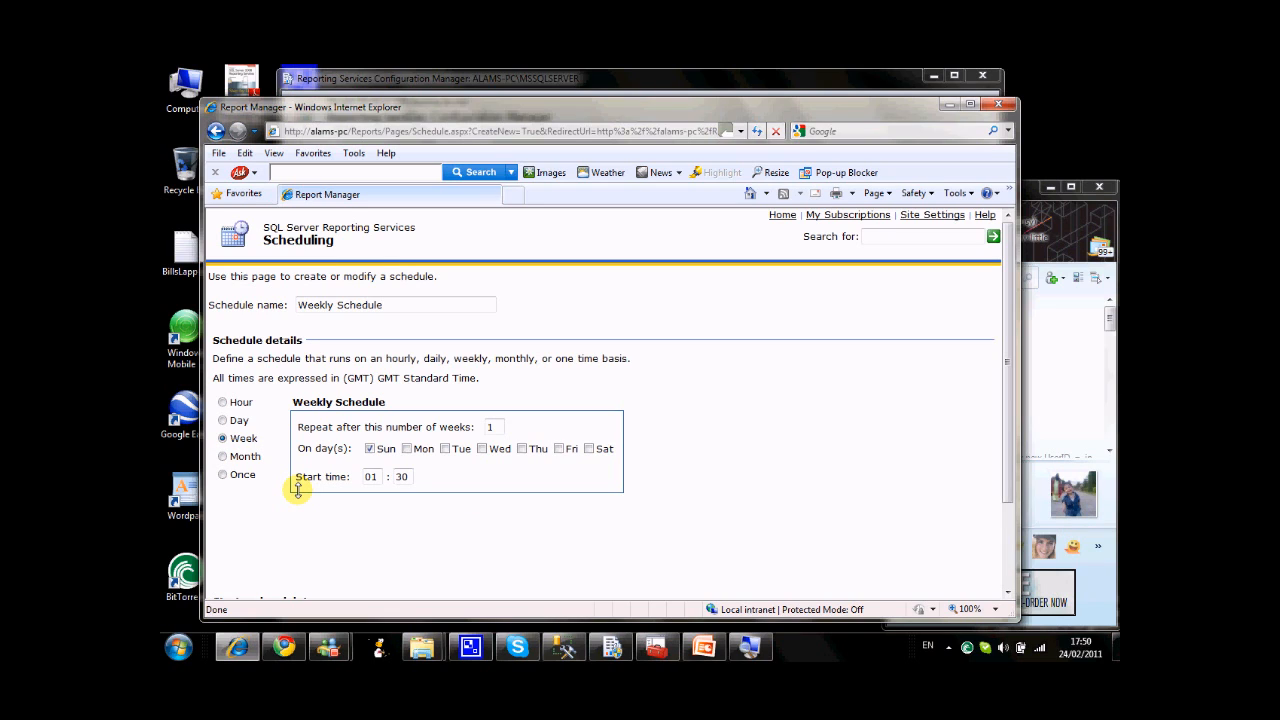
scroll(386, 529, "down", 2)
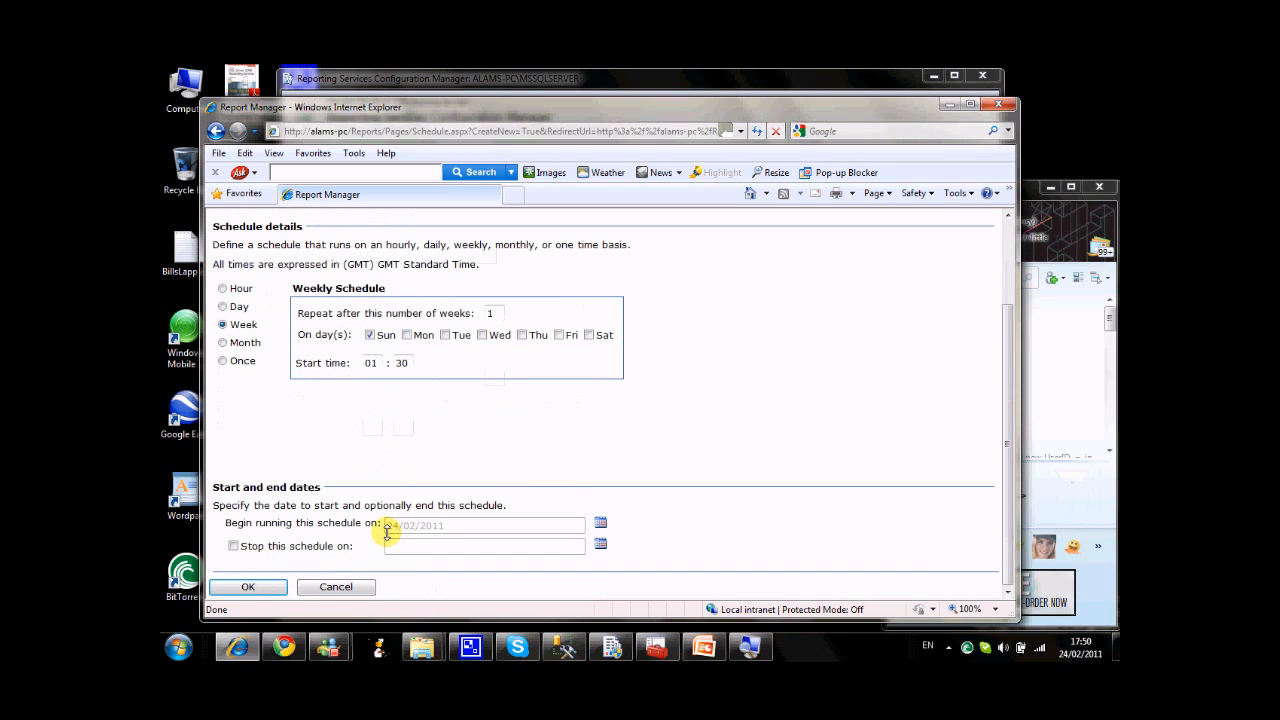
Save Weekly Schedule and set up another shared schedule with a daily recurrence on all seven days at 02:00.
left_click(266, 587)
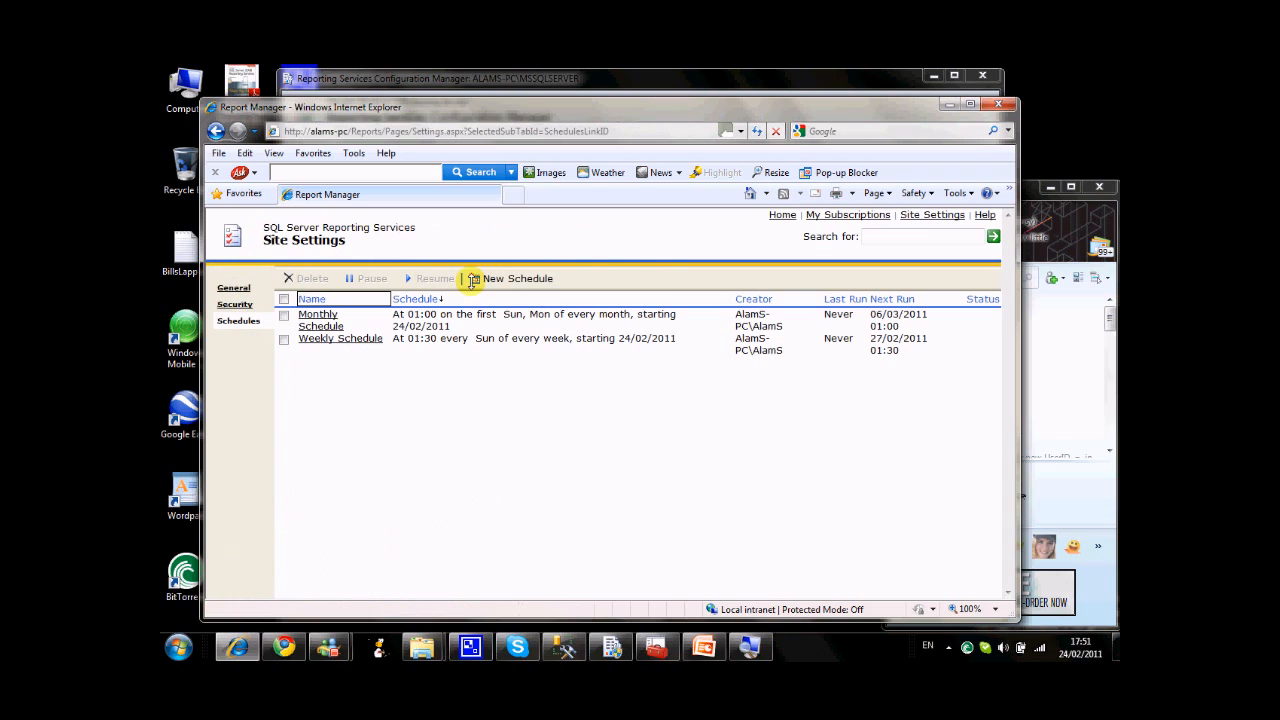
left_click(472, 279)
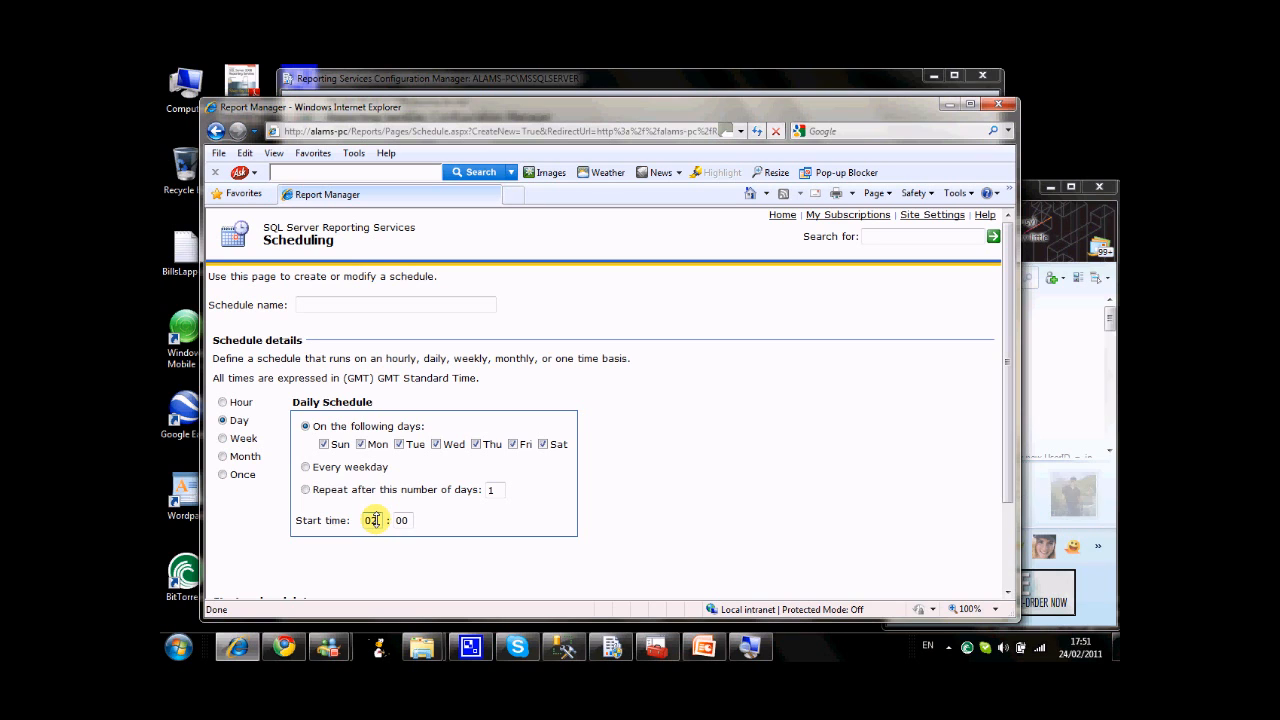
scroll(443, 570, "down", 1)
scroll(443, 570, "down", 1)
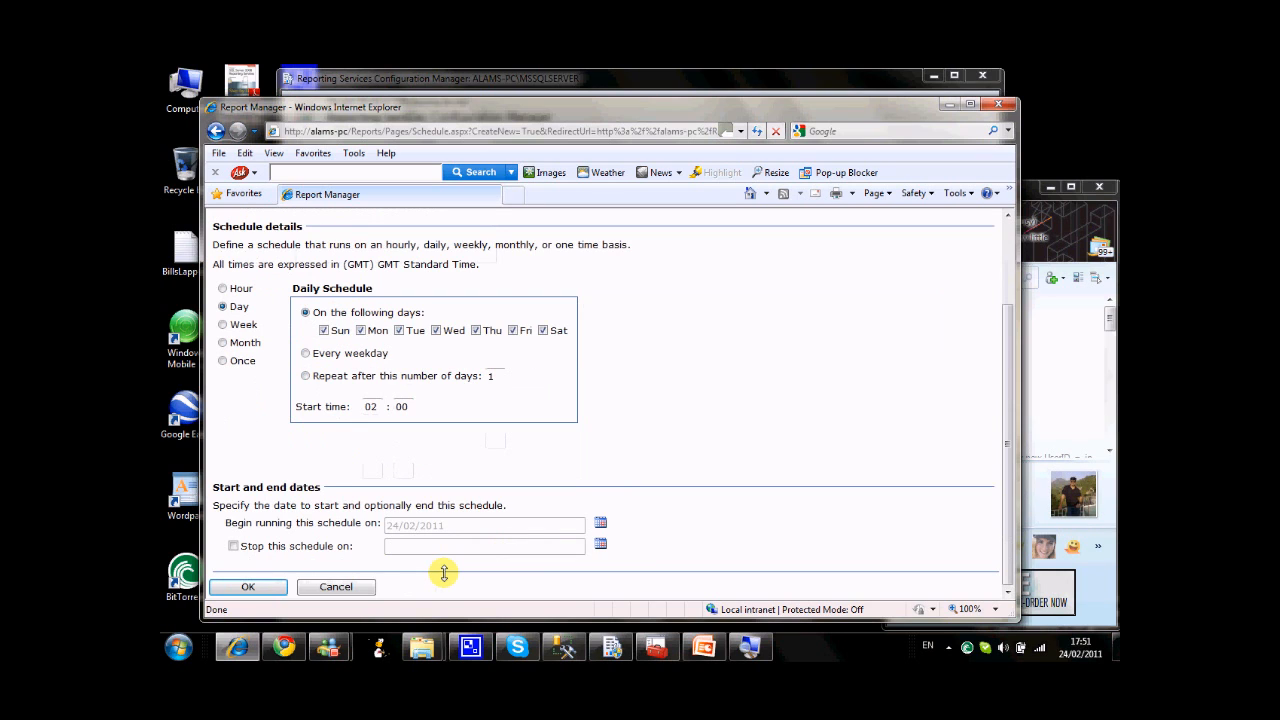
left_click(249, 587)
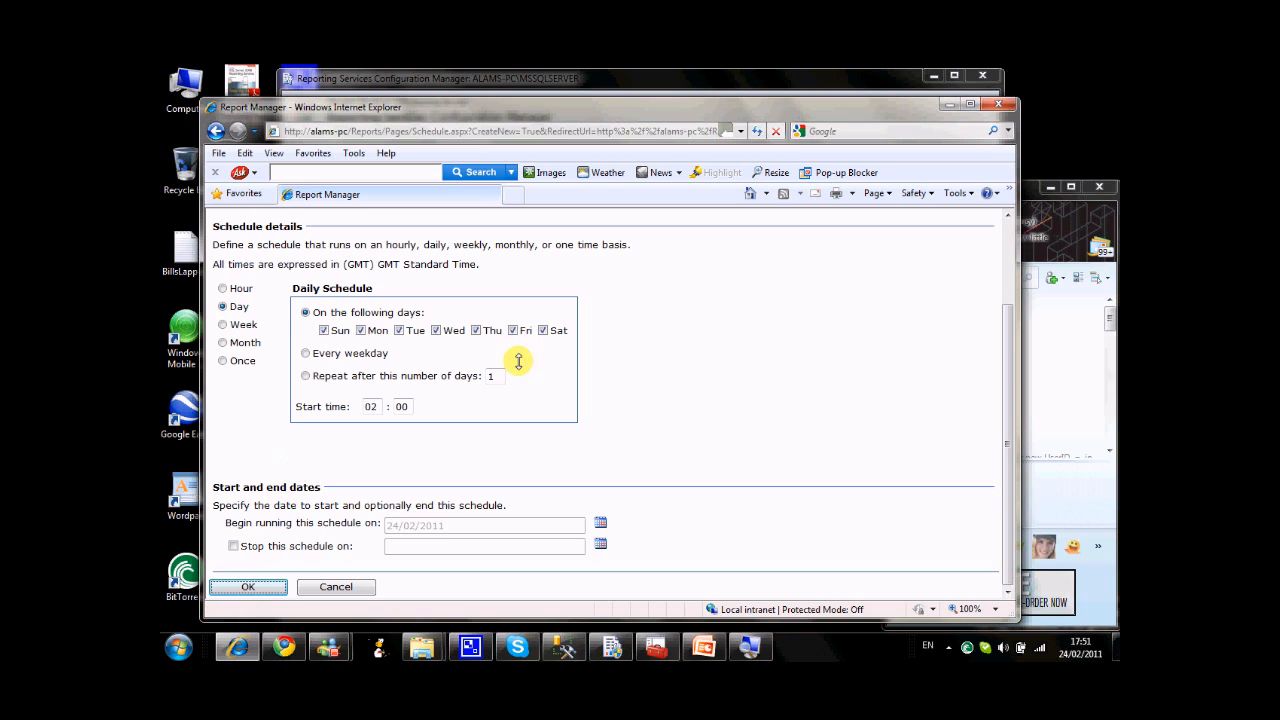
Name the new shared schedule Daily Schedule and save it.
scroll(704, 337, "up", 1)
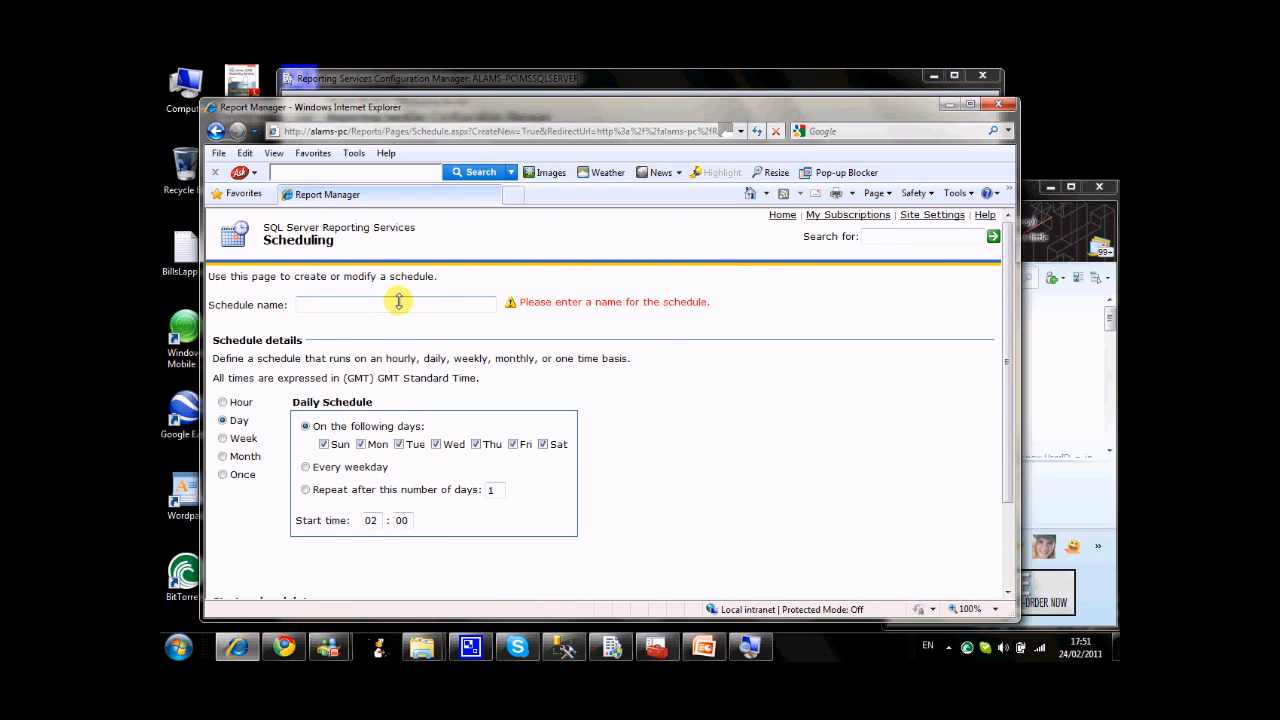
type("Daily Schedule")
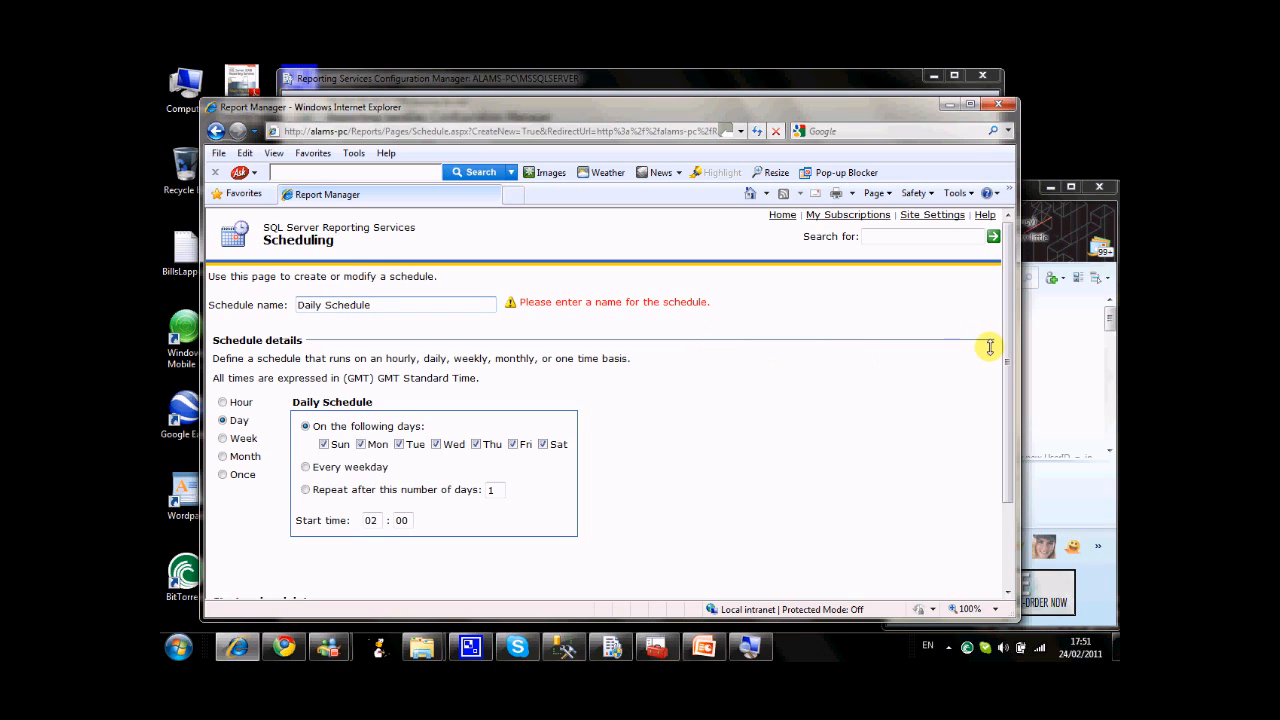
left_click_drag(1004, 349, 1000, 506)
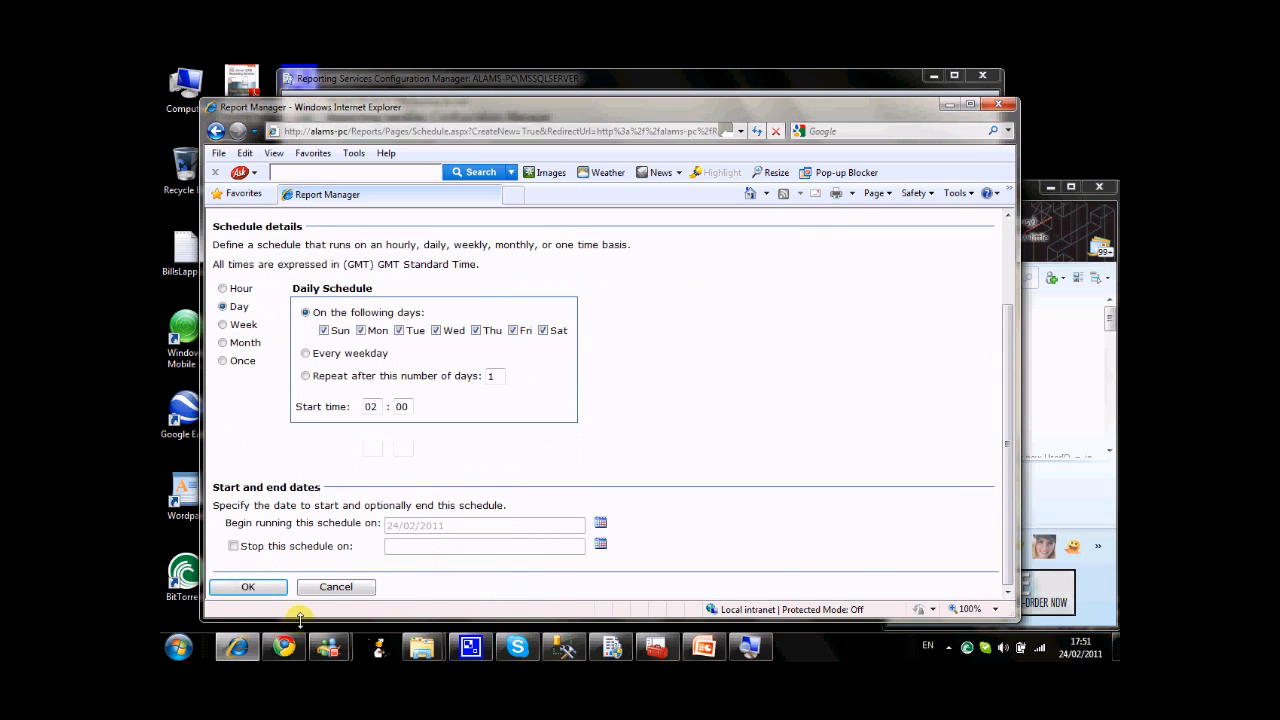
left_click(251, 587)
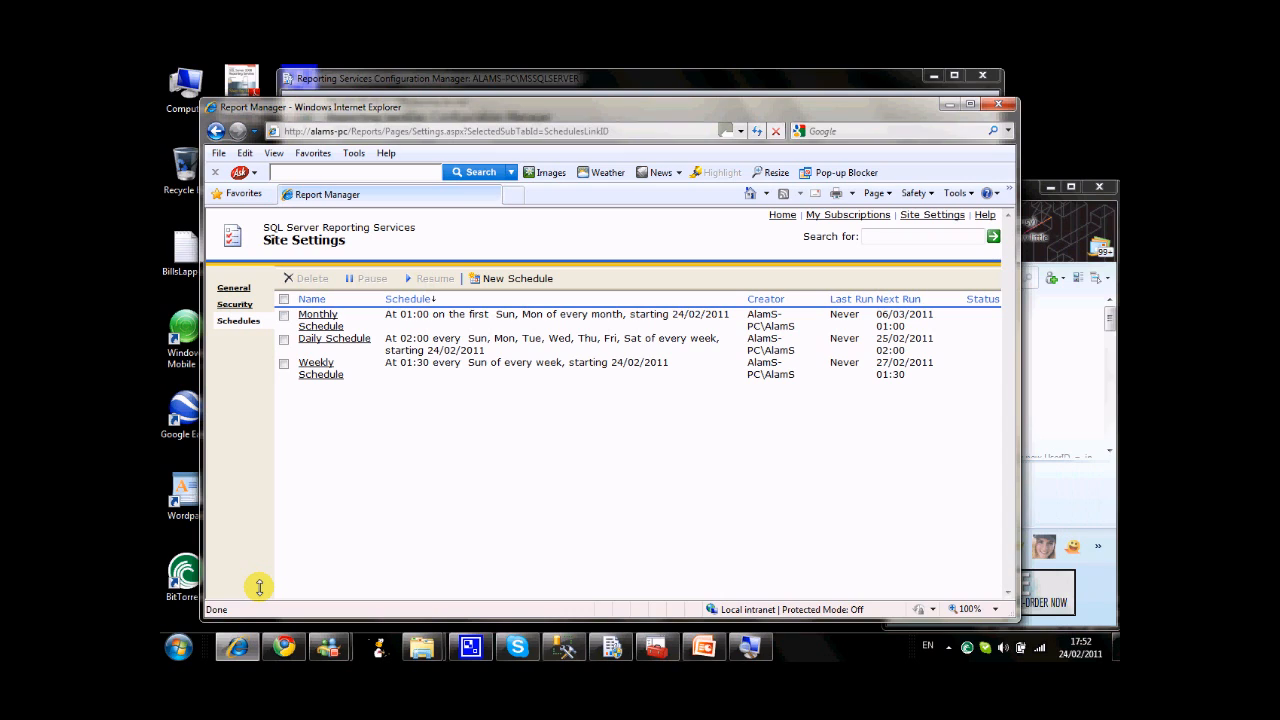
Open the existing file-share subscription of ProductReport in the ProductReports folder for editing.
left_click(432, 299)
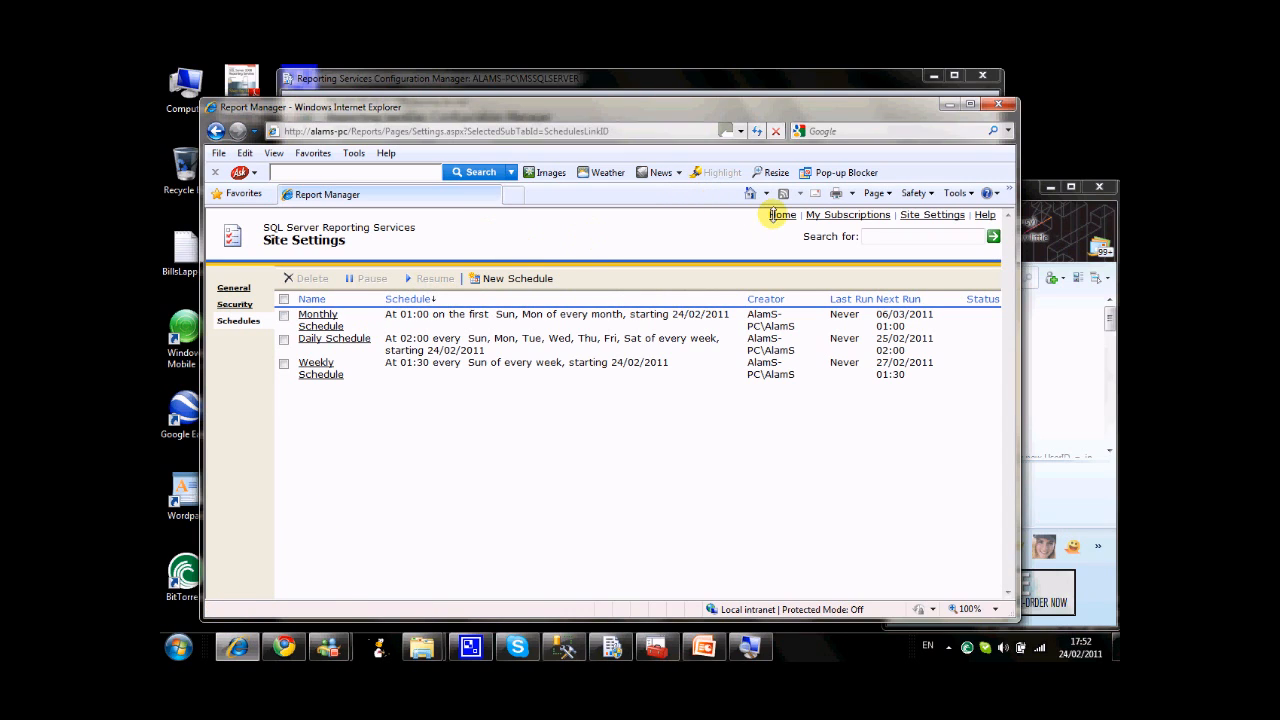
left_click(776, 214)
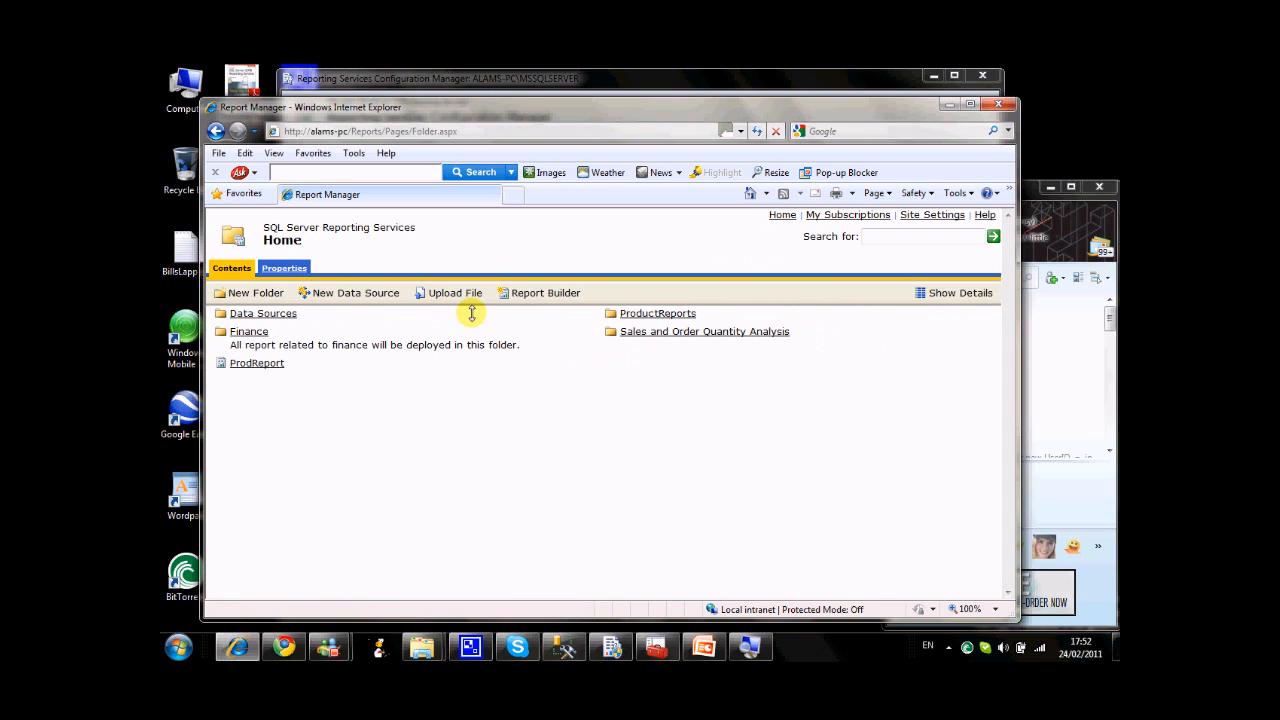
left_click(626, 315)
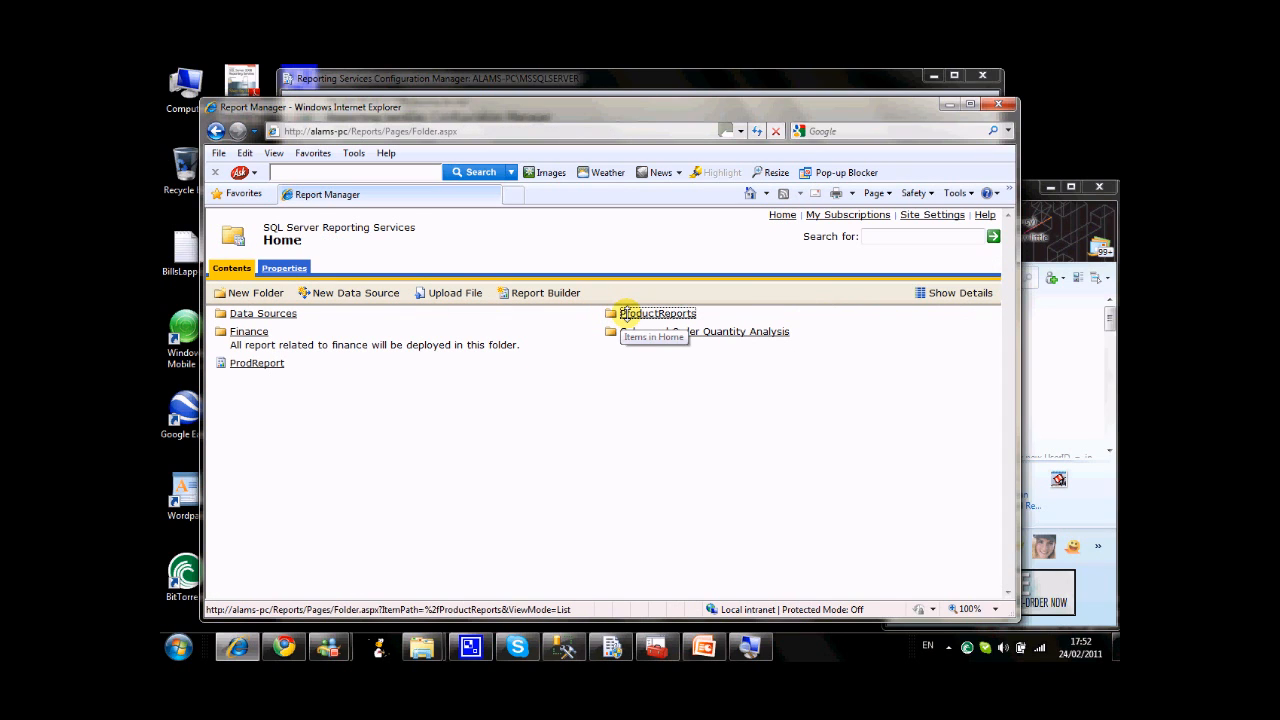
left_click(281, 312)
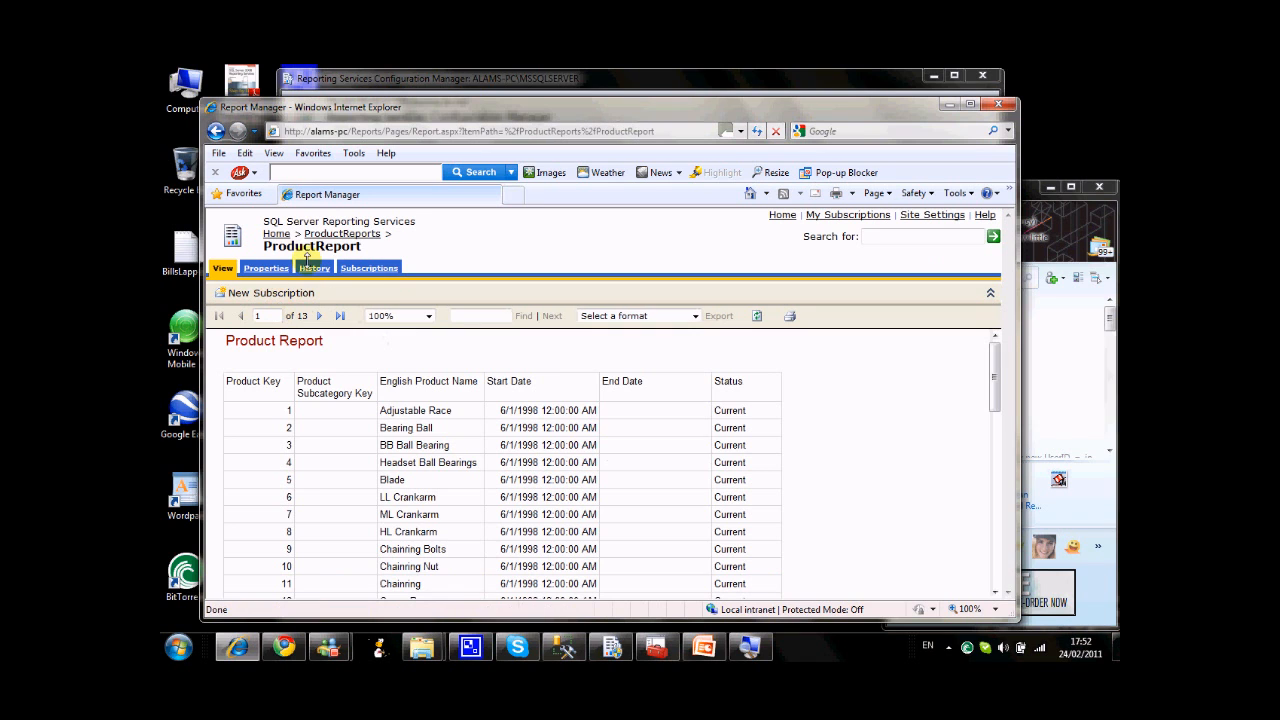
left_click(369, 267)
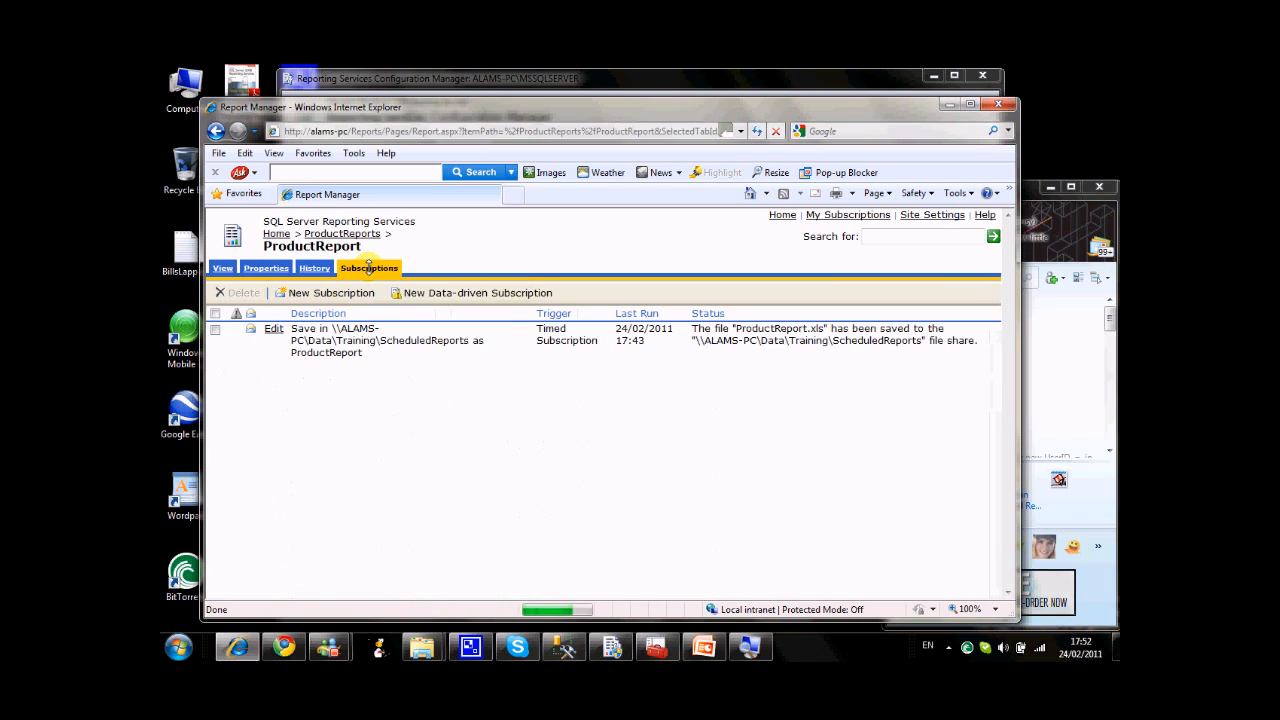
left_click(272, 327)
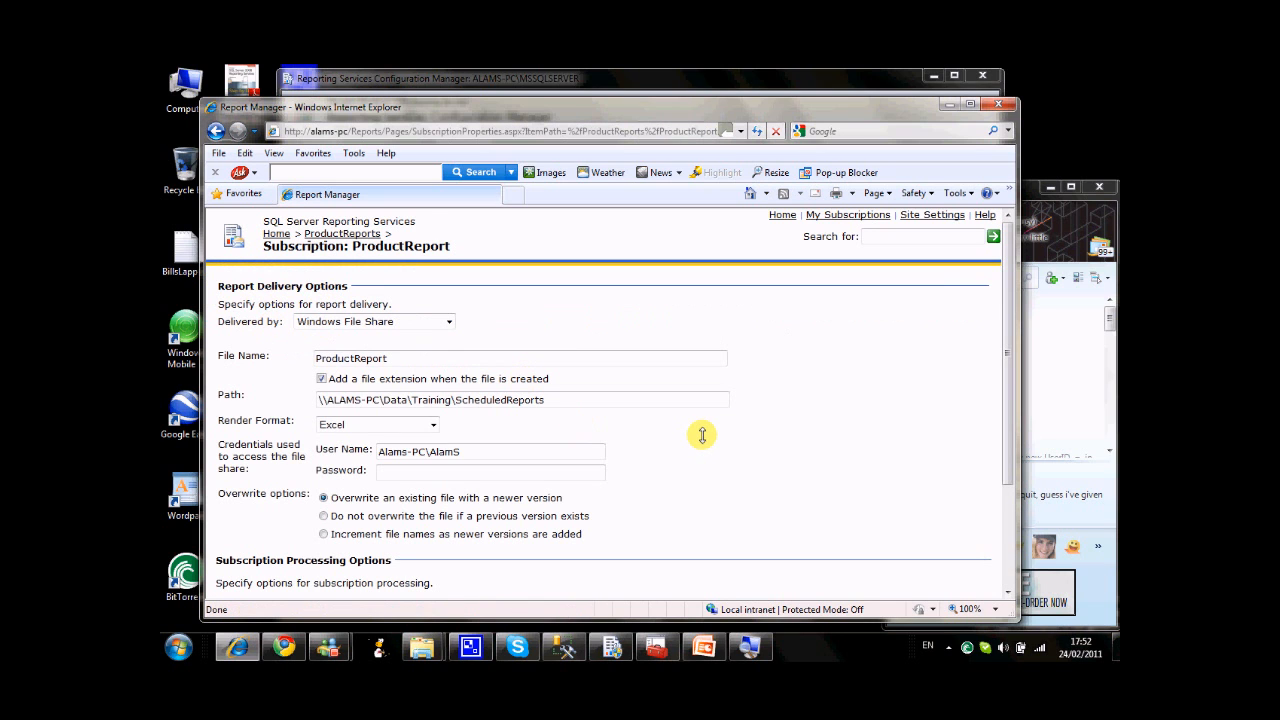
Set the ProductReport subscription to run on the shared schedule Weekly Schedule.
scroll(702, 435, "down", 3)
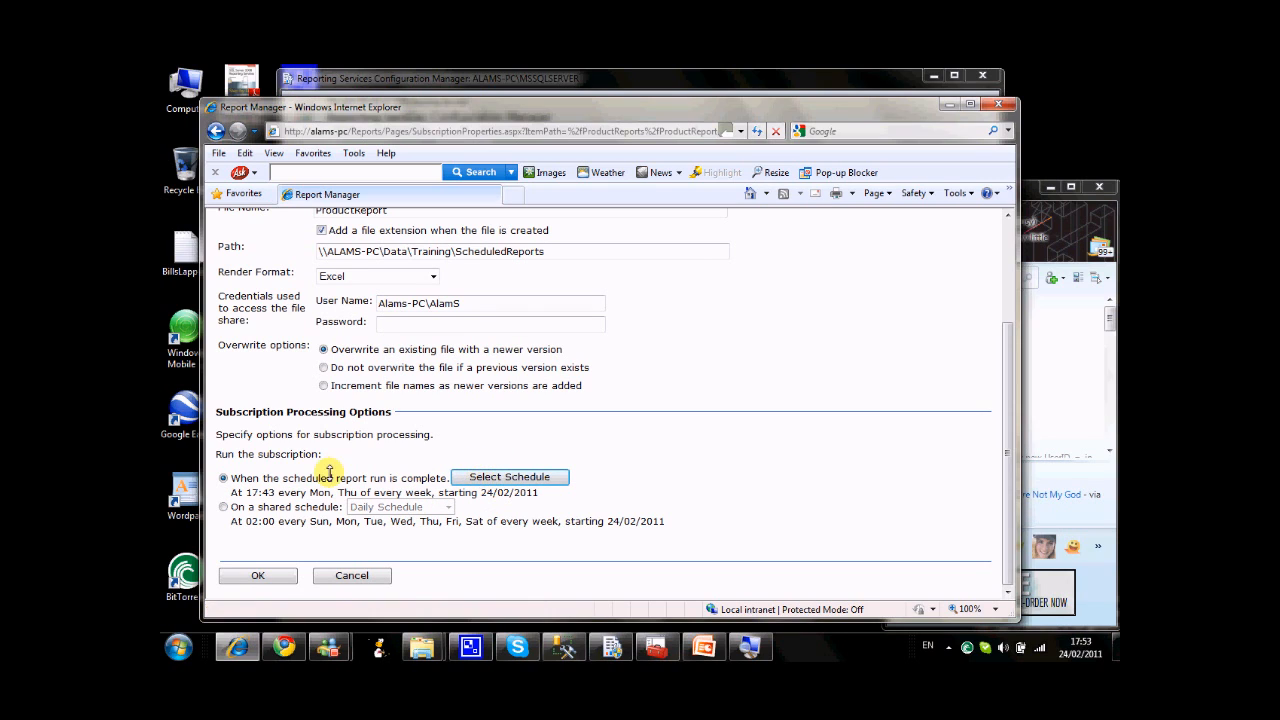
left_click(223, 507)
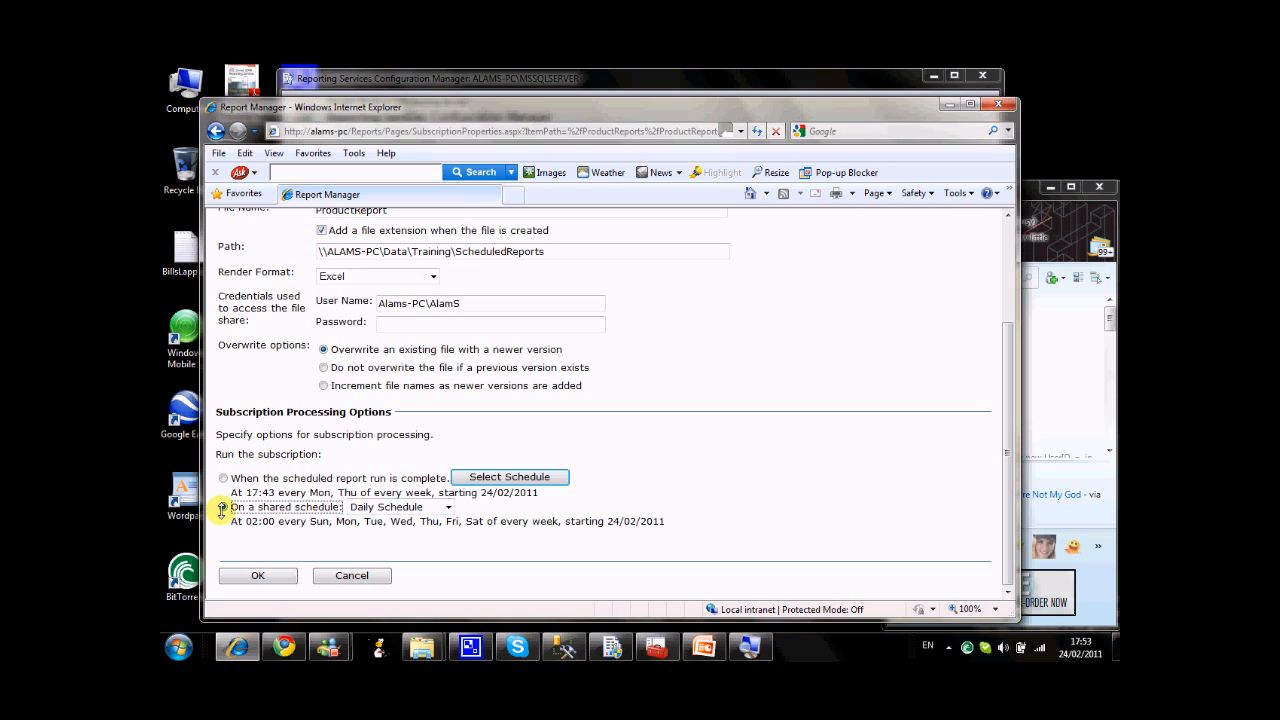
left_click(448, 507)
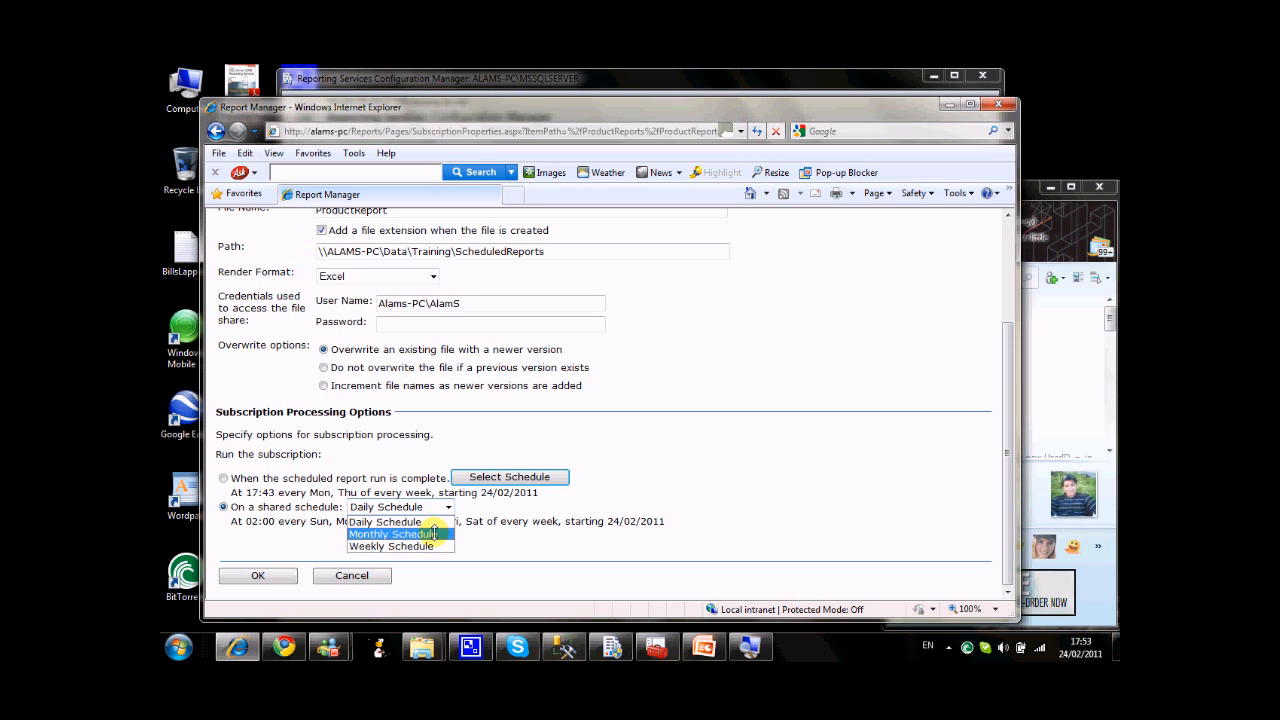
left_click(425, 545)
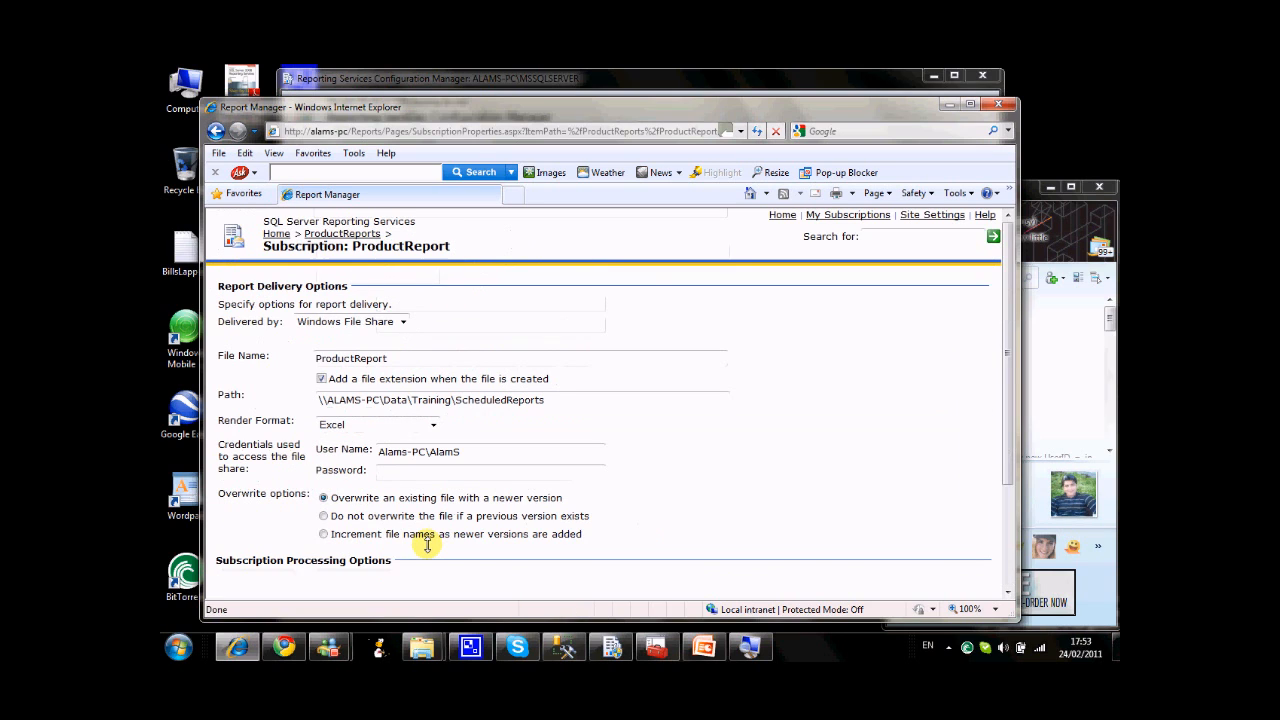
scroll(820, 449, "down", 3)
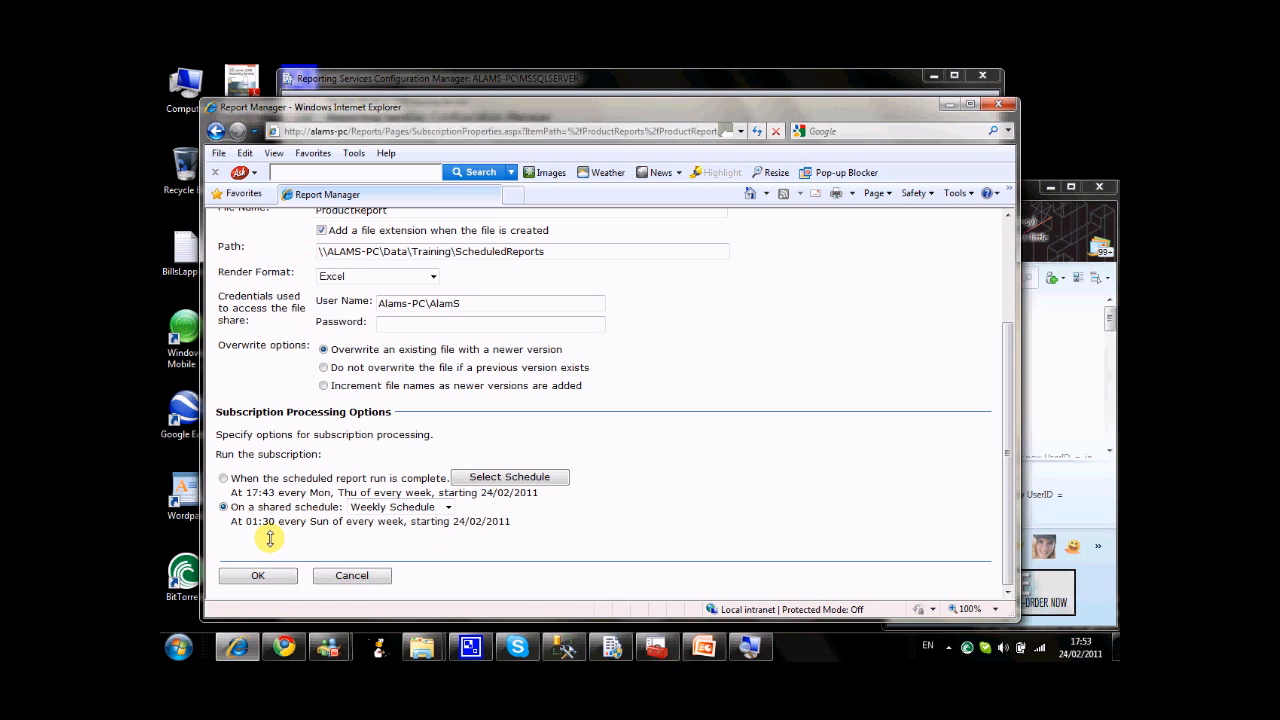
Enter the account password for accessing the file share and save the ProductReport subscription.
left_click(257, 575)
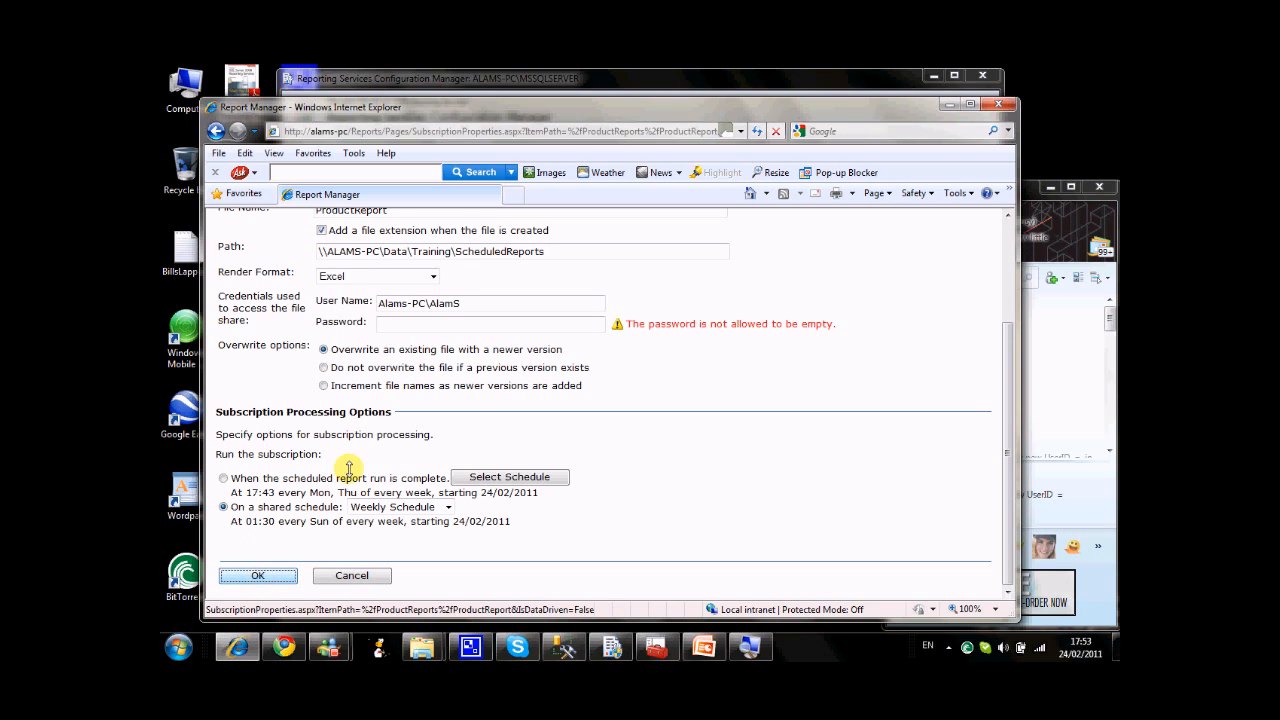
left_click(455, 328)
type("p••••")
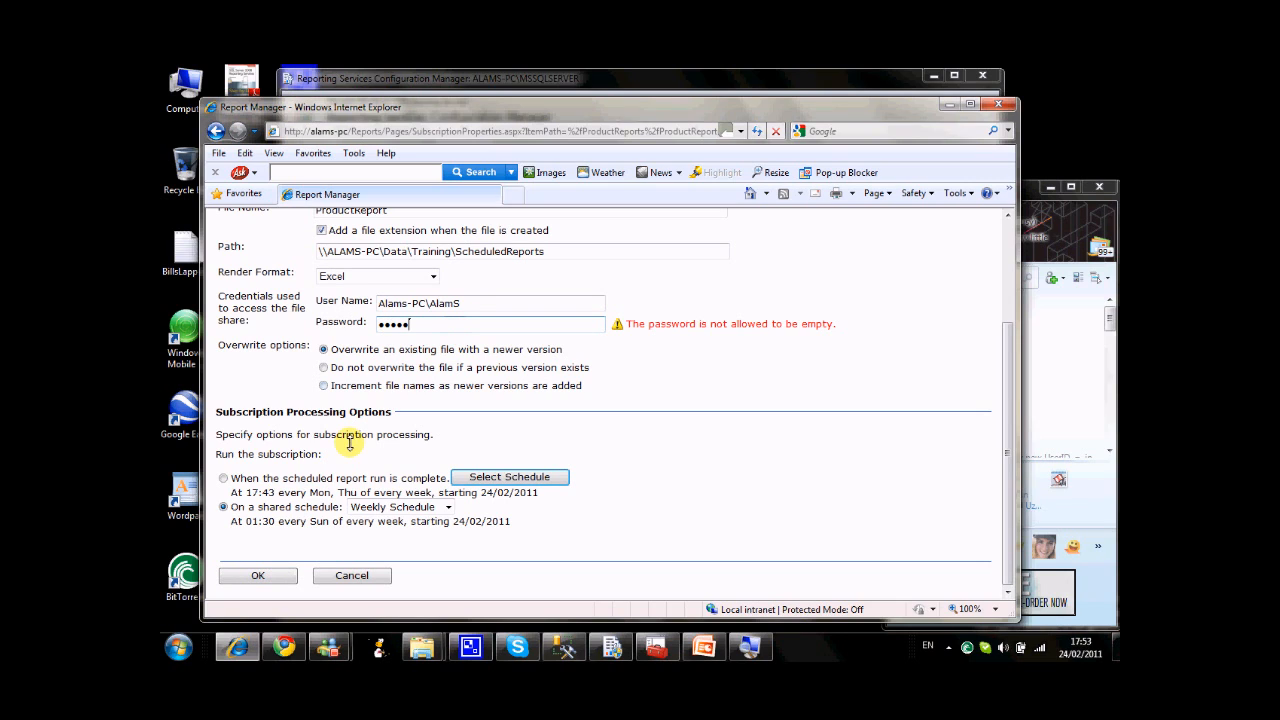
left_click(267, 576)
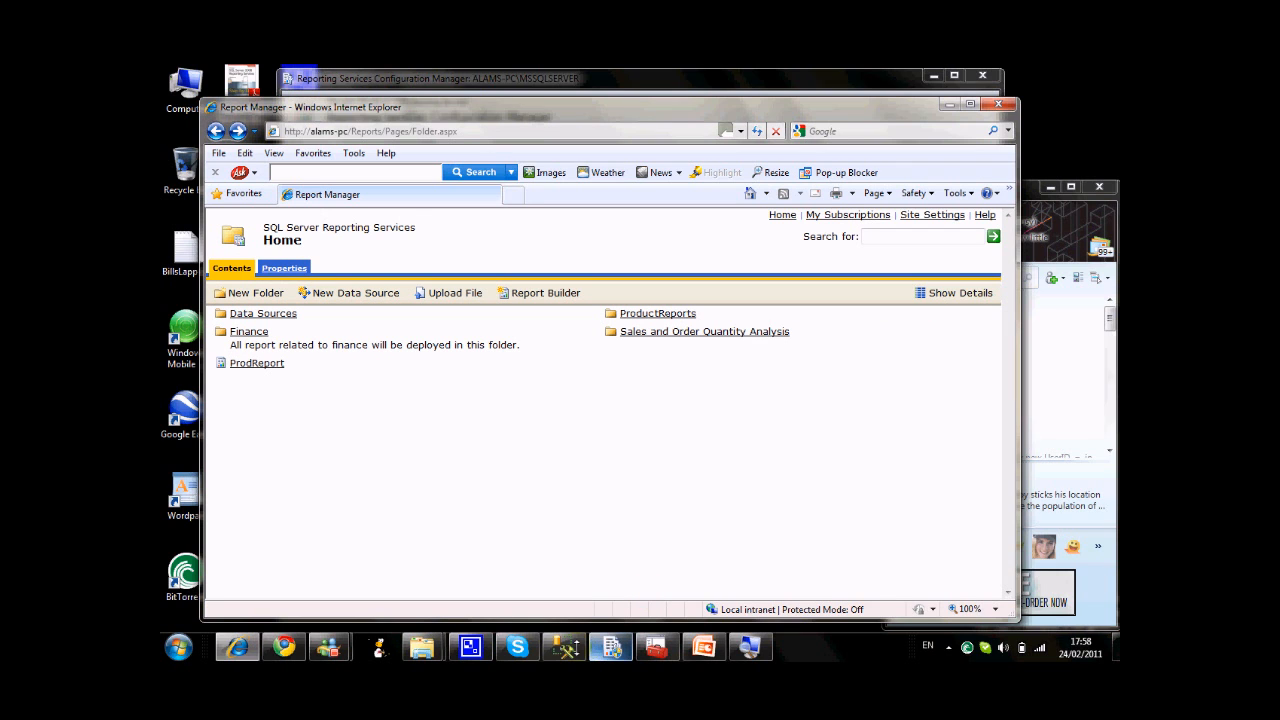
Switch to PowerPoint to review the SSRS slide on subscription delivery and types, and return to Report Manager's Home folder.
mouse_move(611, 647)
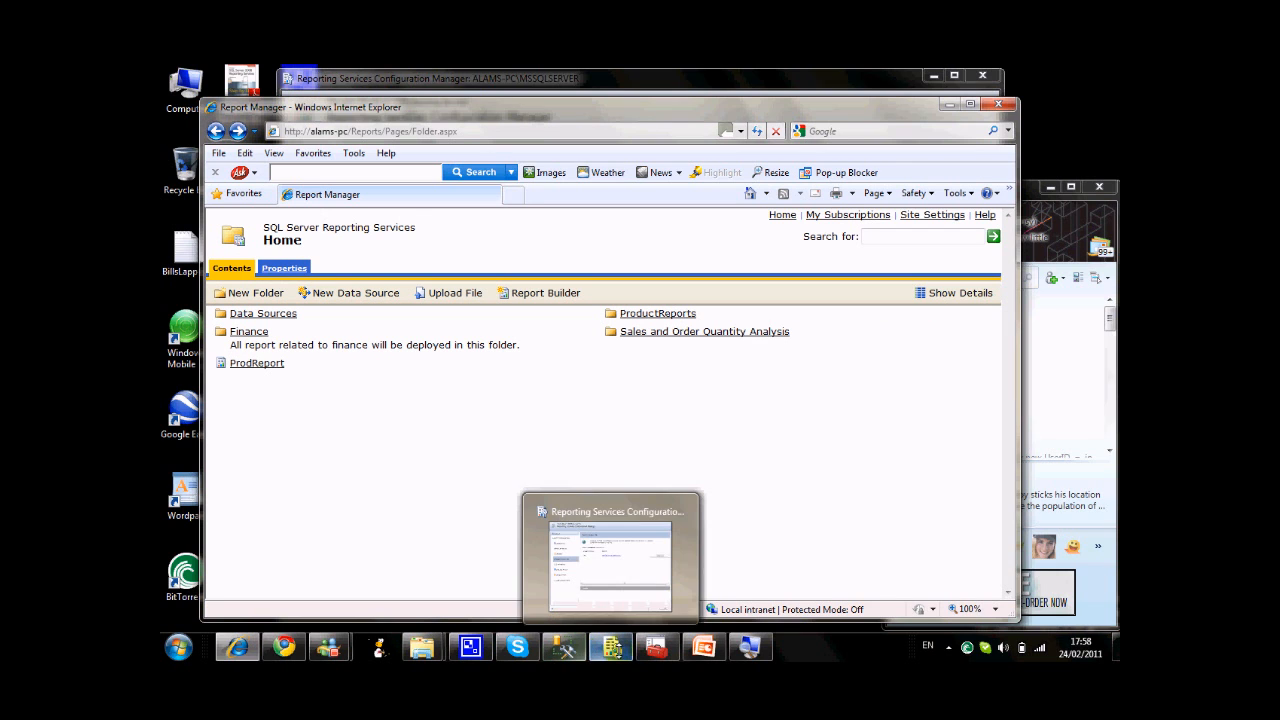
left_click(704, 647)
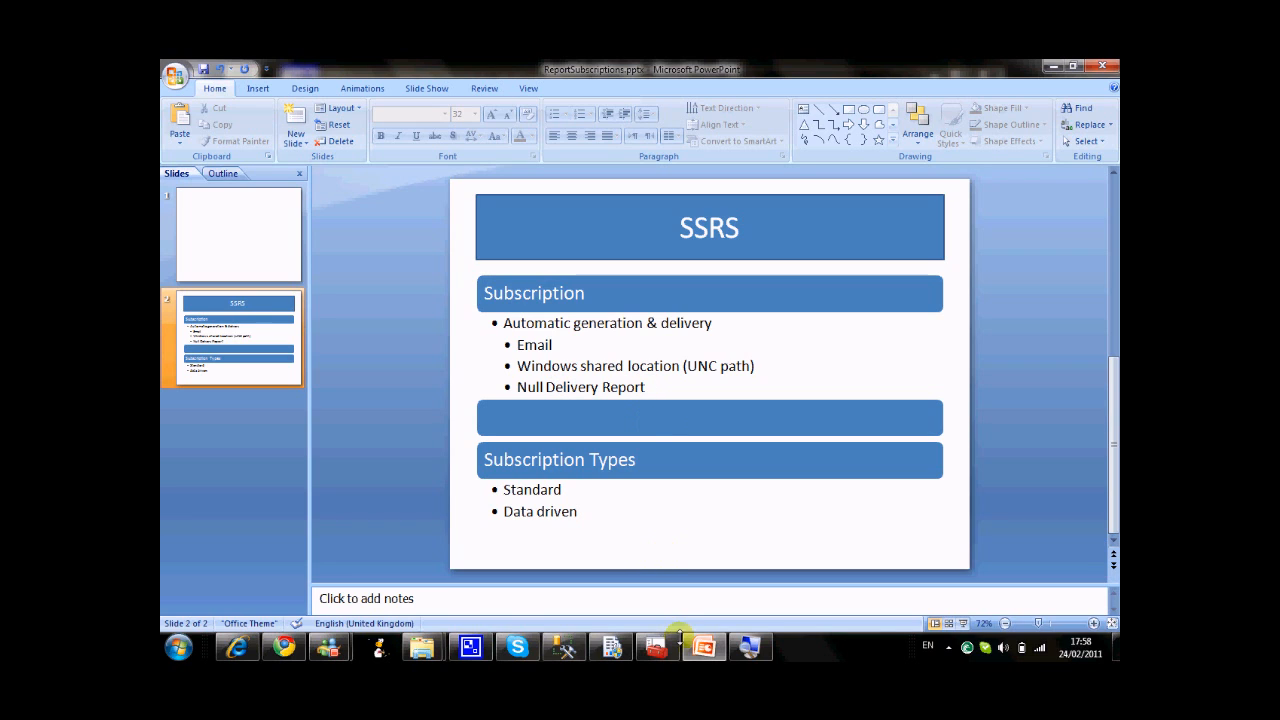
left_click(237, 647)
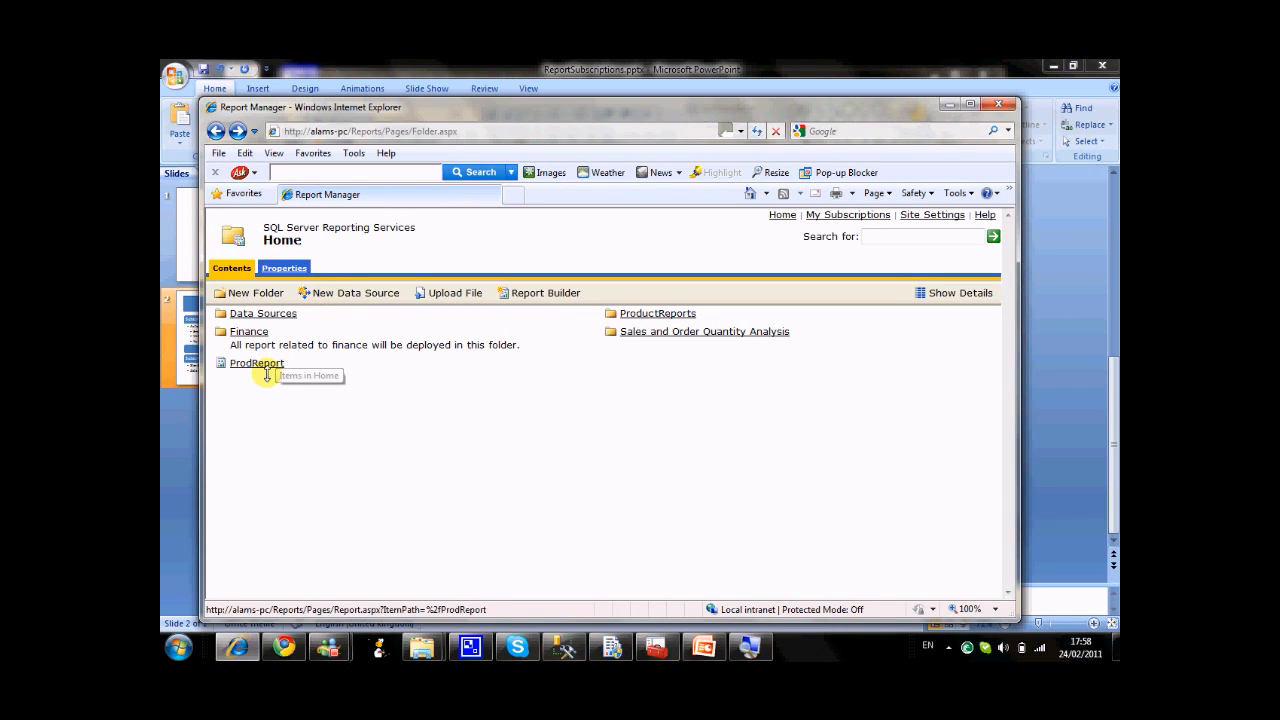
left_click_drag(280, 364, 231, 364)
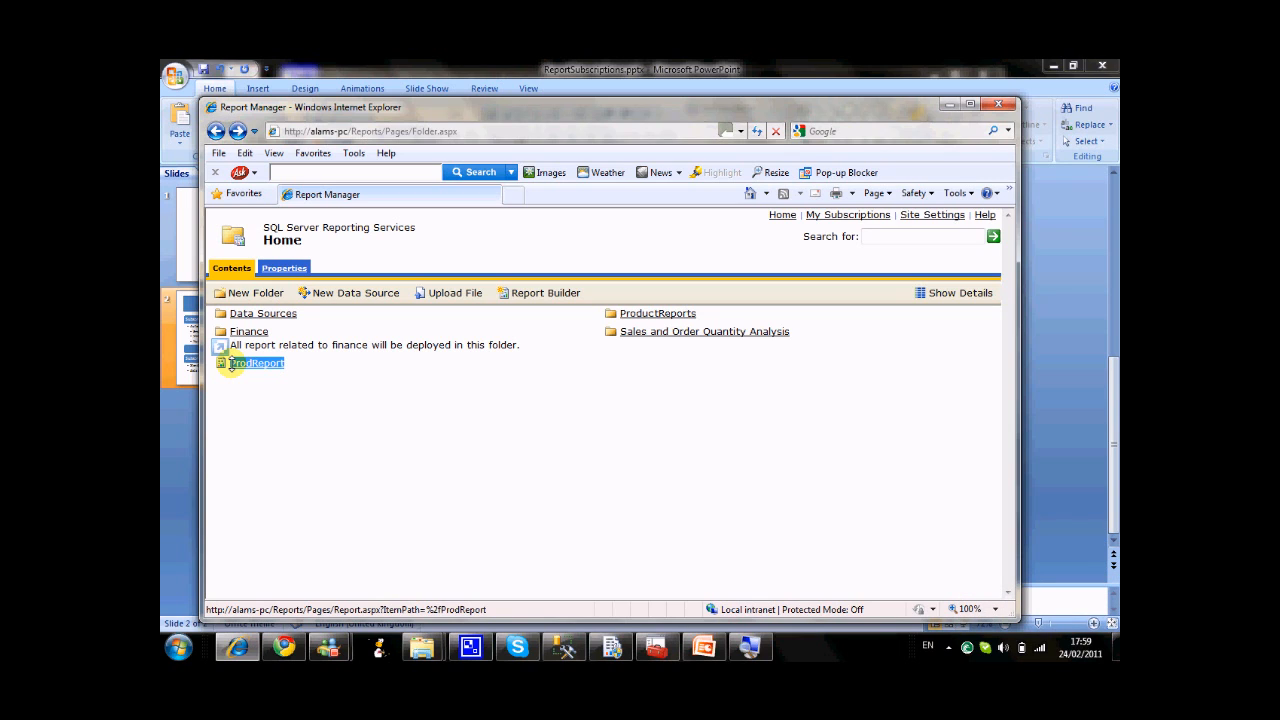
left_click(317, 404)
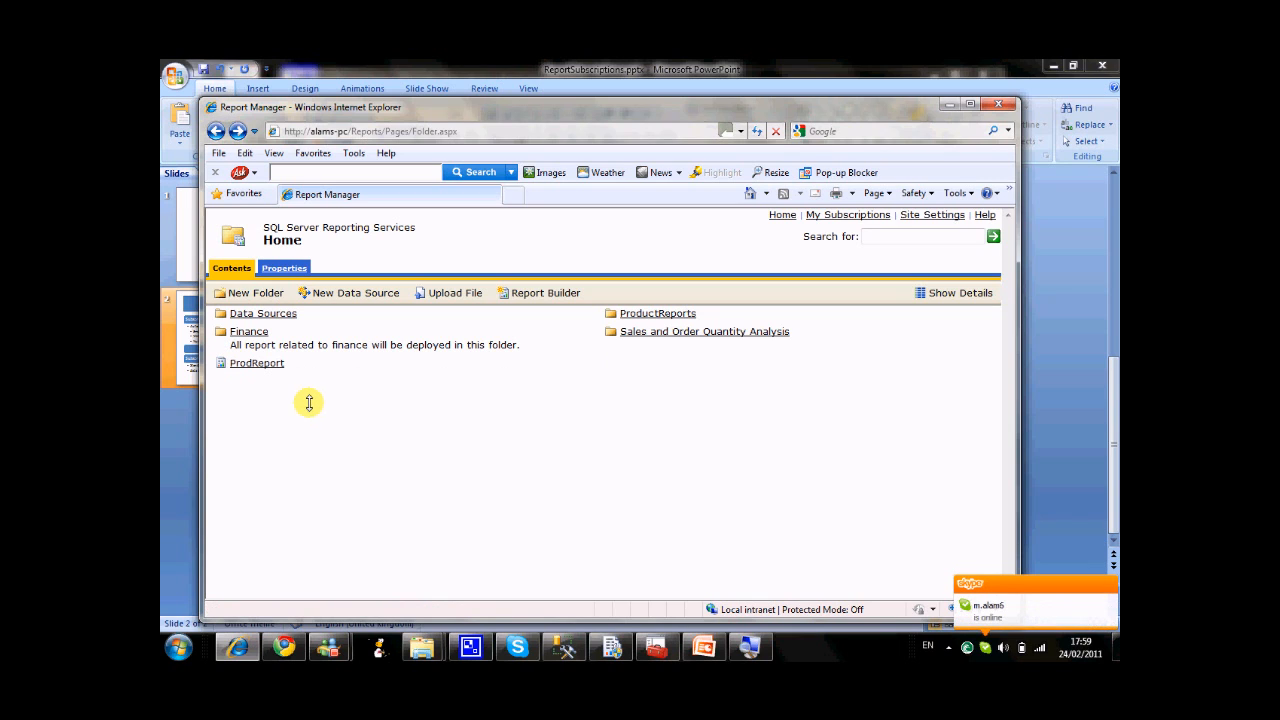
Open ProdReport from the Home folder and start a new data-driven subscription for it.
left_click(257, 362)
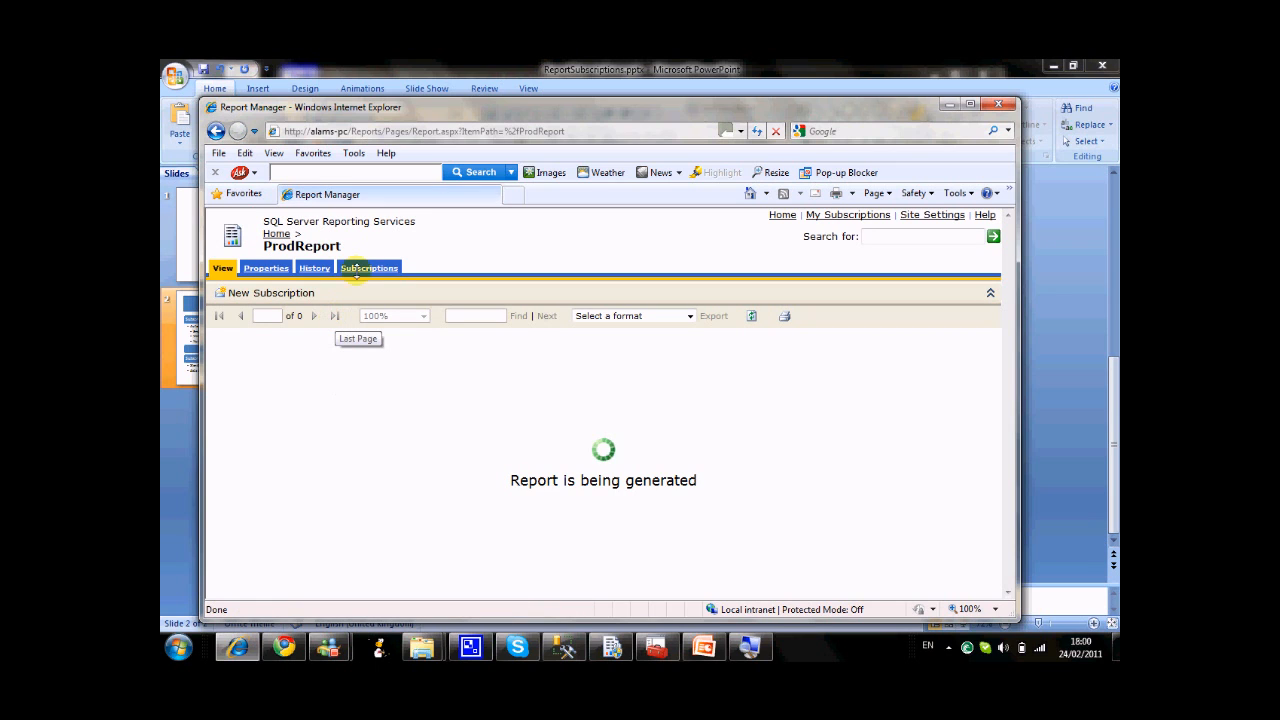
left_click(359, 270)
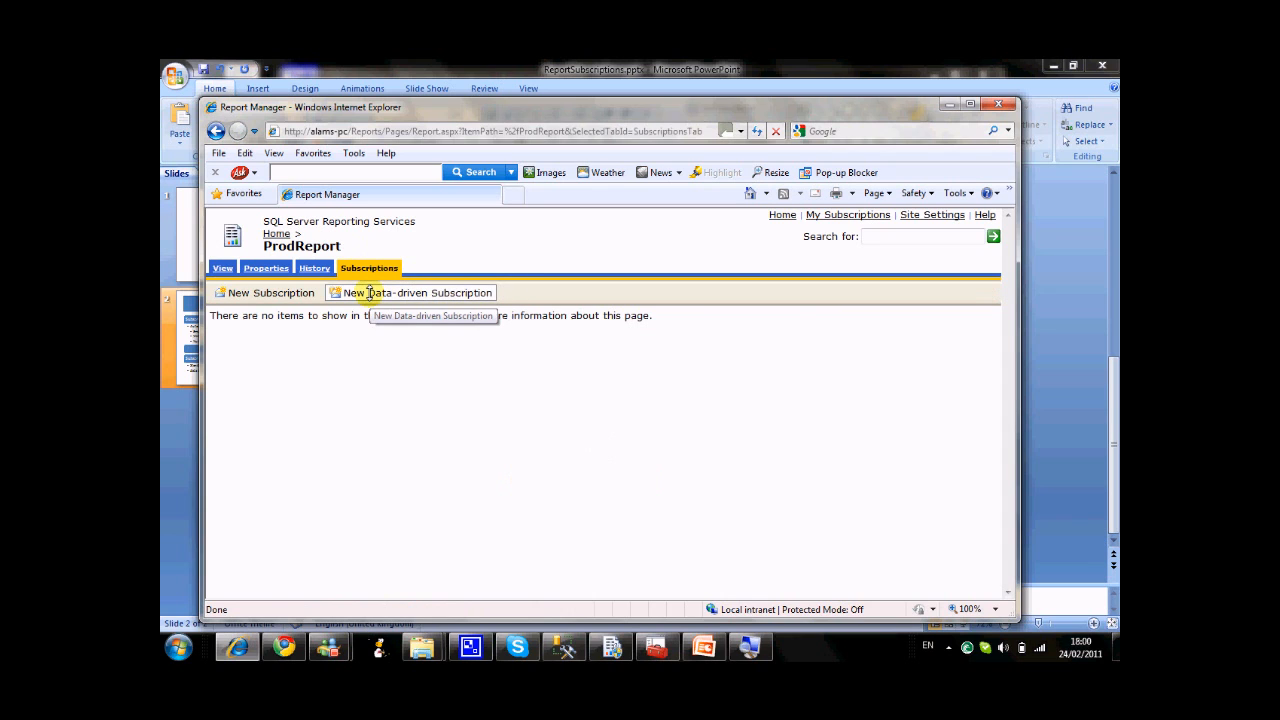
left_click(369, 292)
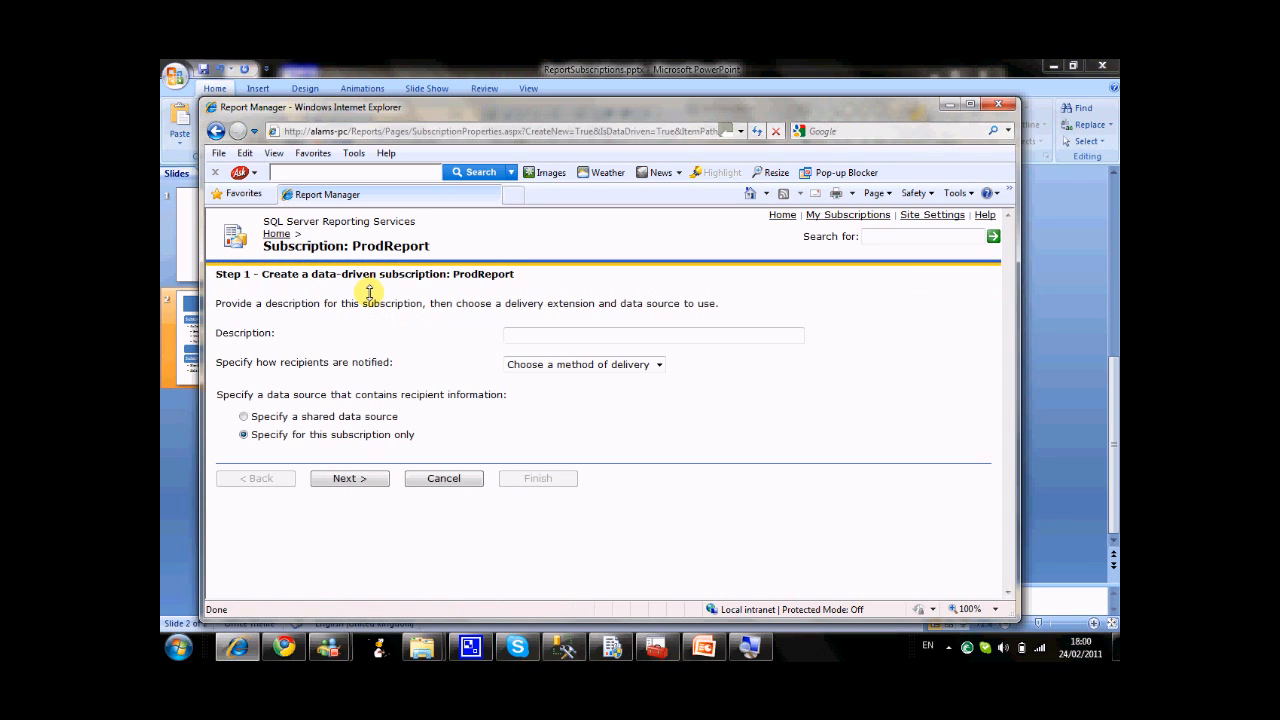
Enter "generate cache for this report" as the description of the data-driven subscription.
left_click(558, 340)
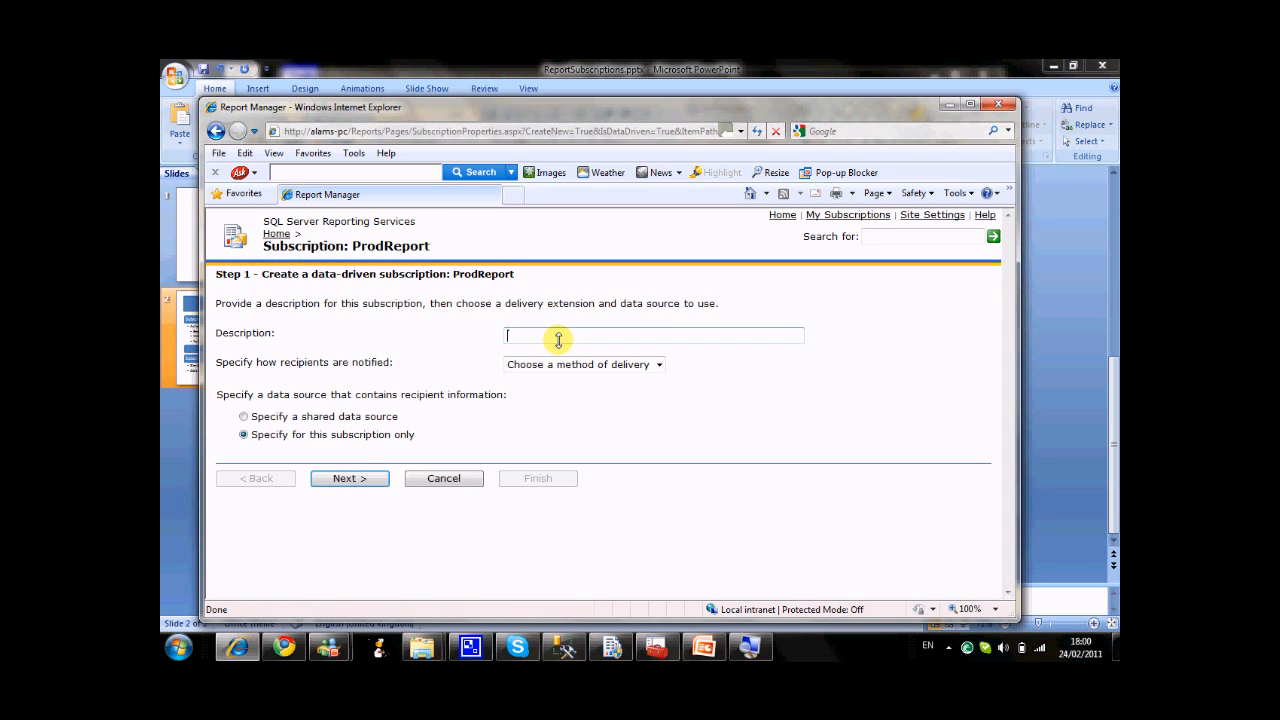
type("e")
key("BackSpace")
type("cac")
key("BackSpace")
type("ache")
key("BackSpace")
key("BackSpace")
key("BackSpace")
key("BackSpace")
type("c")
key("BackSpace")
key("BackSpace")
key("BackSpace")
type("generate cache for this report")
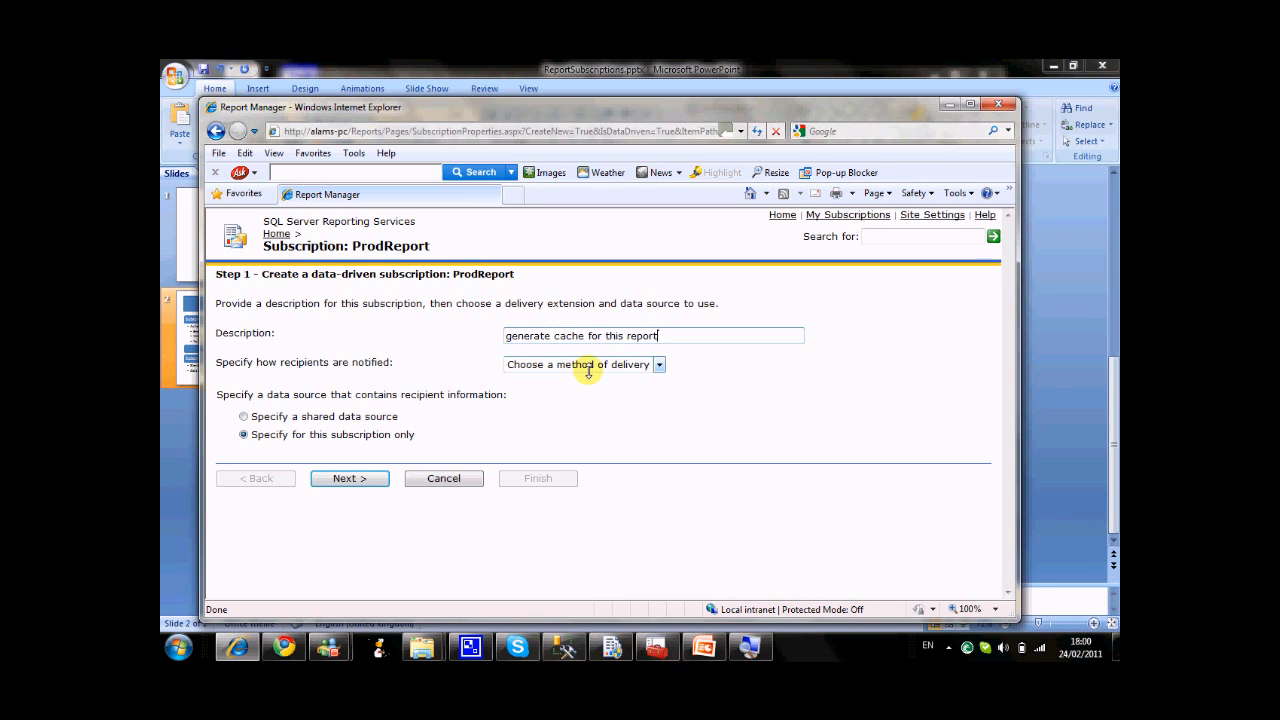
Set the recipients' notification method to Null Delivery Provider and choose to specify a shared data source for the recipient information.
left_click(588, 365)
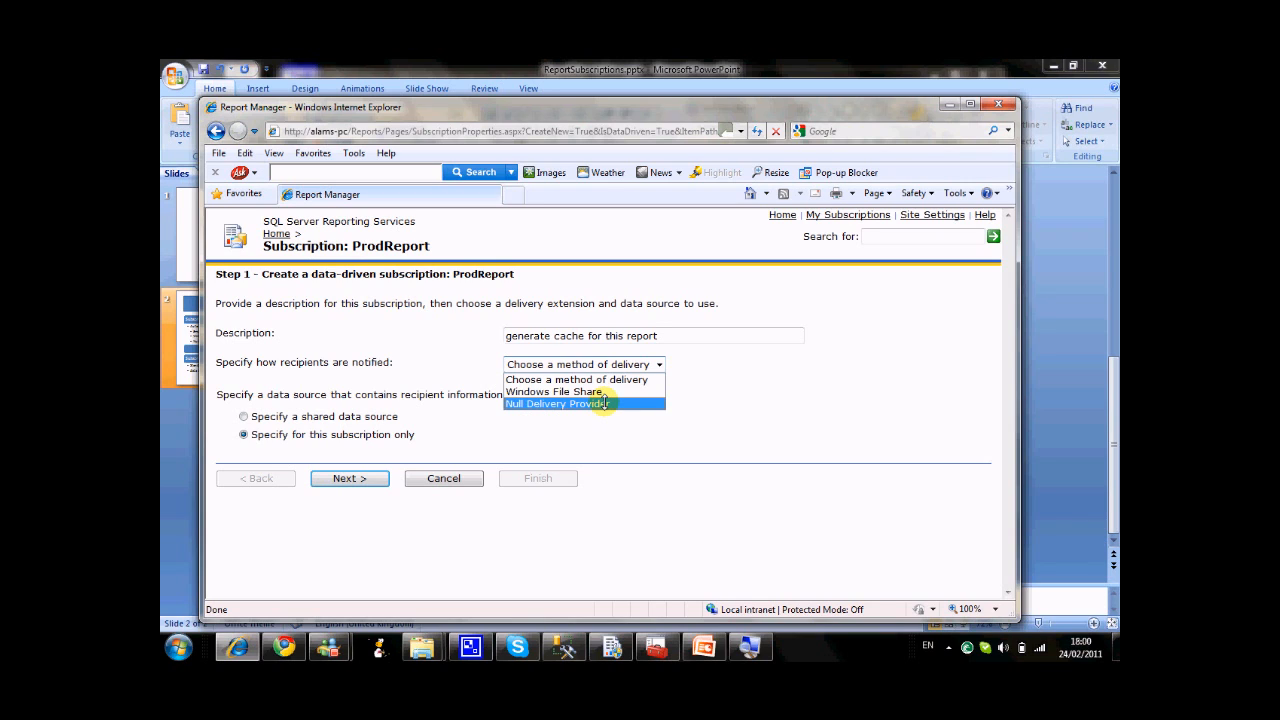
left_click(604, 403)
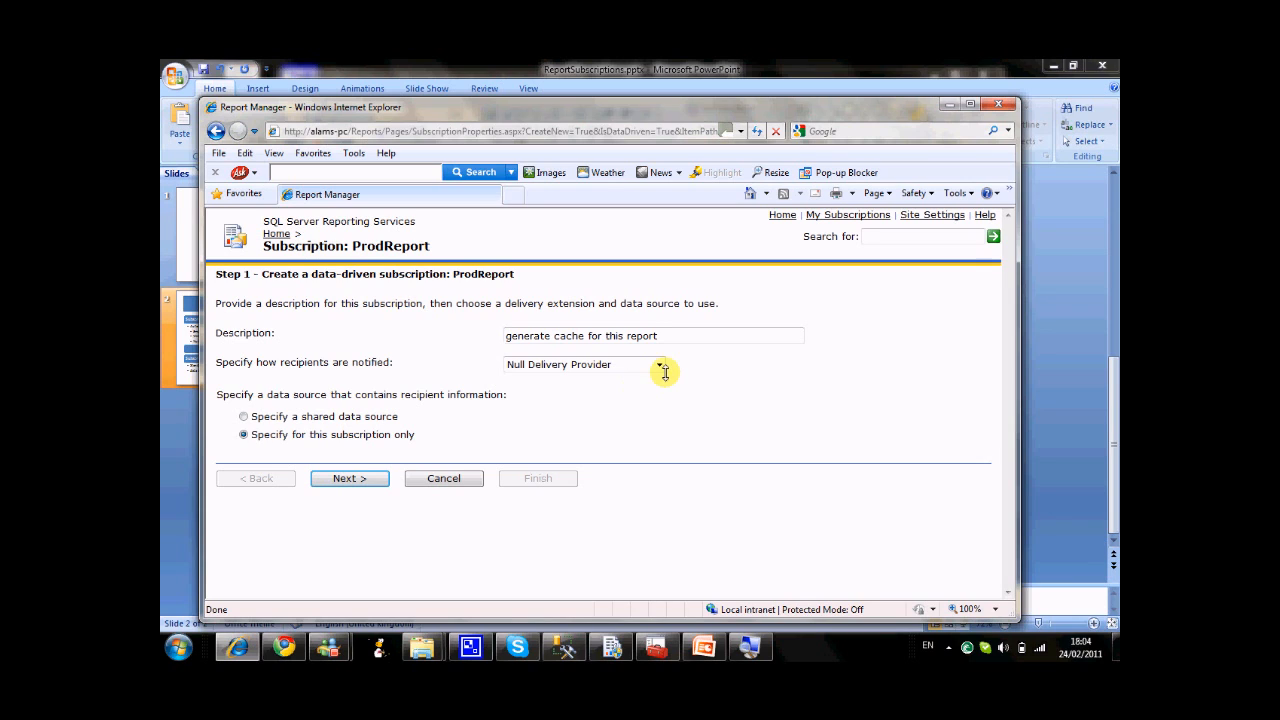
left_click(659, 364)
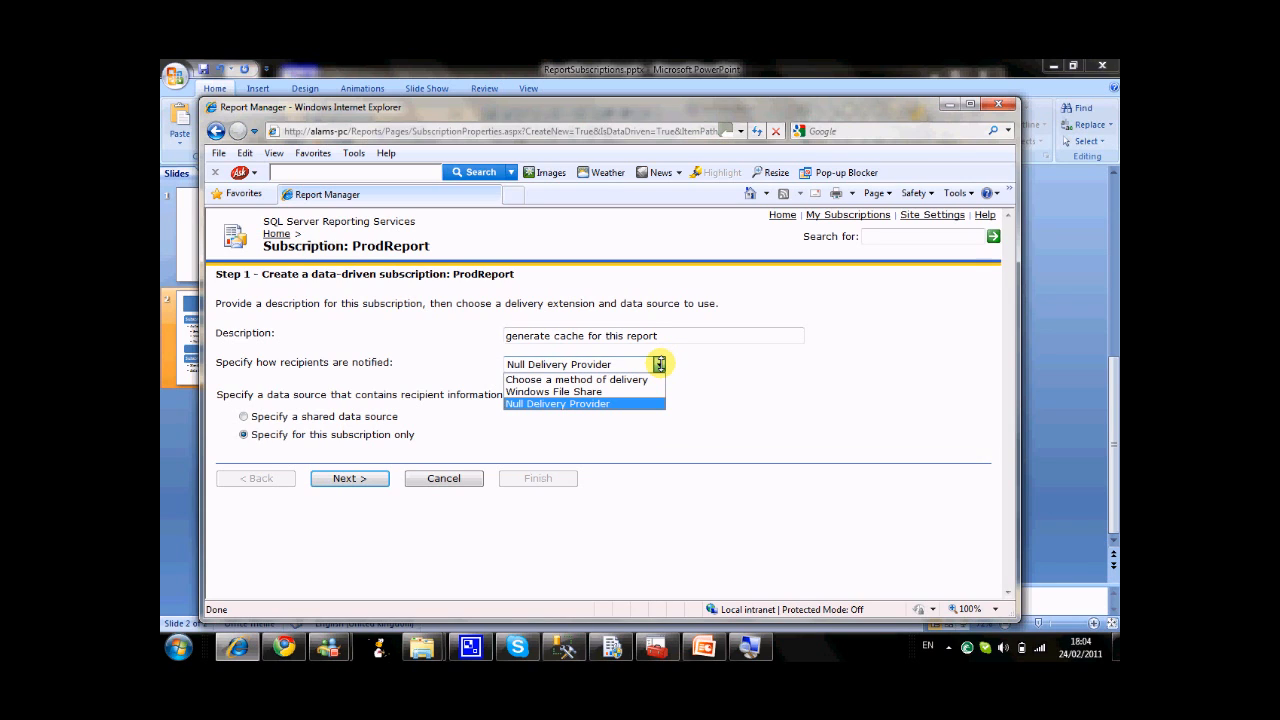
left_click(659, 364)
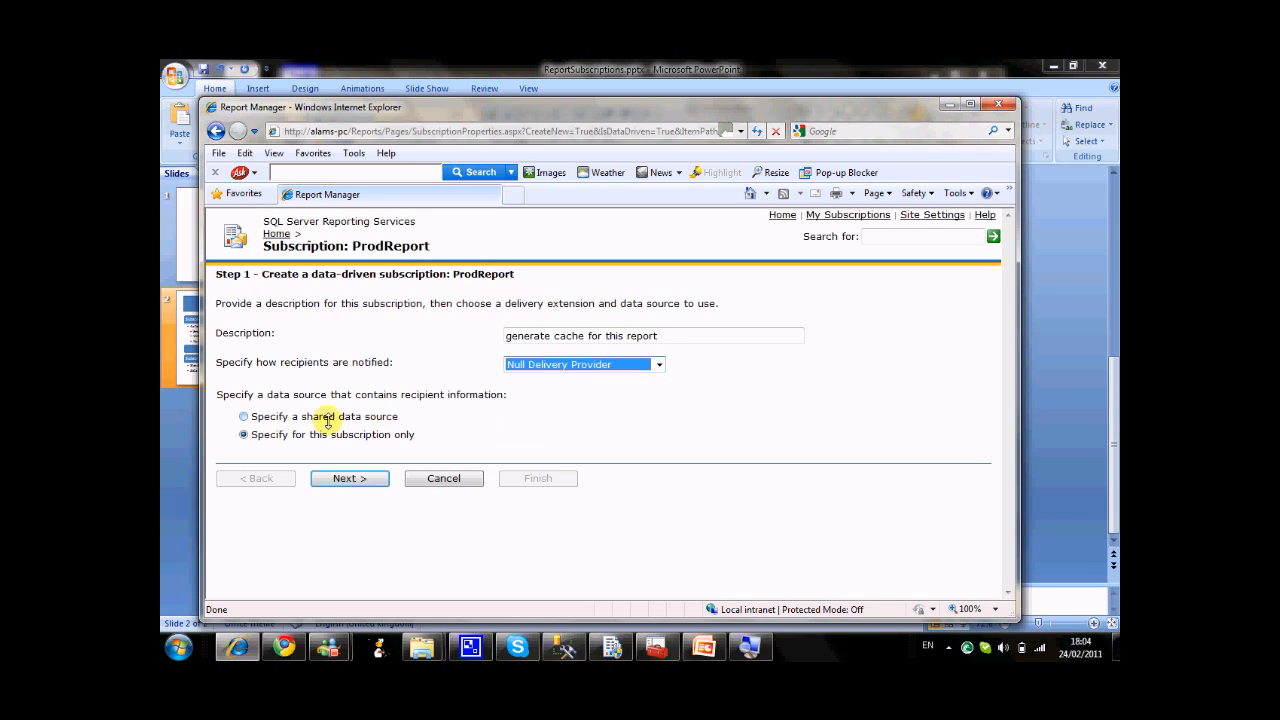
left_click(242, 416)
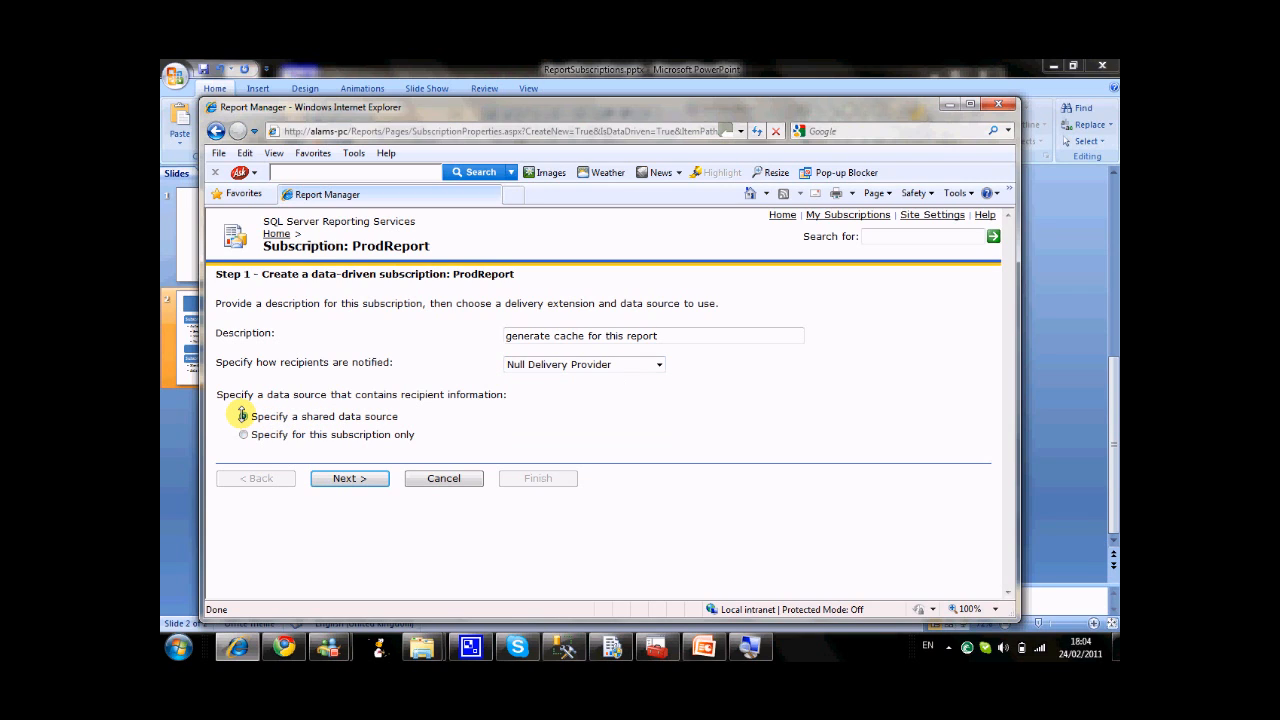
left_click(347, 479)
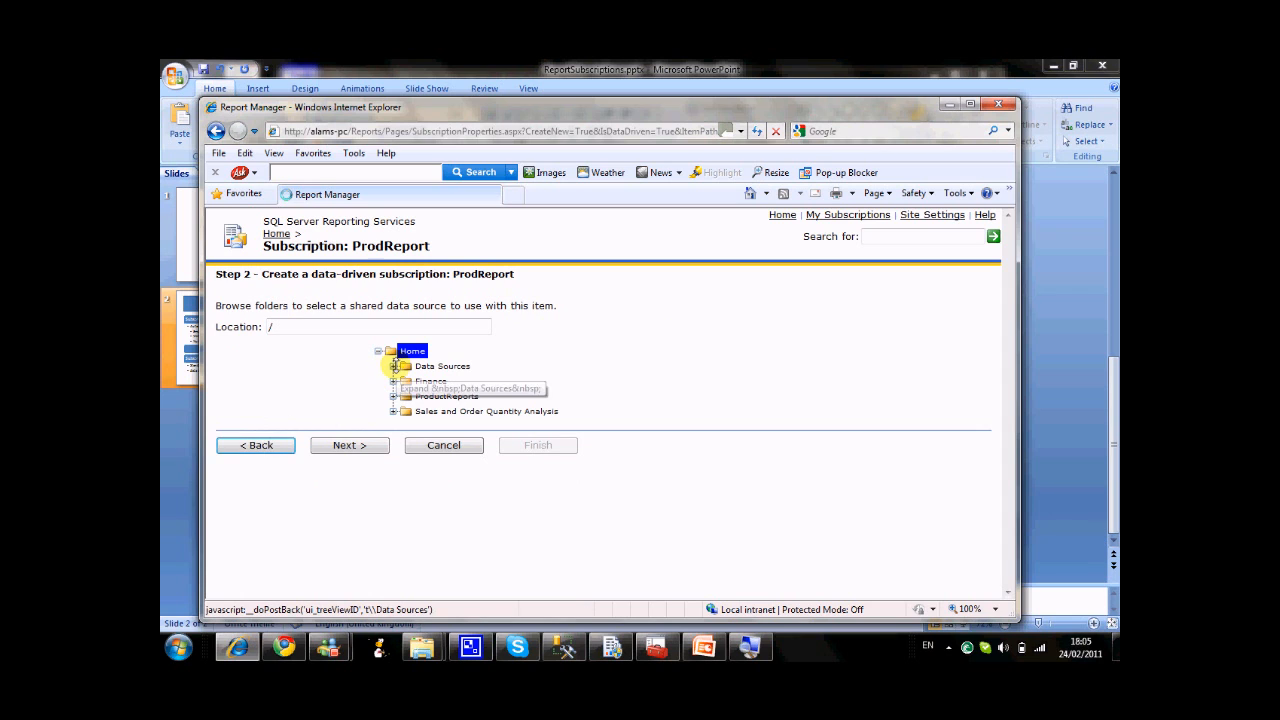
Select the AdvWorks shared data source in the Data Sources folder for the data-driven subscription.
left_click(393, 366)
left_click(432, 381)
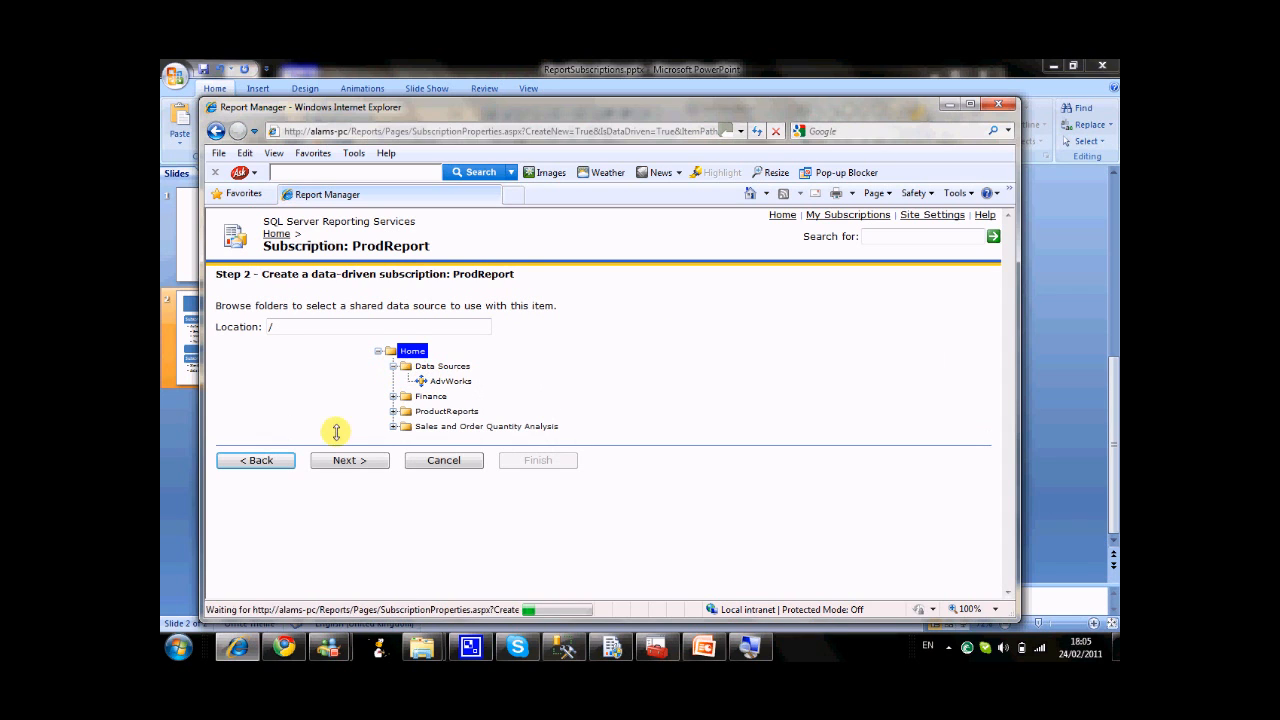
left_click(341, 459)
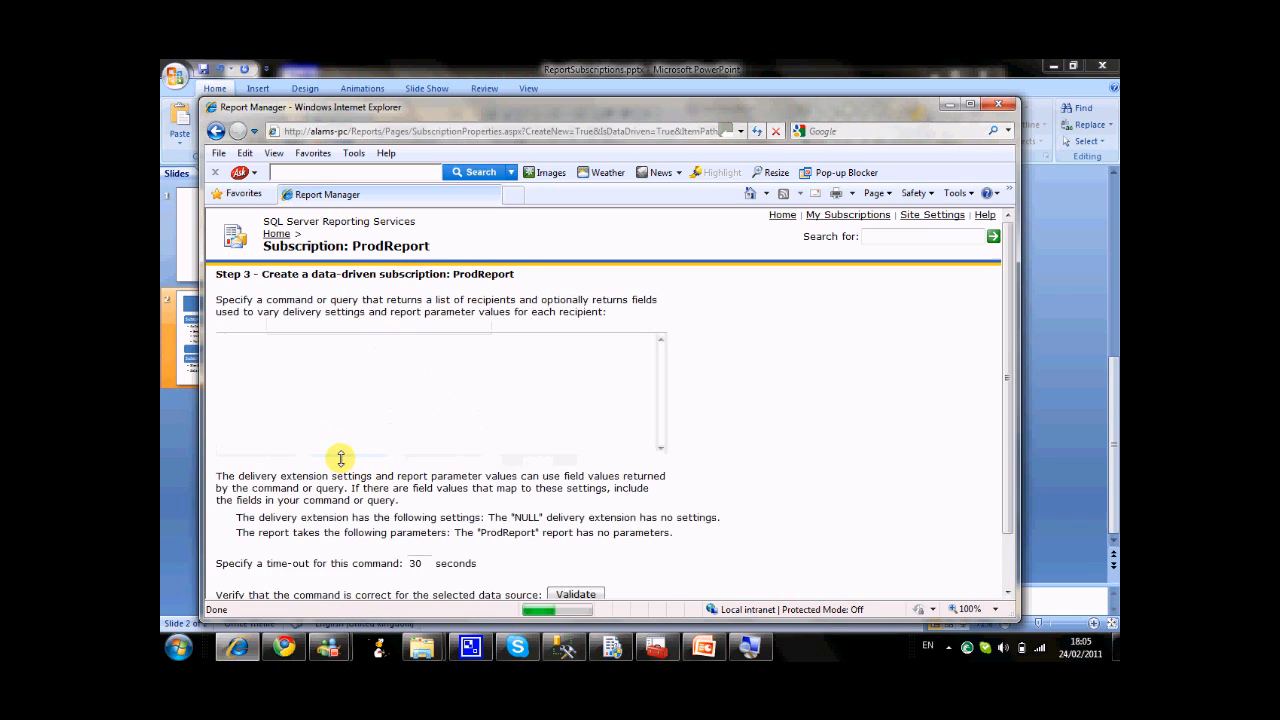
Enter the query "select 'a' as a" as the subscription's command and proceed through the delivery and parameter settings to the processing schedule.
left_click(386, 409)
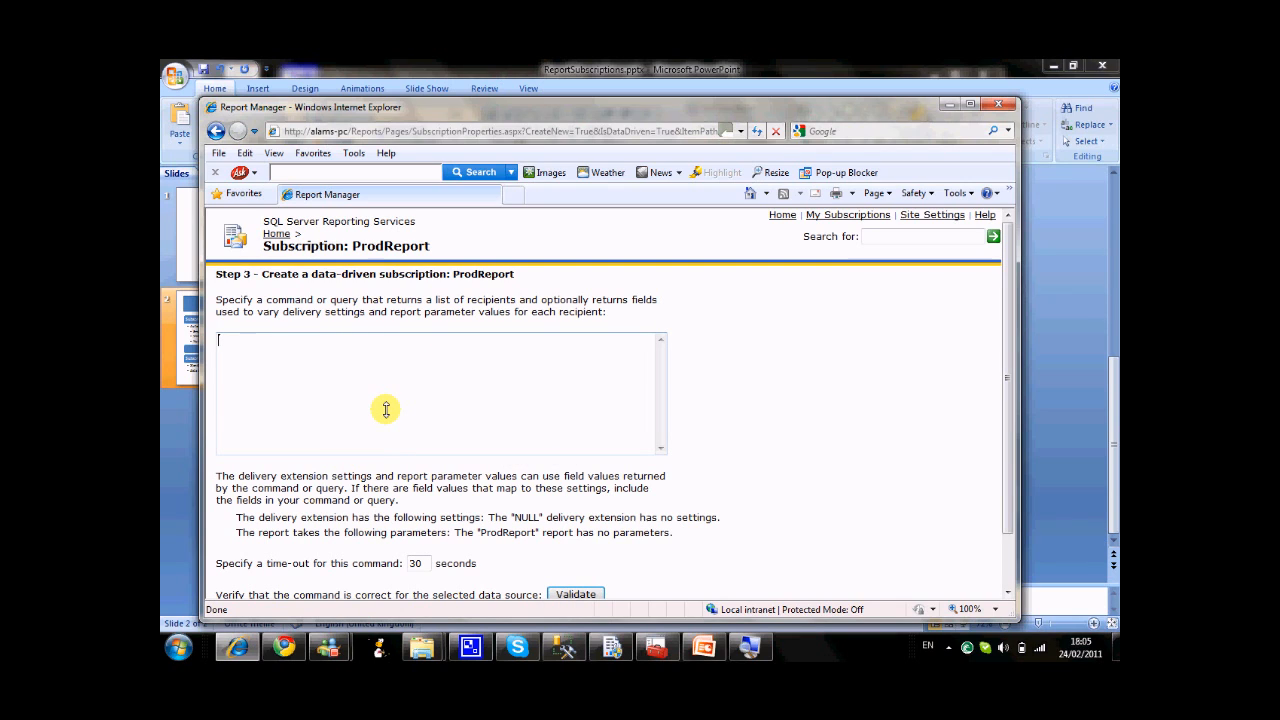
type("select 'a' as a")
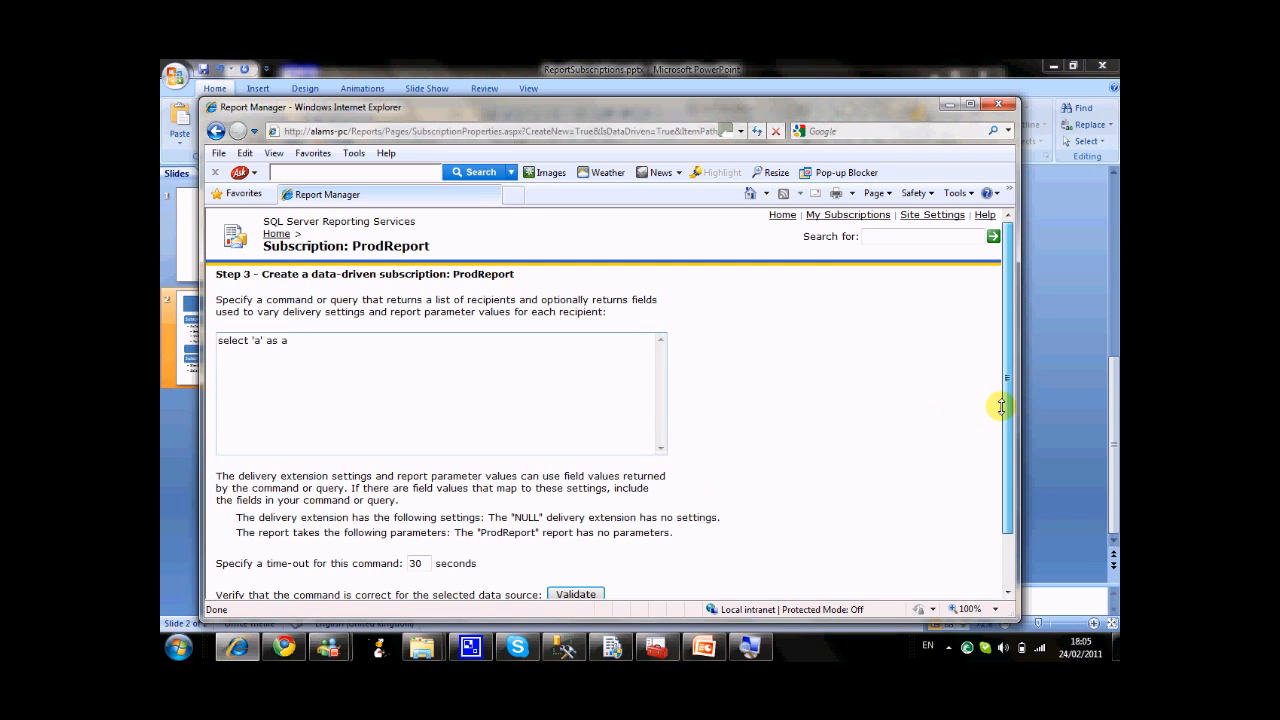
scroll(1000, 406, "down", 2)
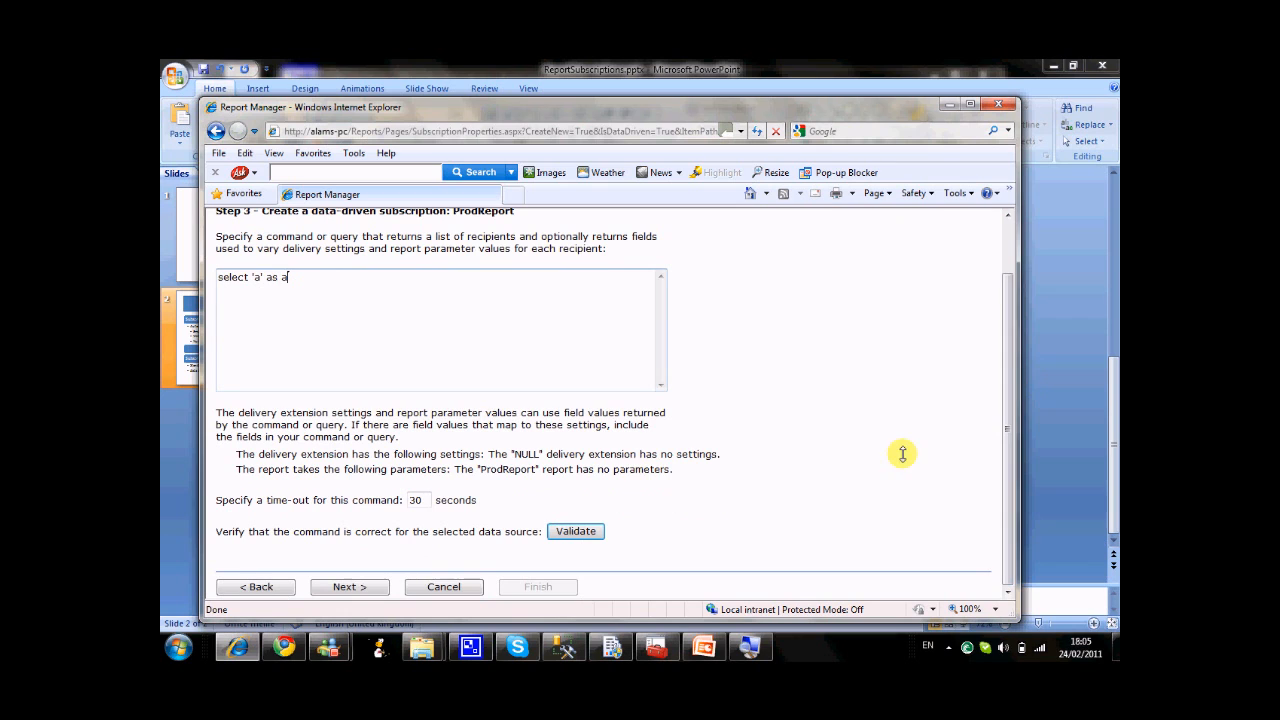
left_click(378, 586)
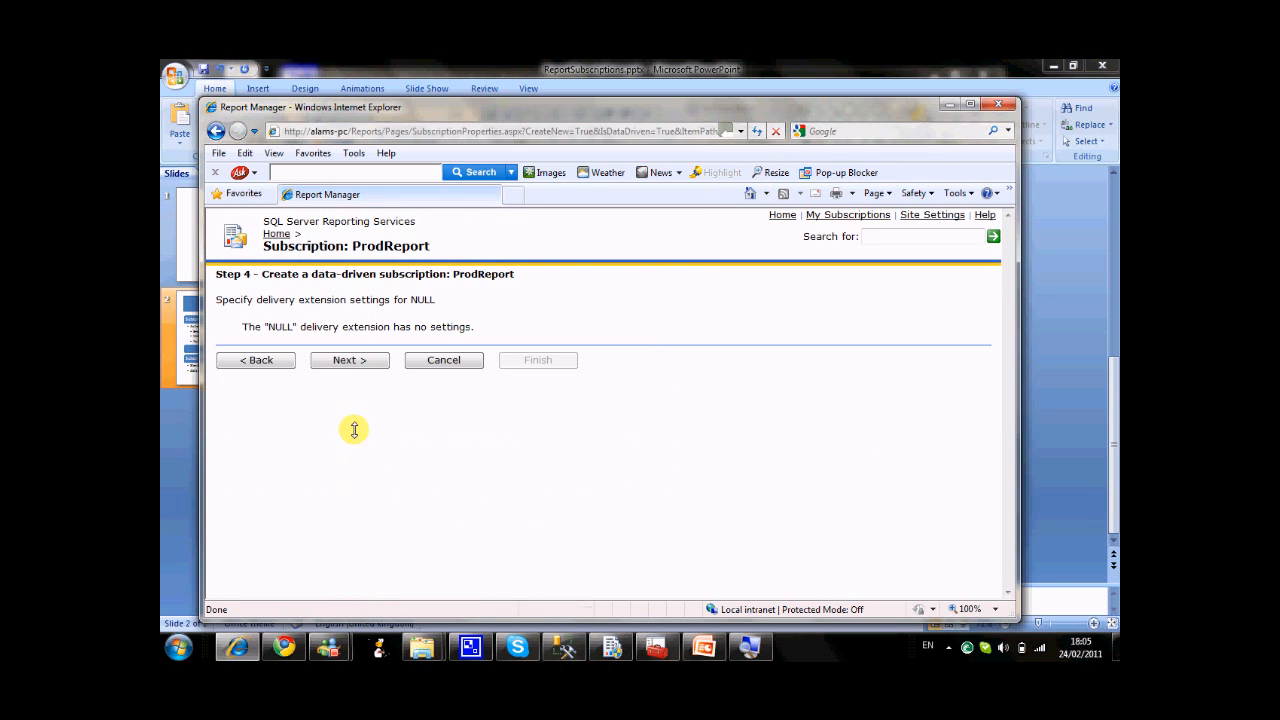
left_click(353, 362)
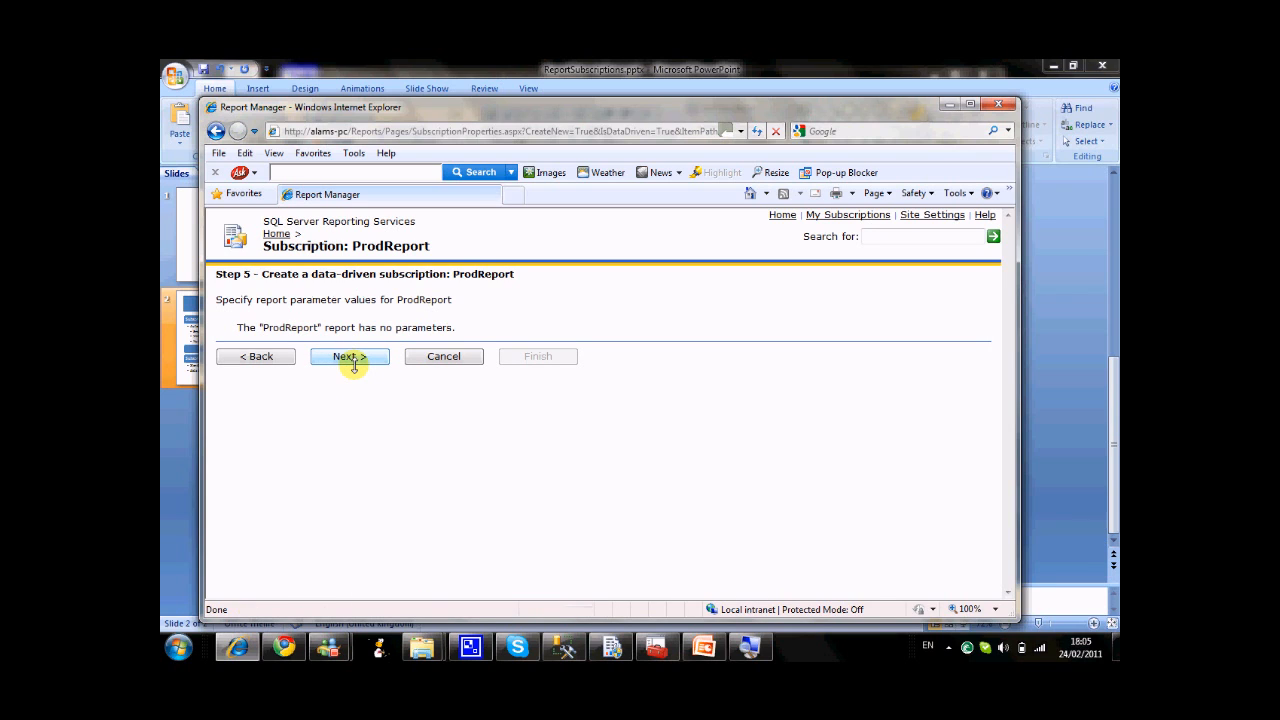
left_click(352, 360)
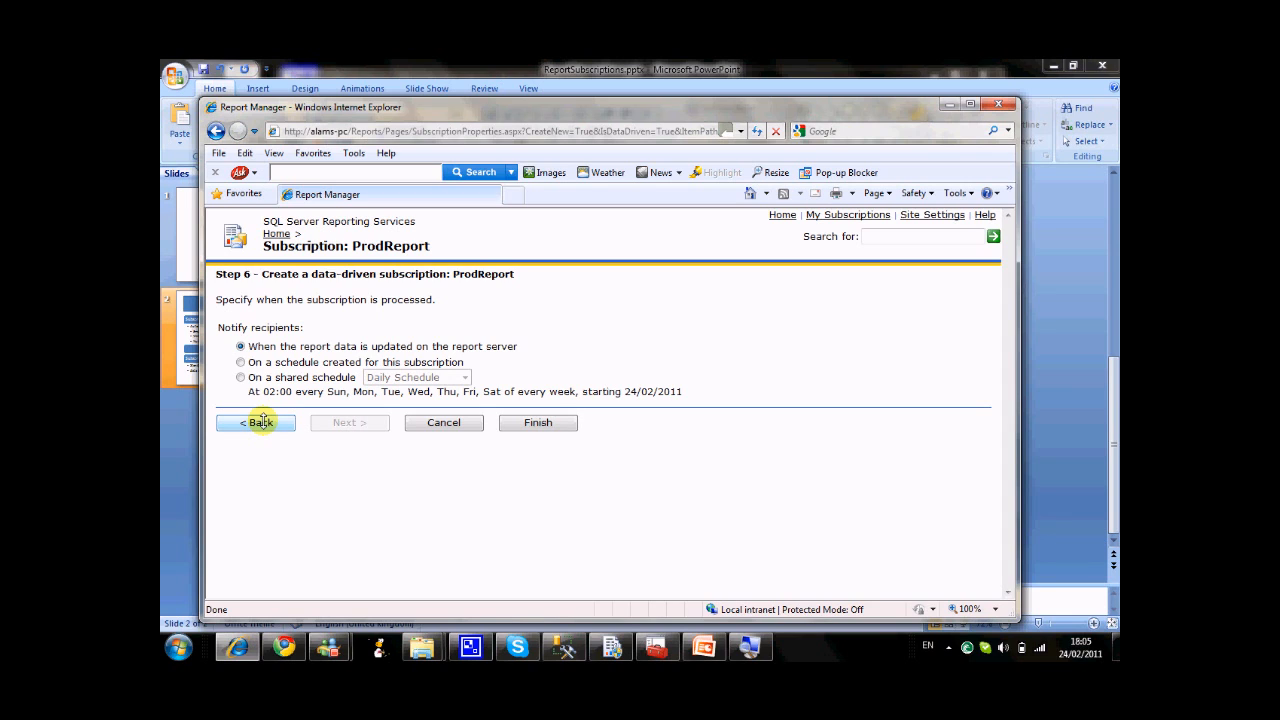
Process the subscription on the shared Daily Schedule and finish creating the data-driven subscription.
left_click(240, 377)
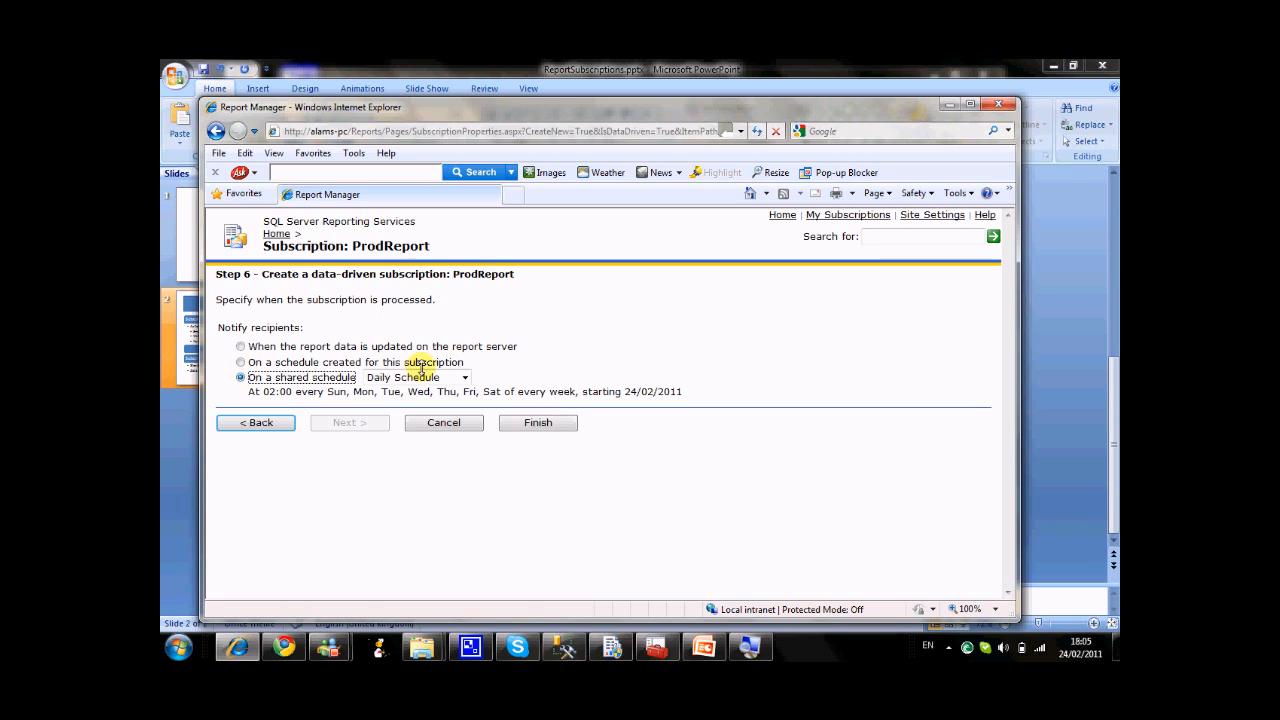
left_click(462, 378)
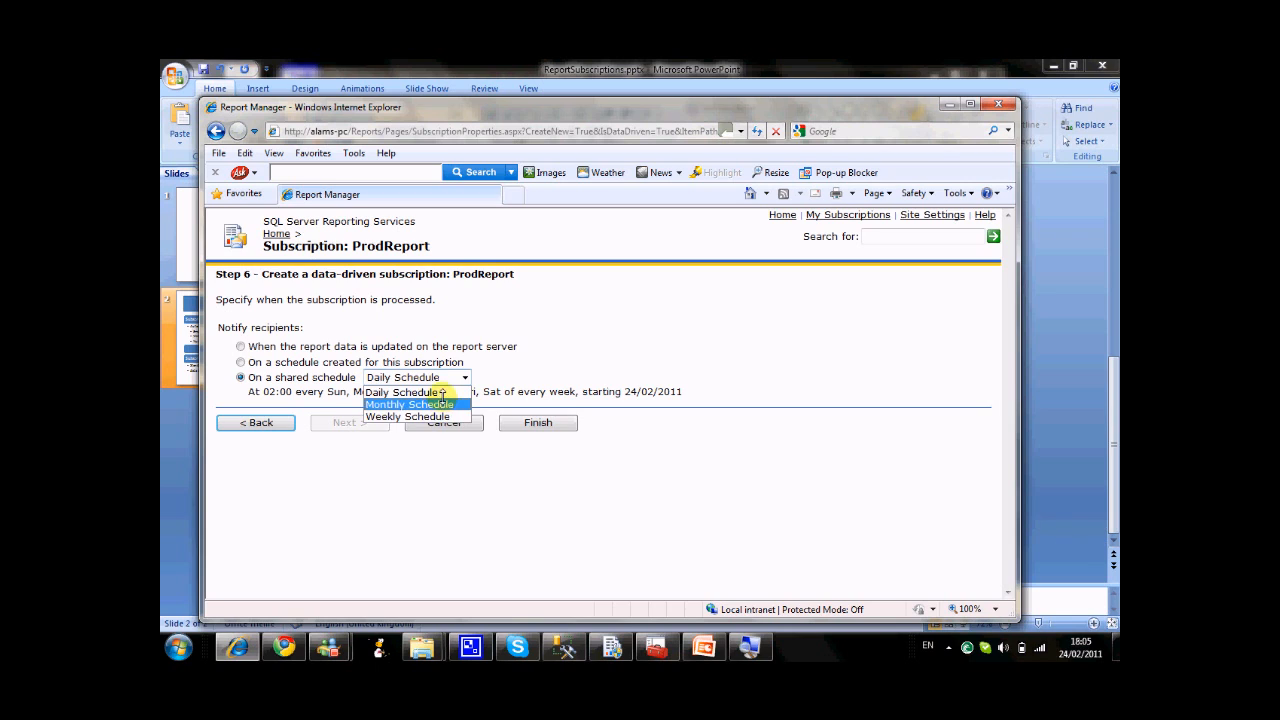
left_click(442, 392)
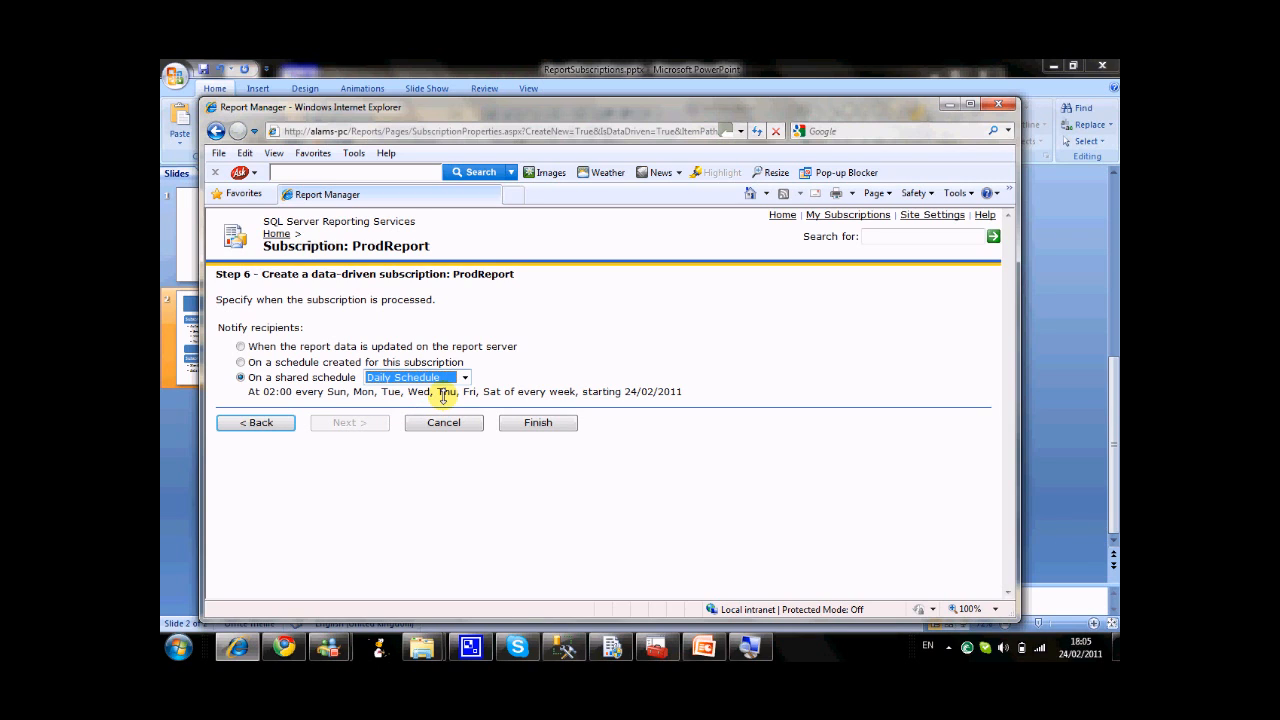
left_click(569, 362)
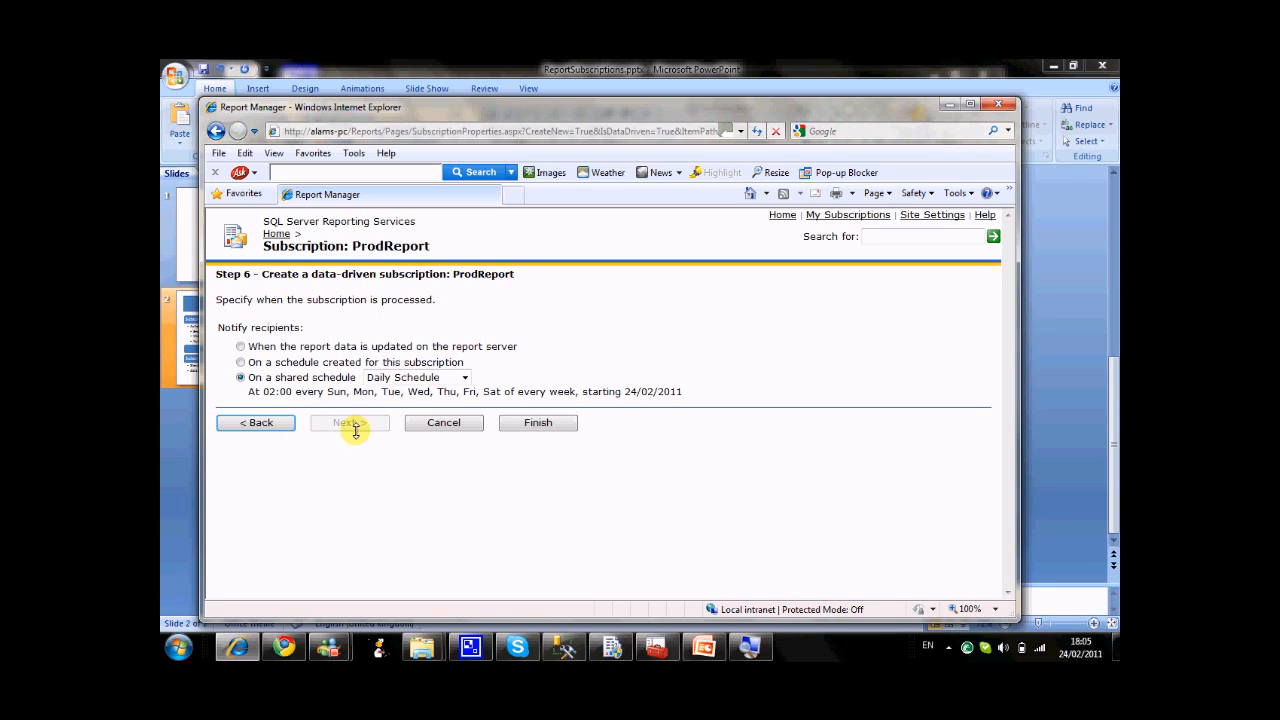
left_click(523, 423)
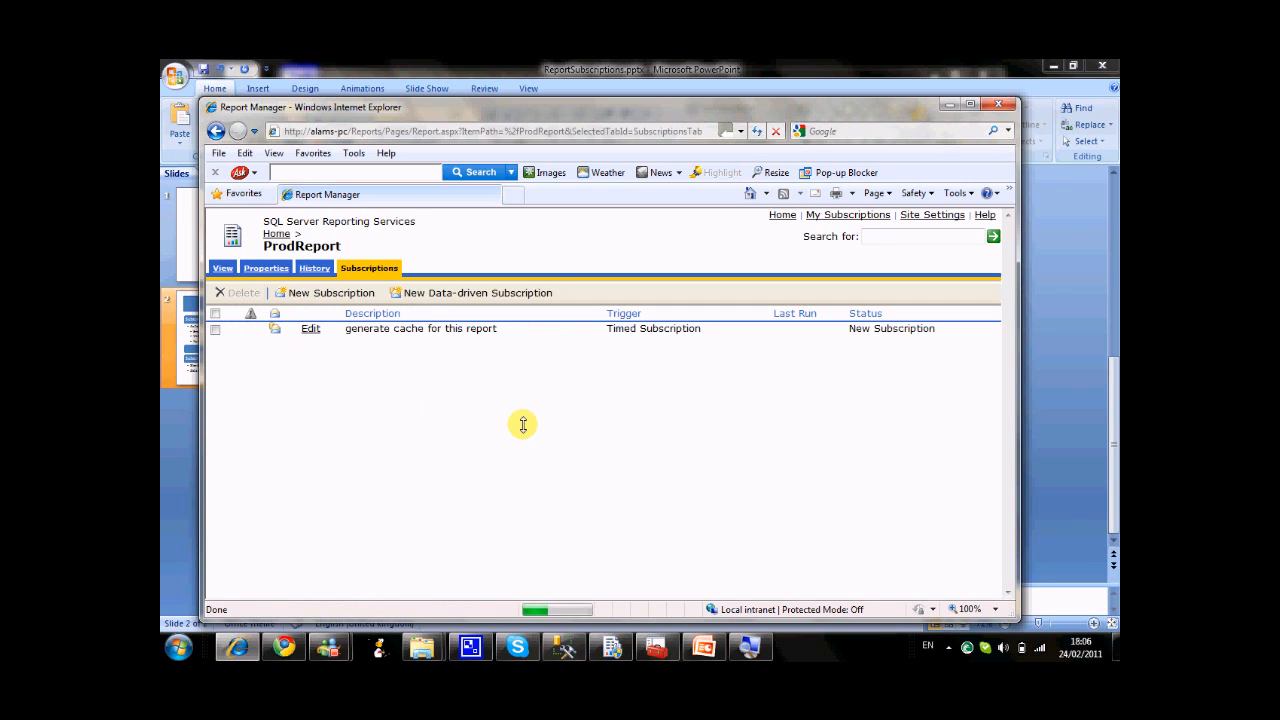